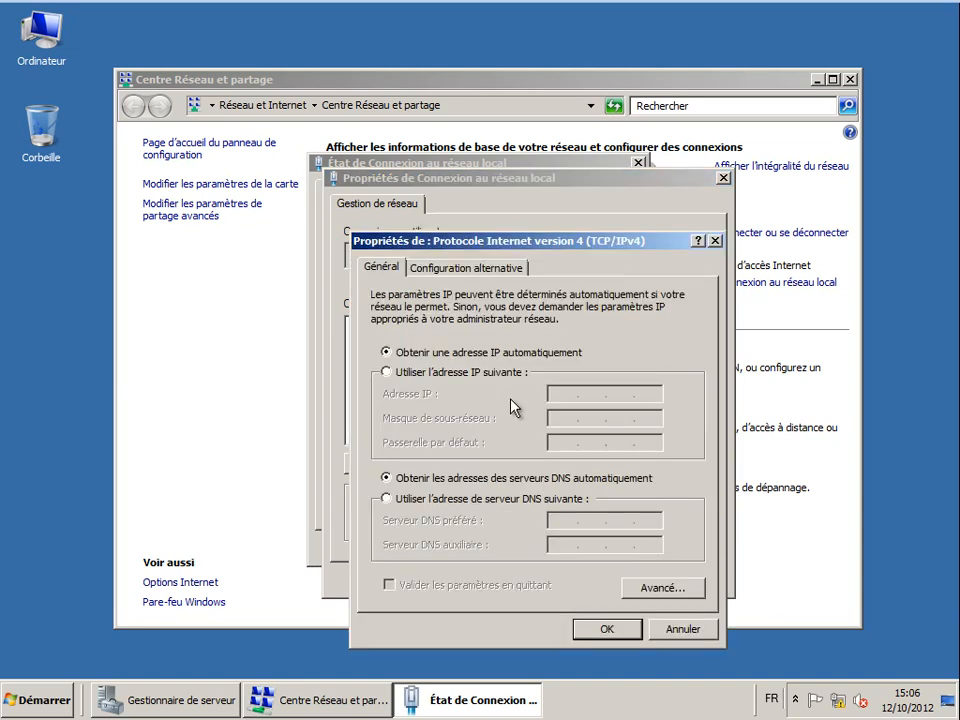
- Assign static IP 192.168.10.10, mask 255.255.255.0, gateway 192.168.10.2 and DNS 192.168.10.10
left_click(505, 373)
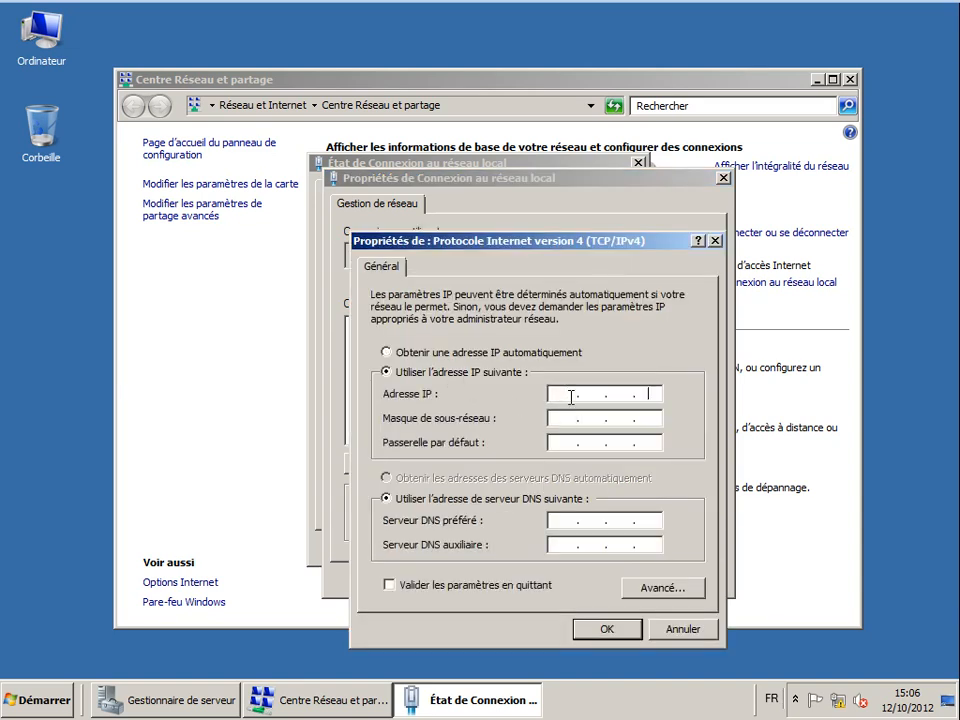
left_click(571, 397)
type("192 . 168 . 10 . 10")
key("Tab")
key("Tab")
type("192.168.10.")
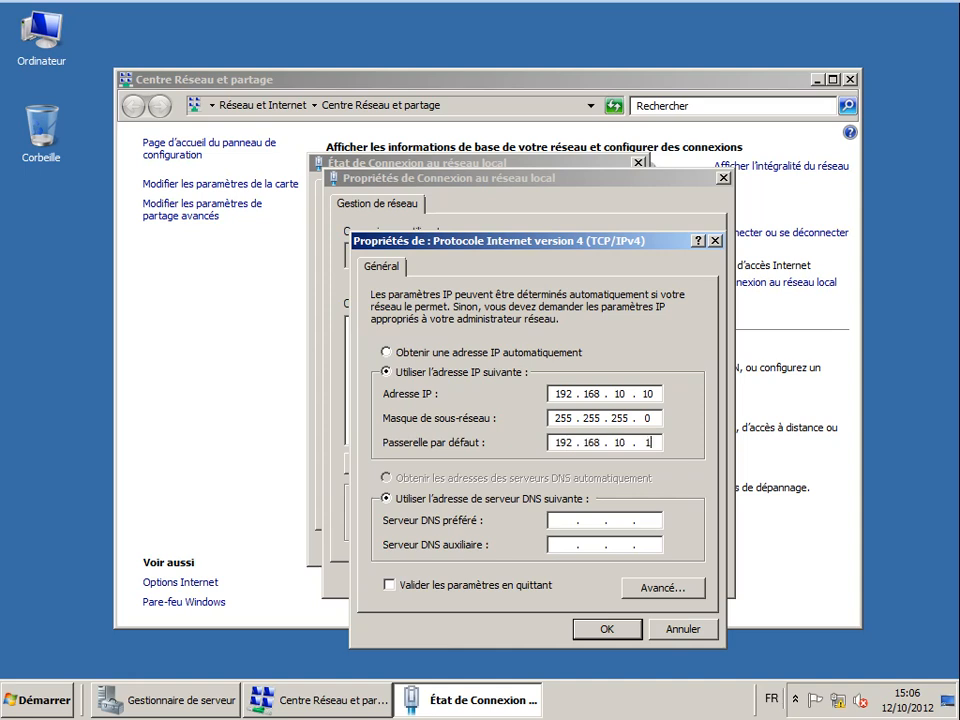
type("32")
key("Tab")
key("Tab")
type("192 . 168 . 10 . 10")
left_click(606, 630)
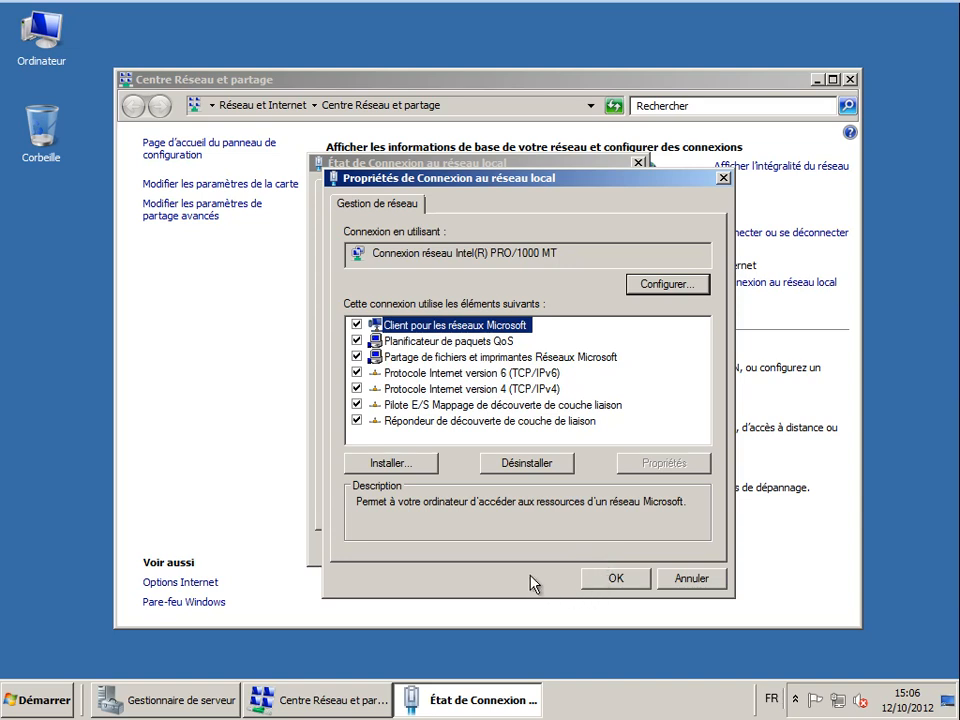
left_click(613, 580)
- Close the network status windows and return to Server Manager
left_click(612, 555)
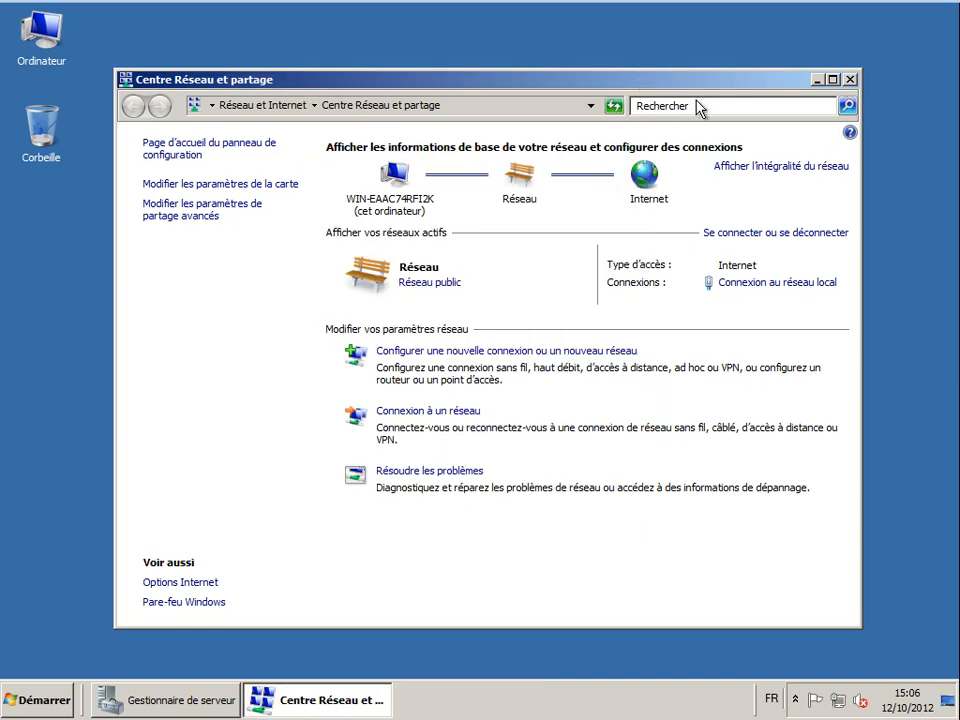
left_click(816, 79)
left_click(162, 703)
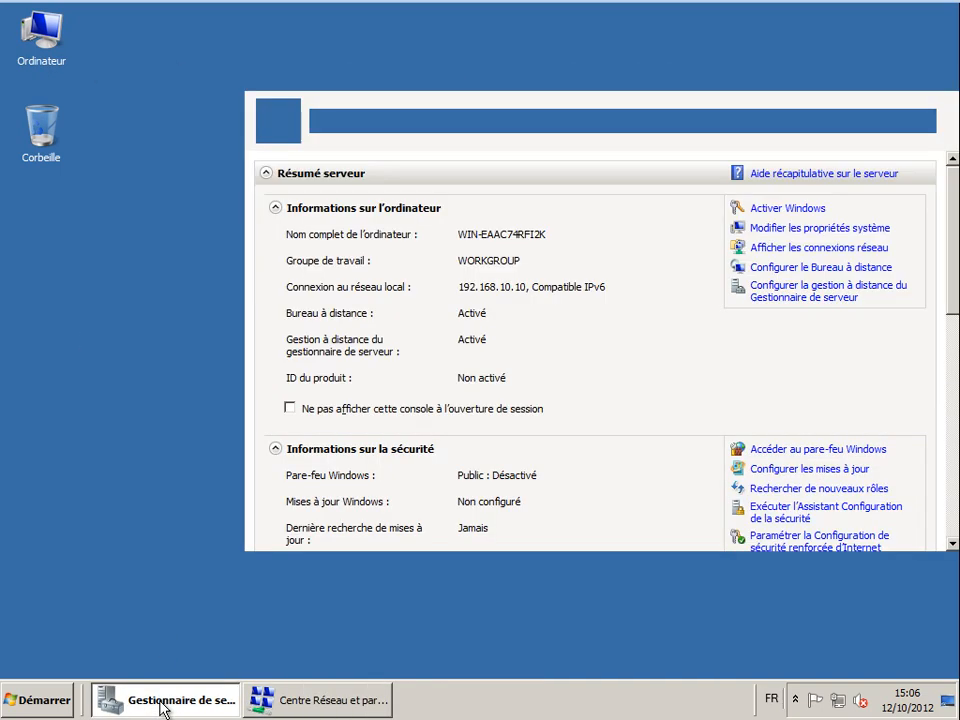
- Change the computer name to DC1 in System Properties and restart the server now
left_click(779, 230)
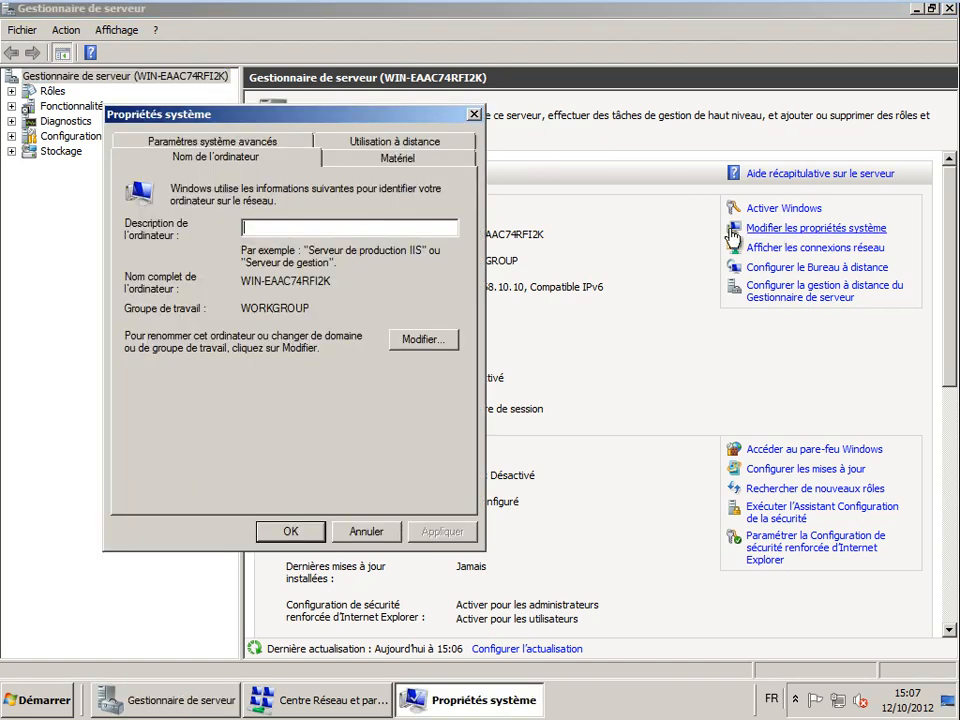
left_click(424, 340)
left_click_drag(222, 242, 88, 247)
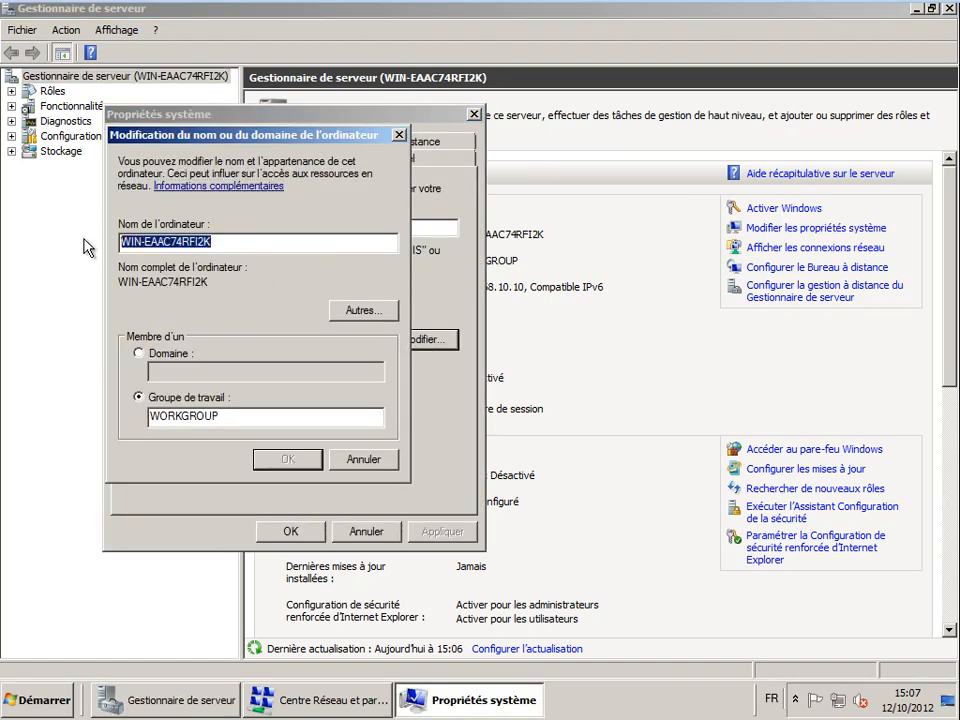
left_click(231, 242)
left_click_drag(231, 242, 101, 240)
type("DC1")
left_click(284, 458)
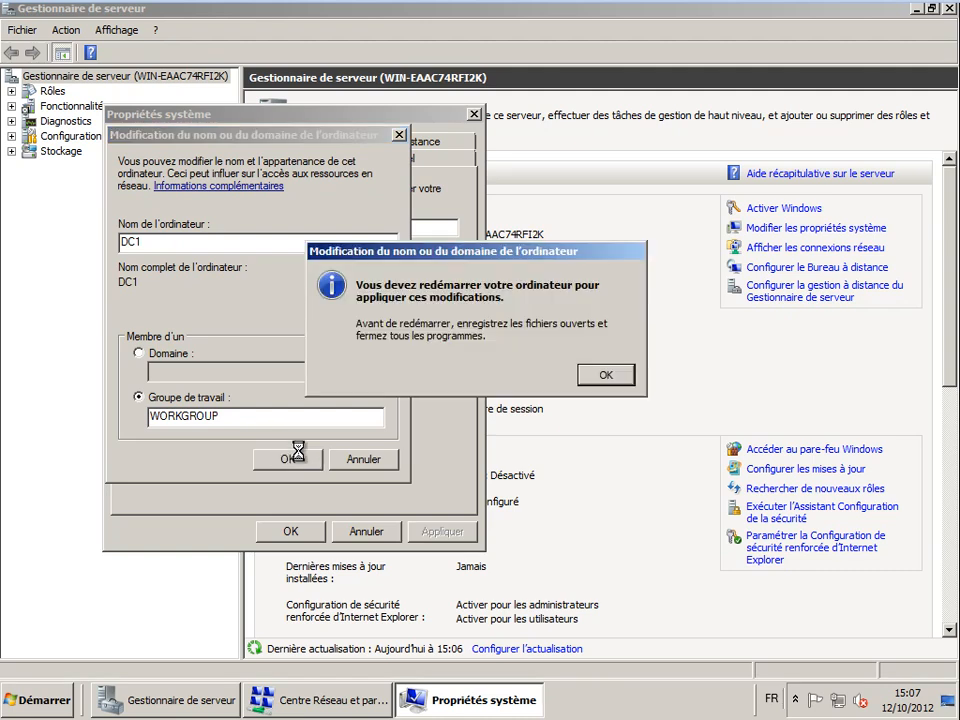
left_click(606, 377)
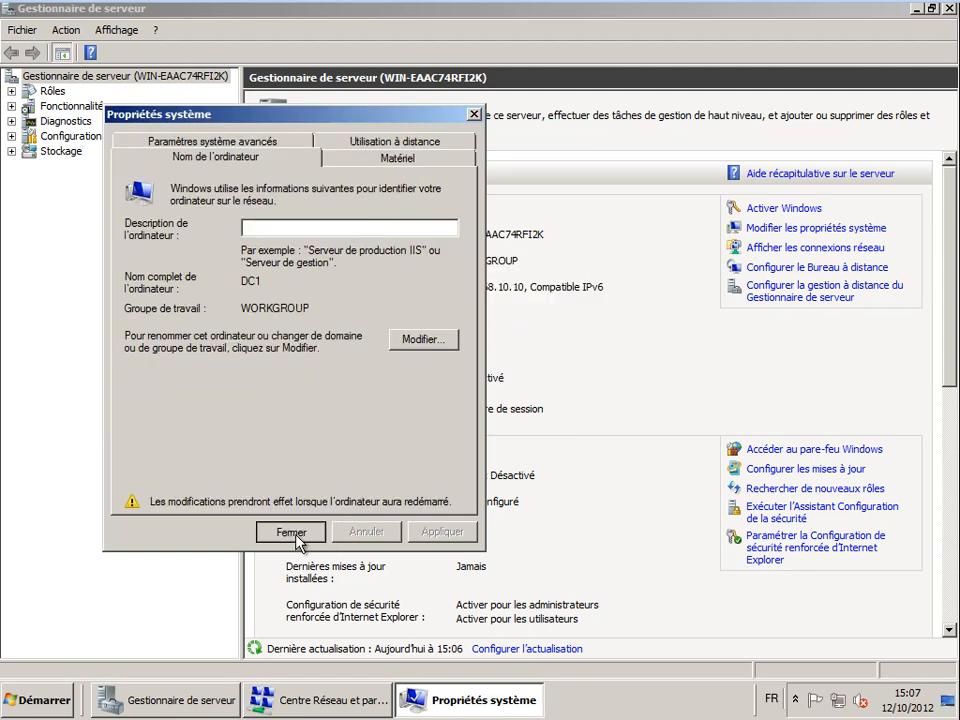
left_click(291, 533)
left_click(409, 383)
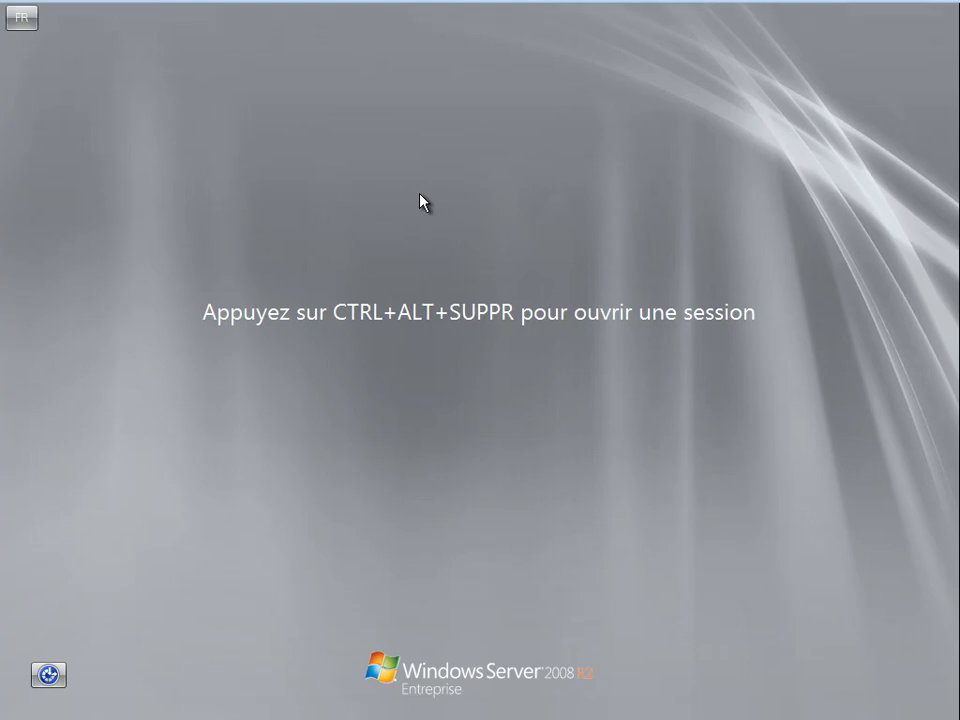
- Sign back in as Administrateur with the account password
key("ctrl+alt+Delete")
type("•••••••")
key("Return")
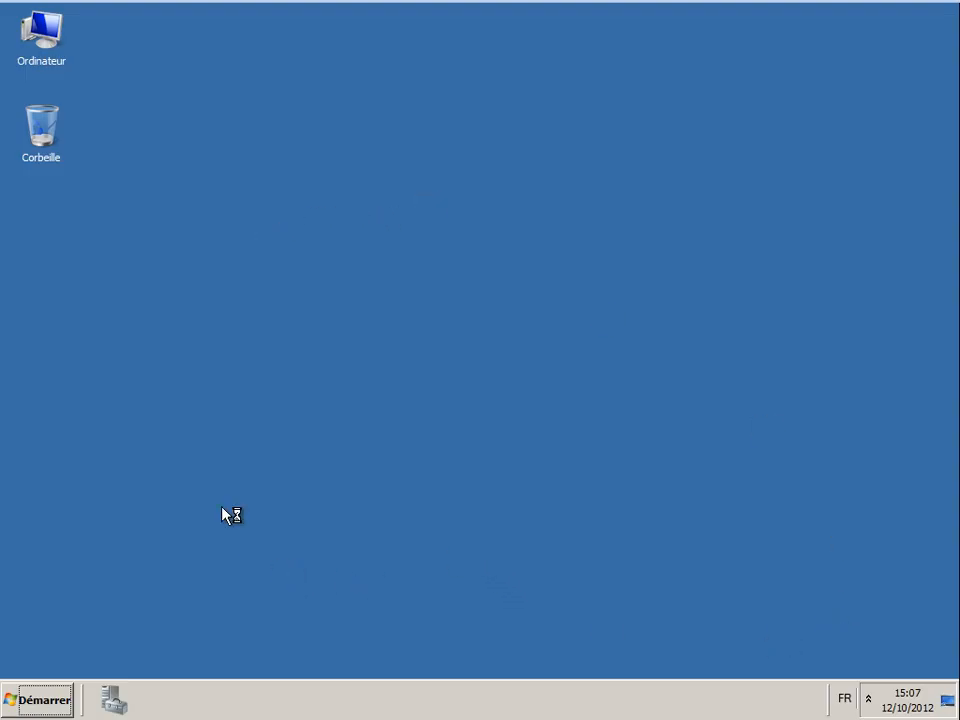
- Launch dcpromo from the Start menu search
left_click(46, 701)
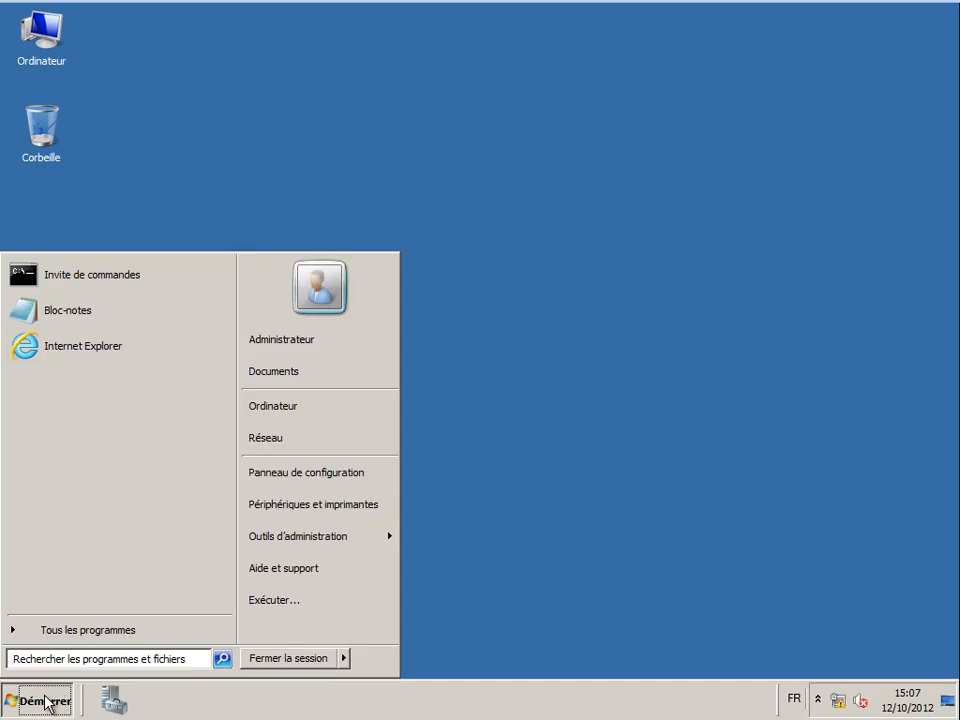
type("dc")
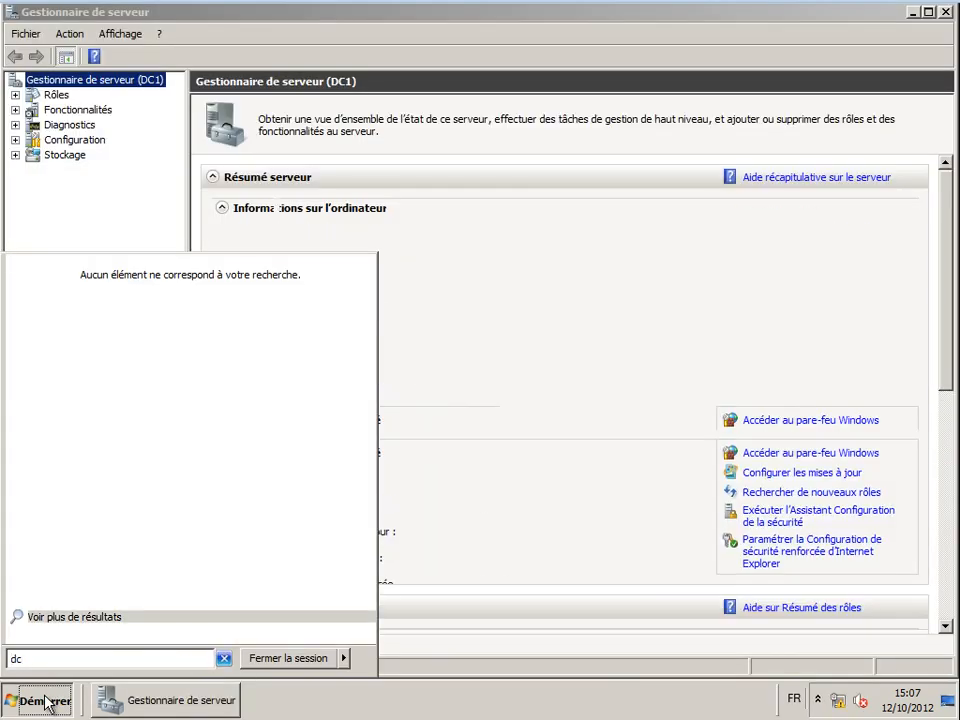
type("promo")
key("Return")
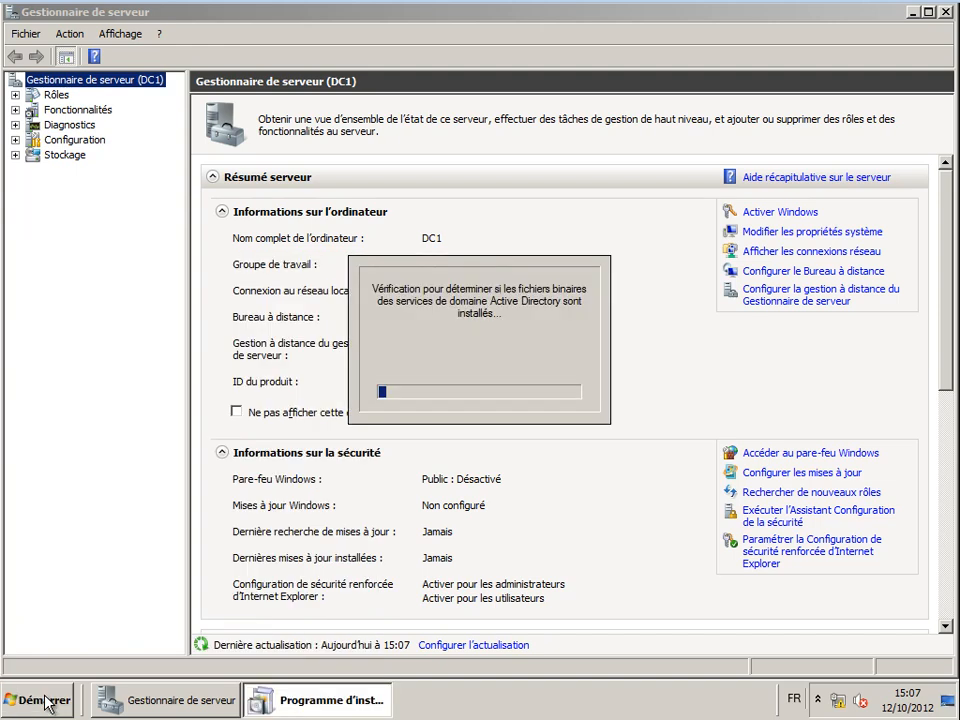
left_click(914, 13)
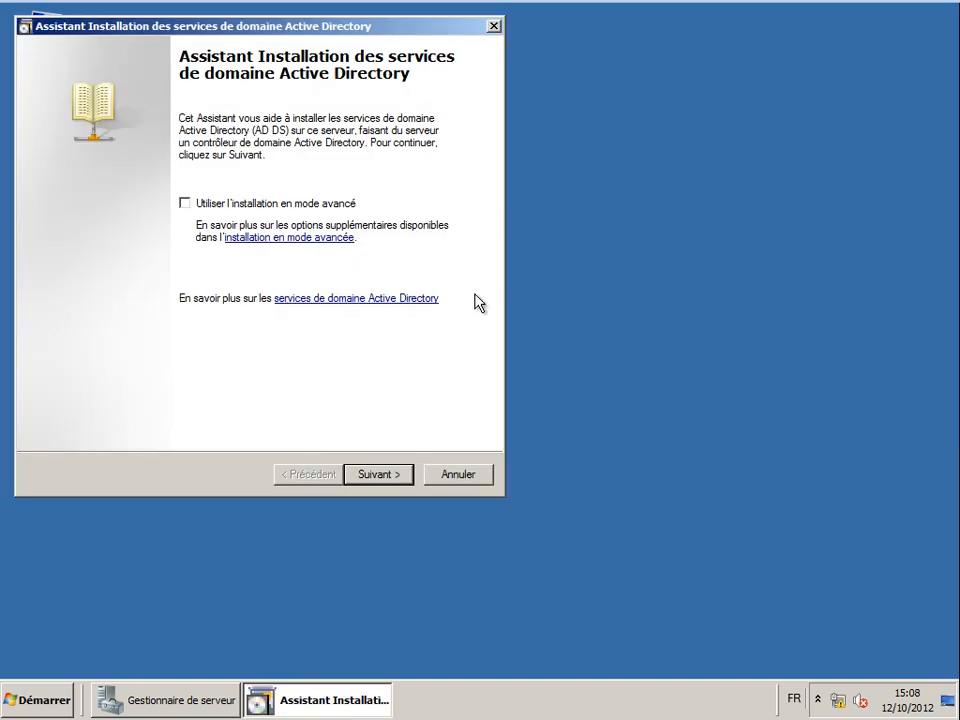
- Pass the welcome and compatibility pages and choose a new domain in an existing forest
left_click_drag(110, 37, 193, 112)
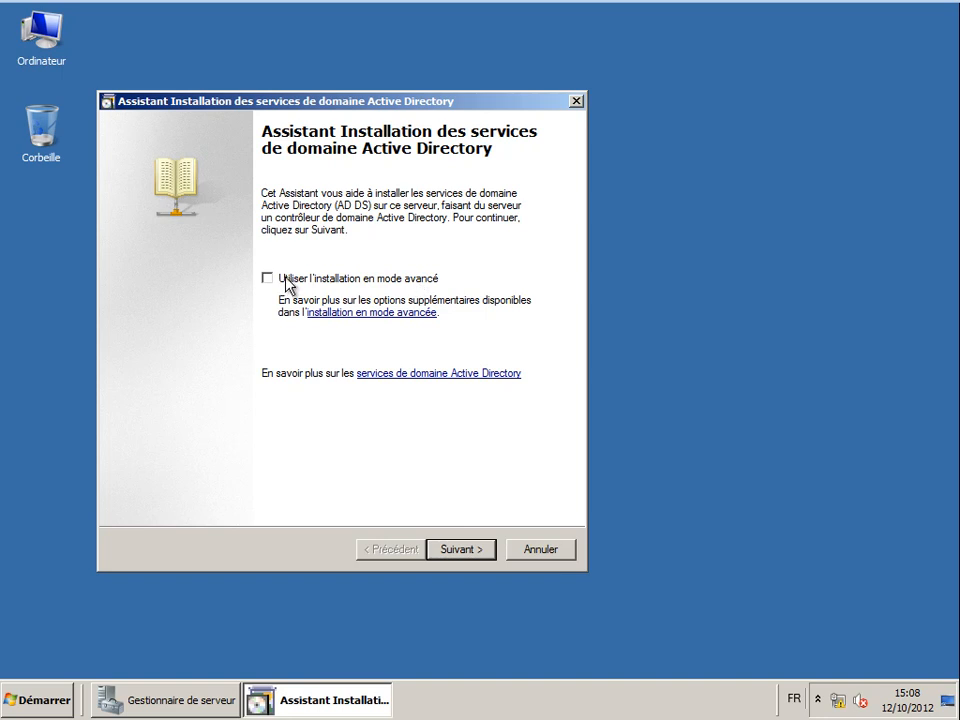
left_click(452, 553)
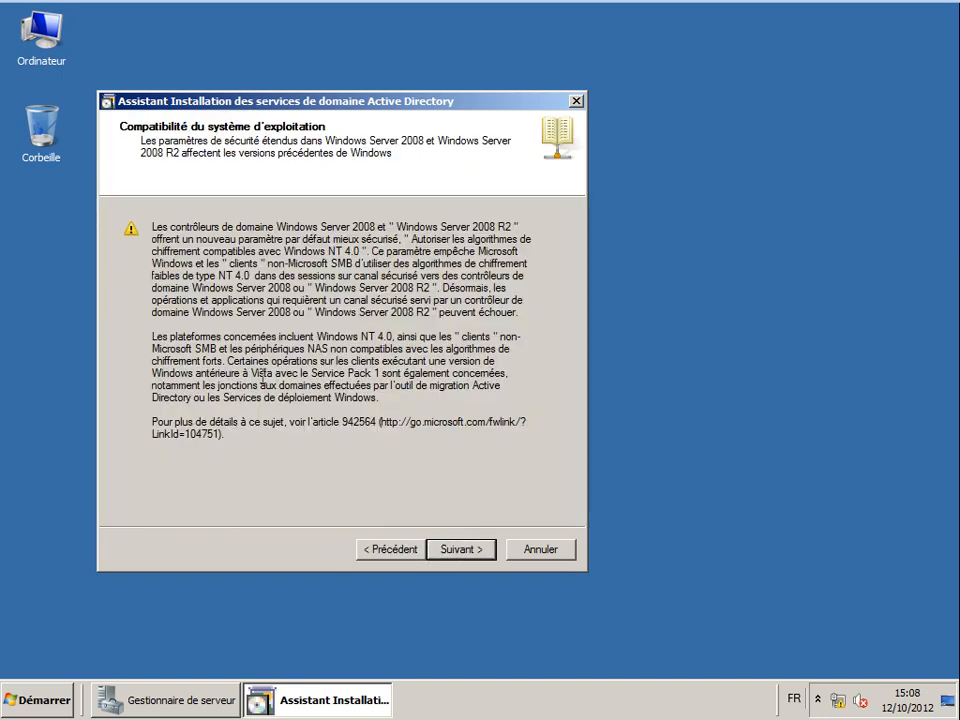
left_click(465, 556)
left_click(181, 220)
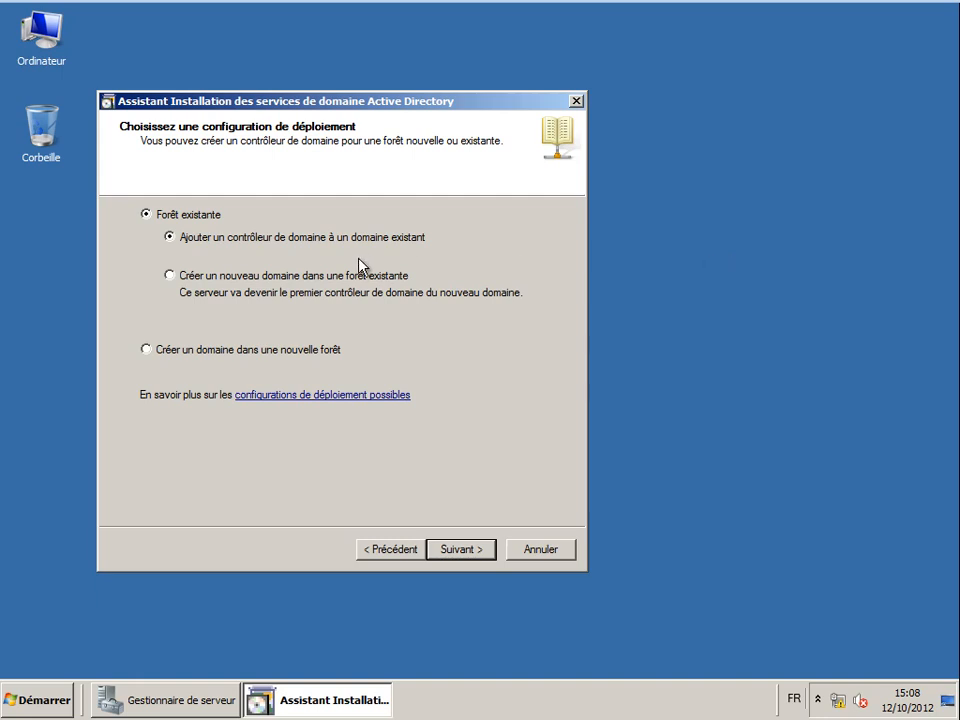
left_click(250, 280)
left_click(465, 549)
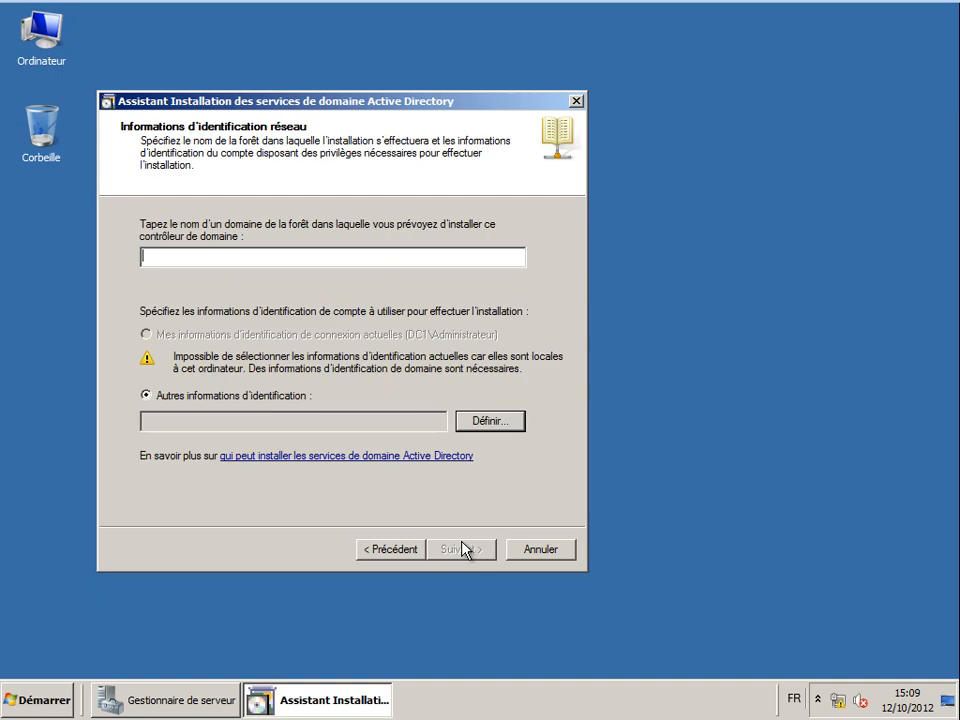
- Go back, choose a domain in a new forest, and name the root domain alphorm.local
left_click(384, 552)
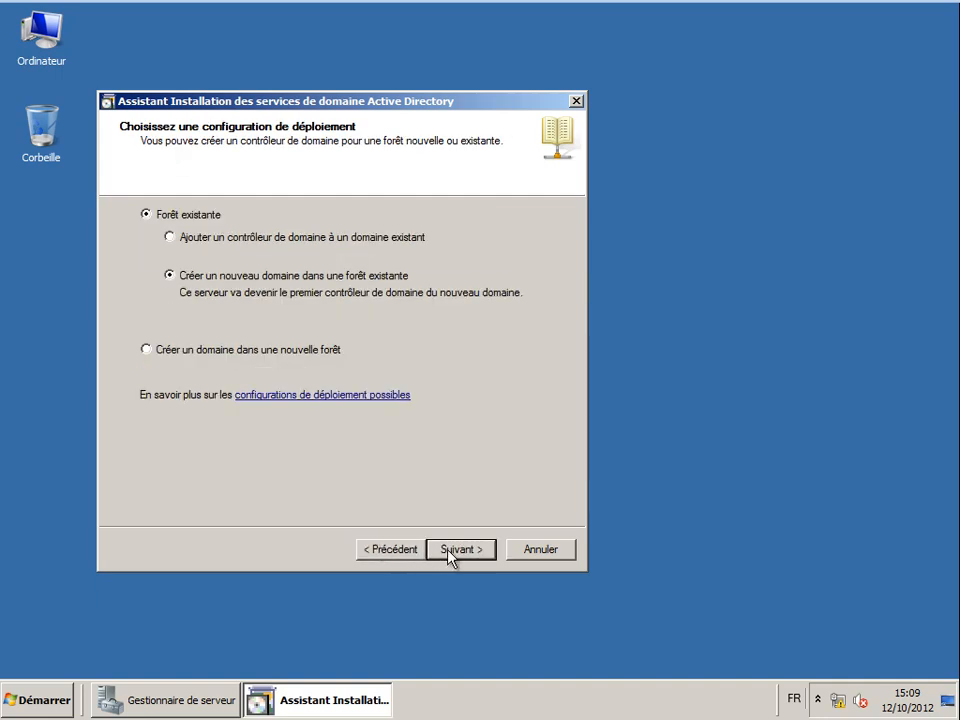
left_click(238, 356)
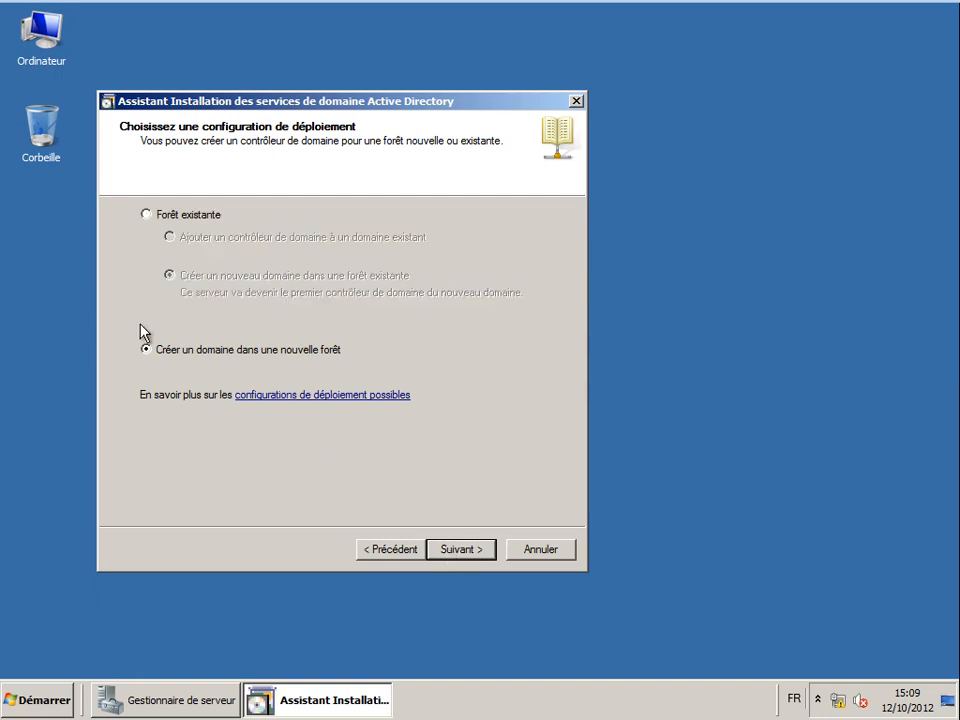
left_click(460, 550)
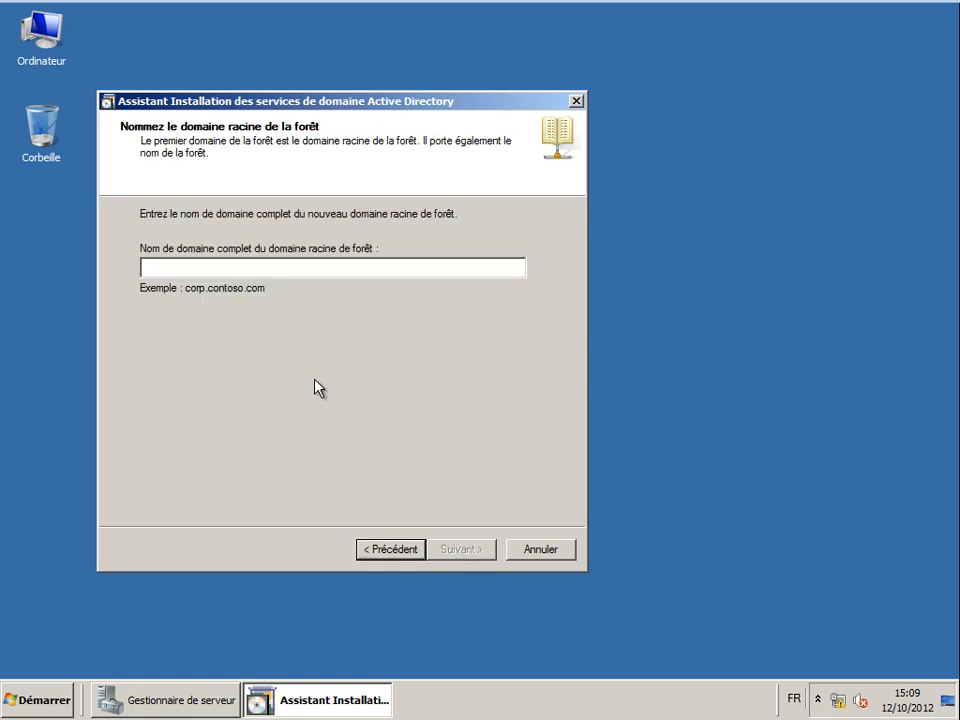
type("alphorm.local")
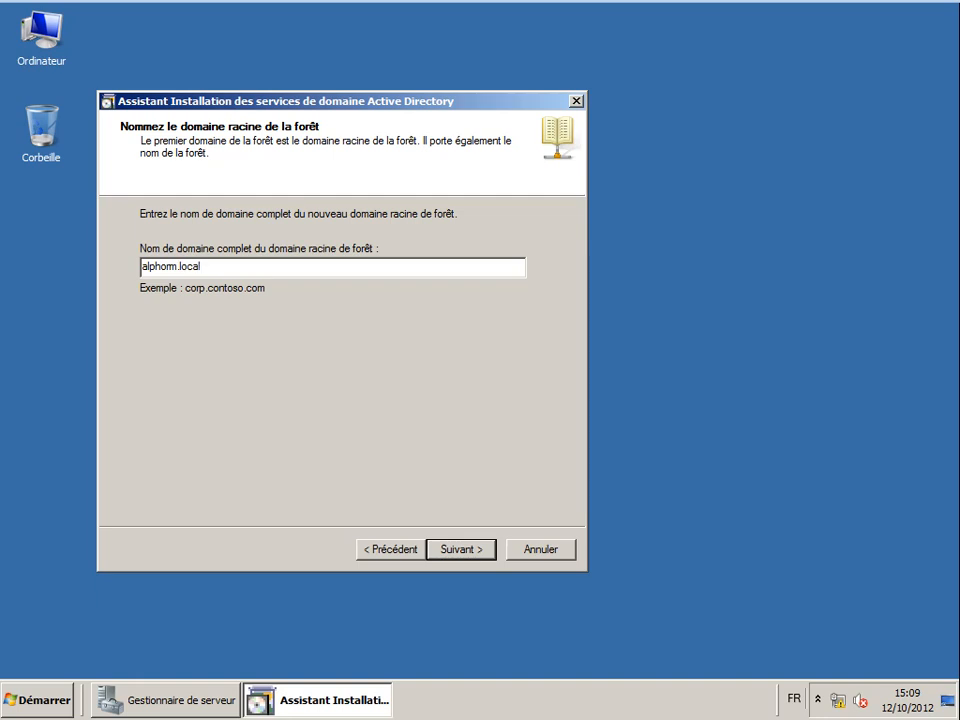
left_click(454, 558)
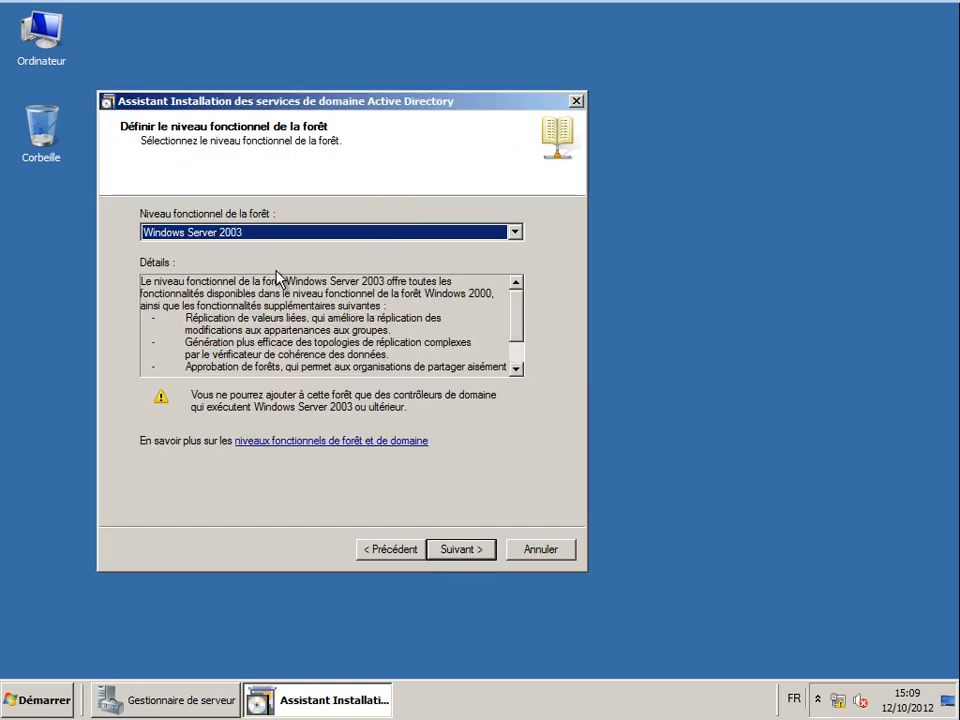
- Try the Windows Server 2003 and 2008 forest levels, then select Windows Server 2008 R2
left_click(240, 232)
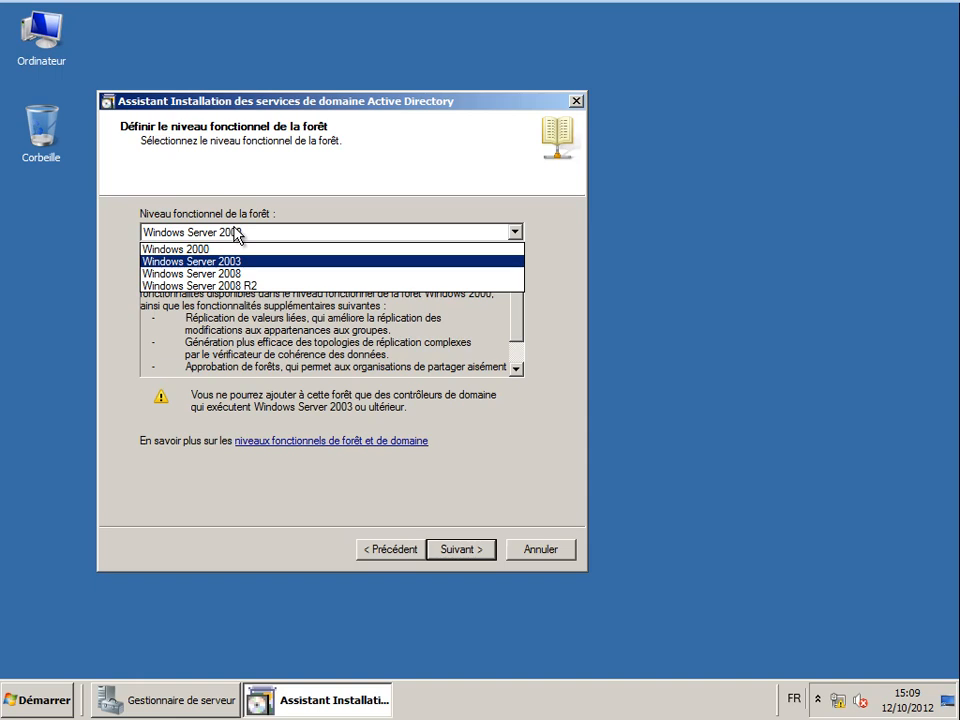
left_click(233, 300)
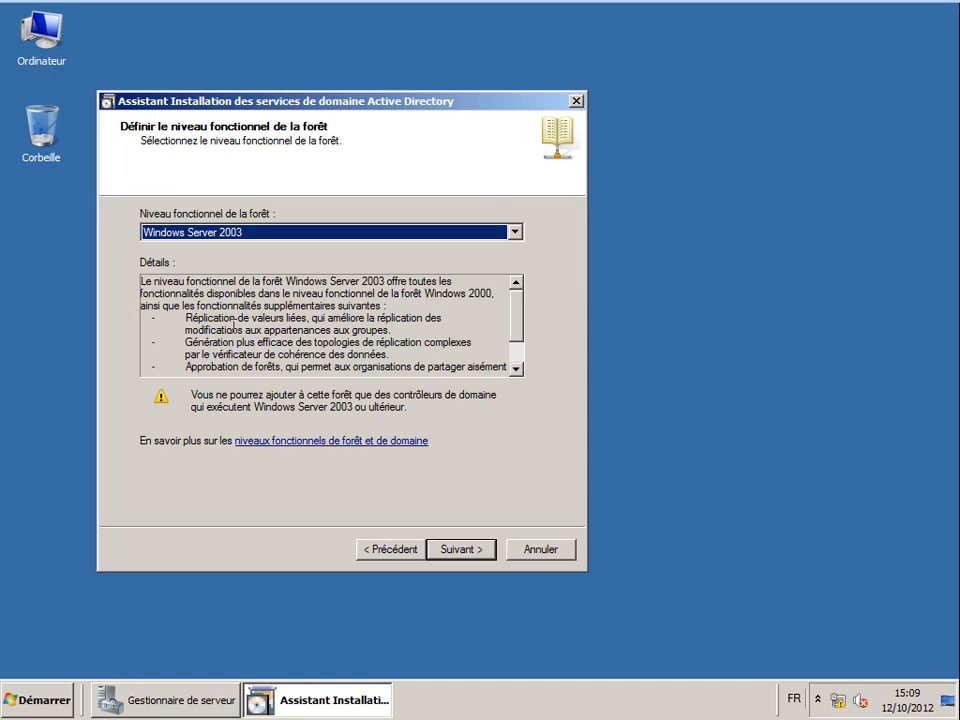
left_click(240, 236)
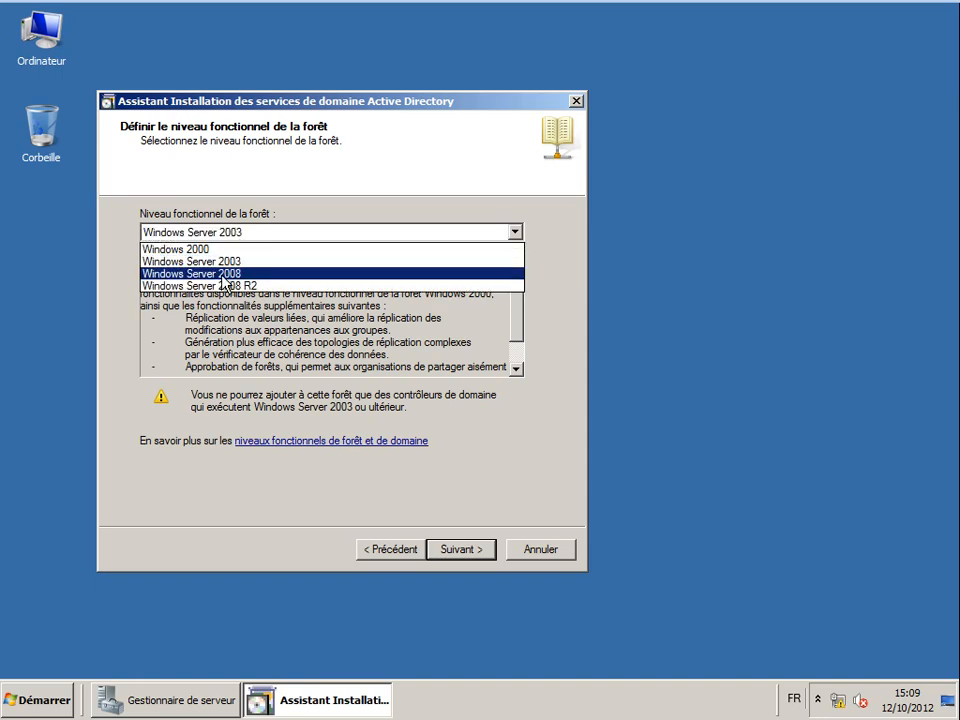
left_click(206, 274)
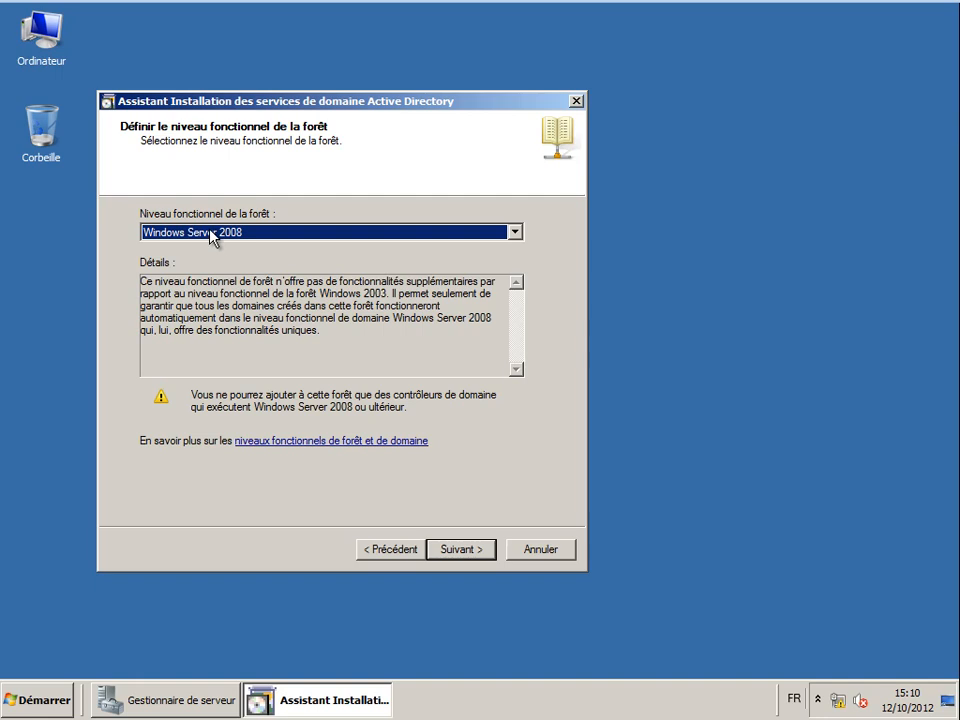
left_click(236, 233)
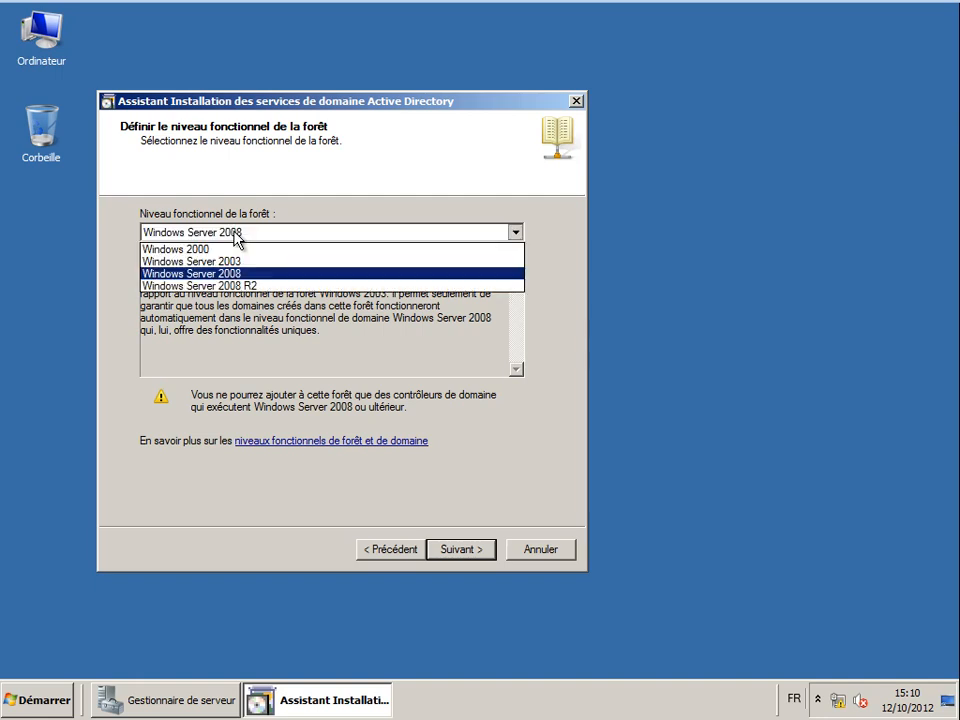
left_click(225, 342)
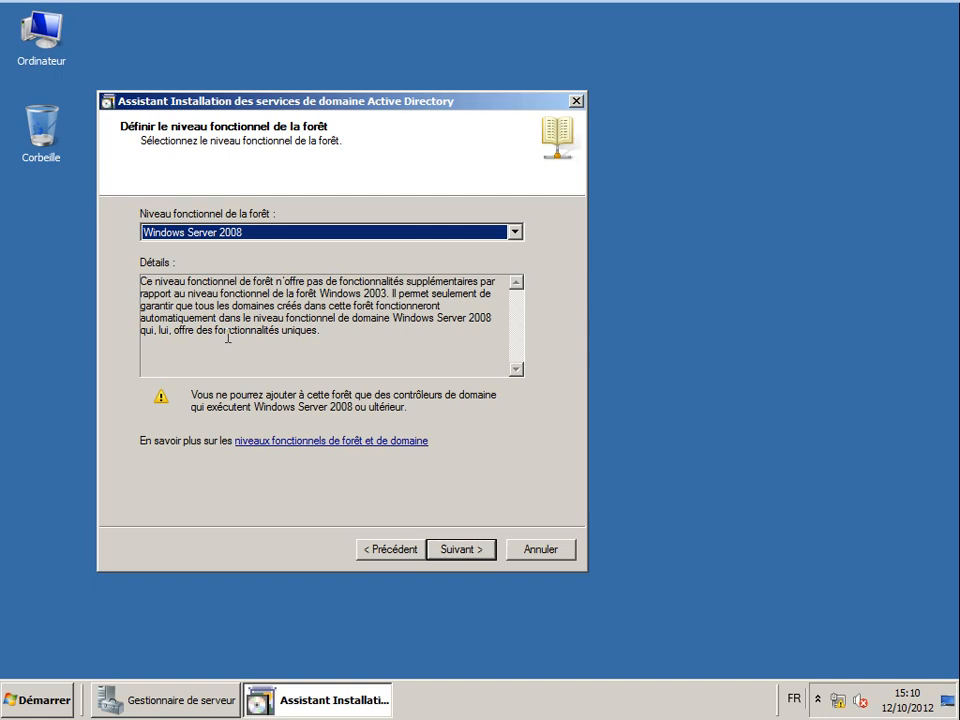
left_click(180, 231)
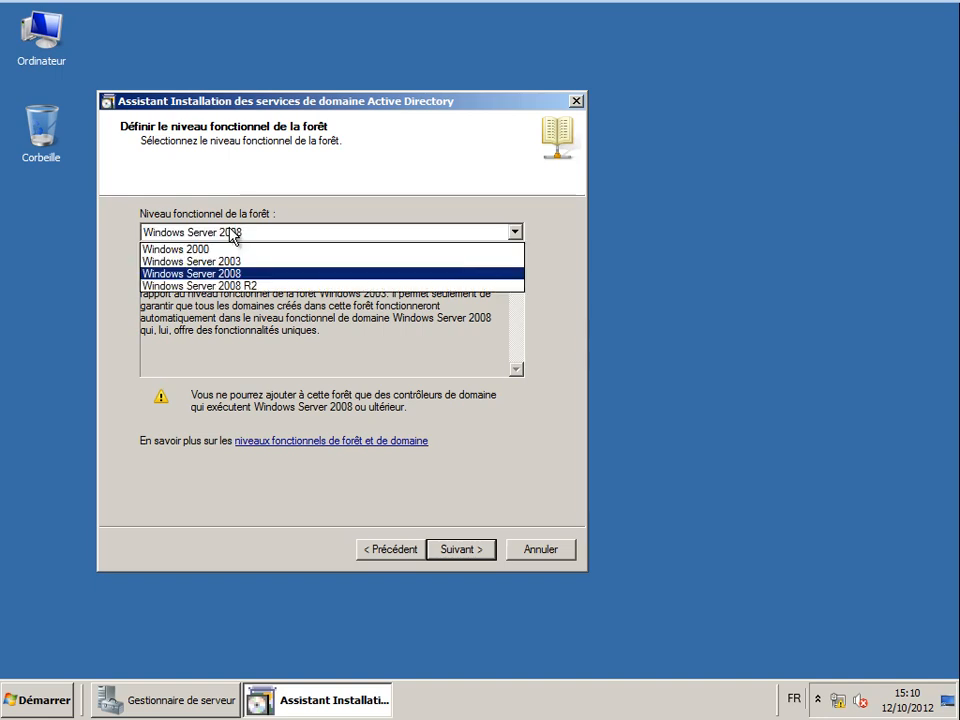
left_click(232, 287)
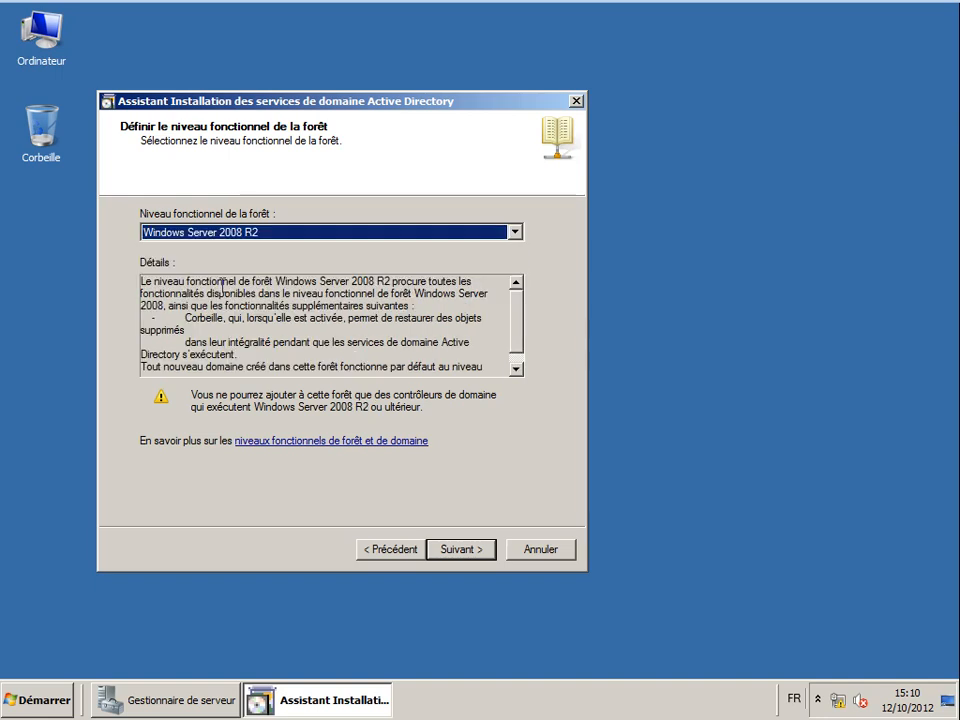
- Read the Windows Server 2008 R2 level details, highlighting Corbeille, then preview Windows Server 2008
left_click(243, 236)
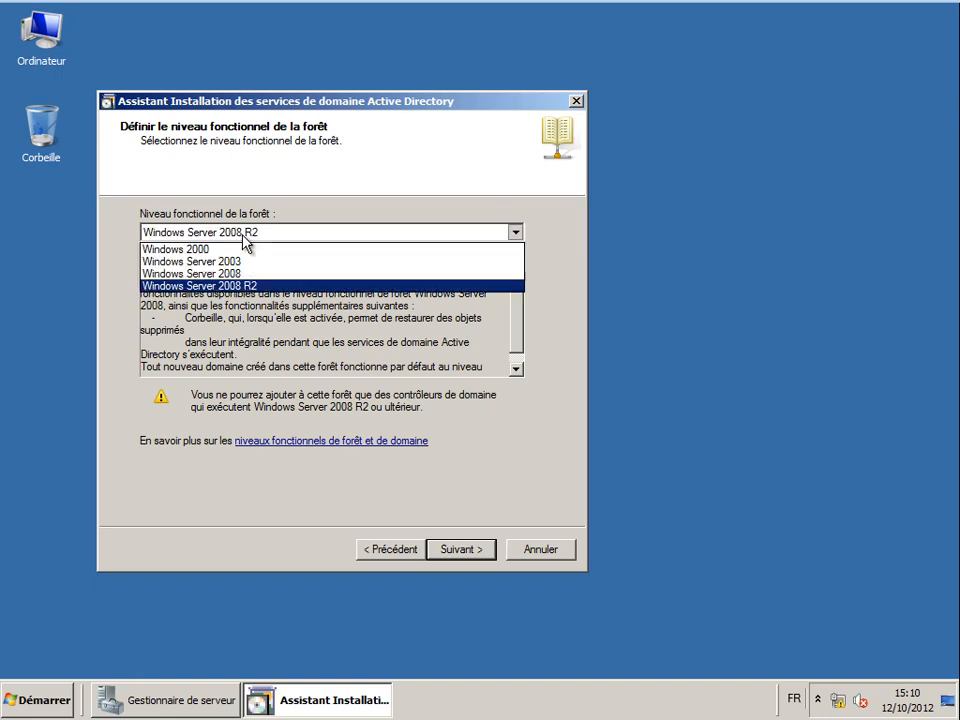
left_click(224, 285)
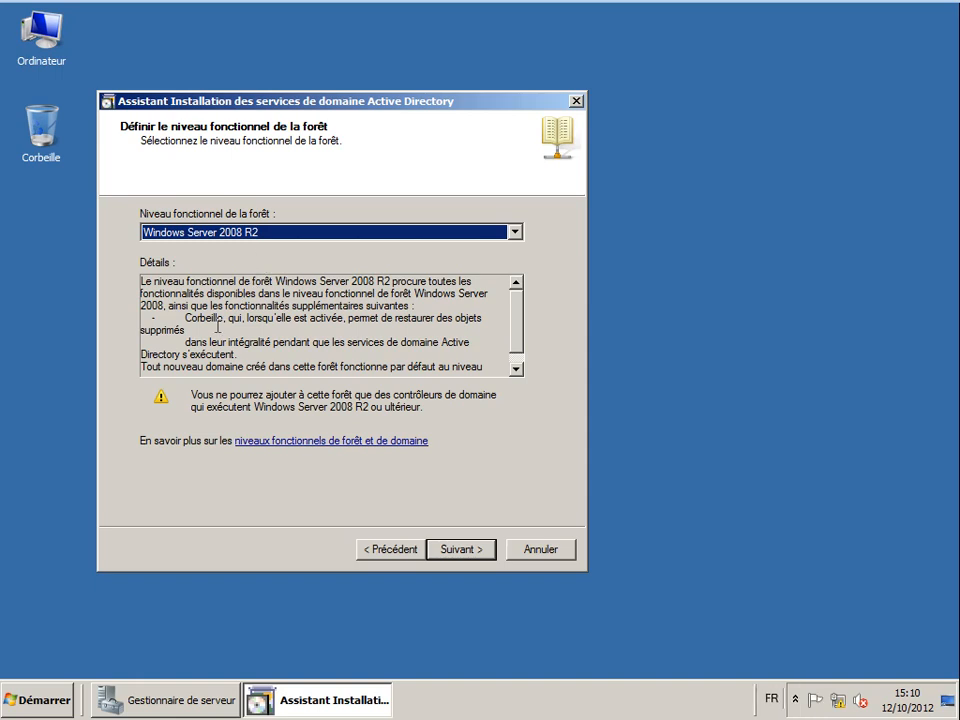
left_click(180, 318)
triple_click(181, 318)
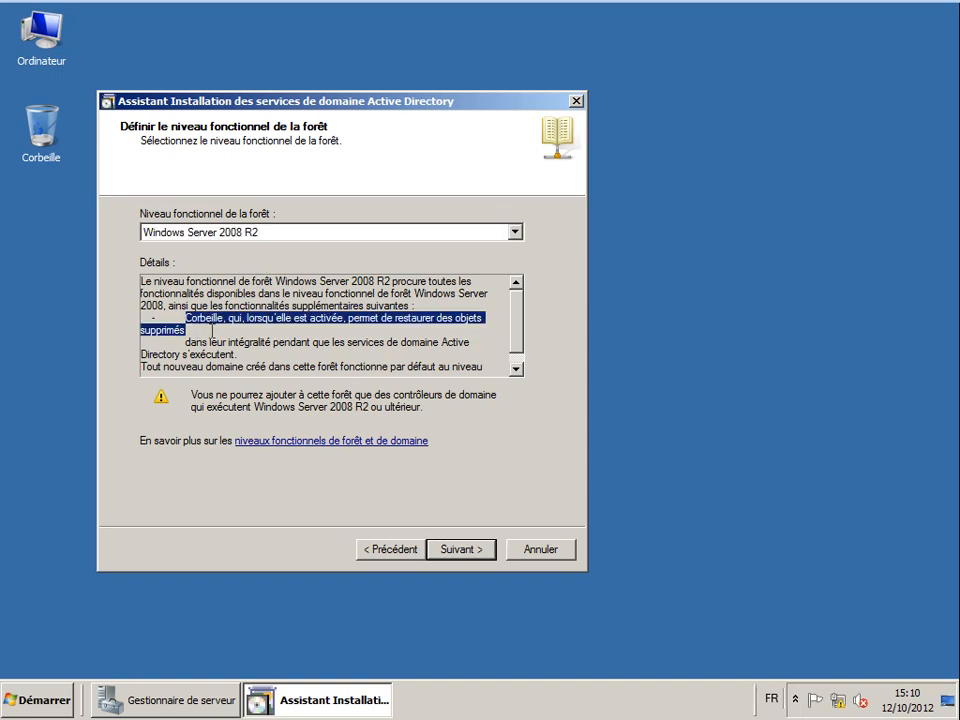
left_click(188, 322)
double_click(190, 320)
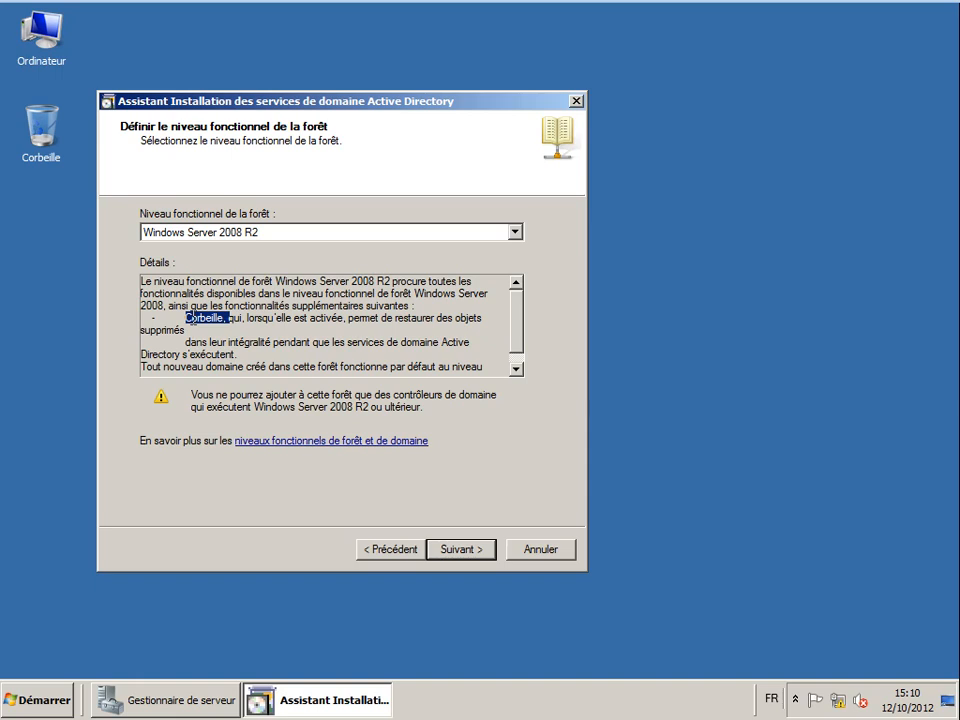
left_click(242, 320)
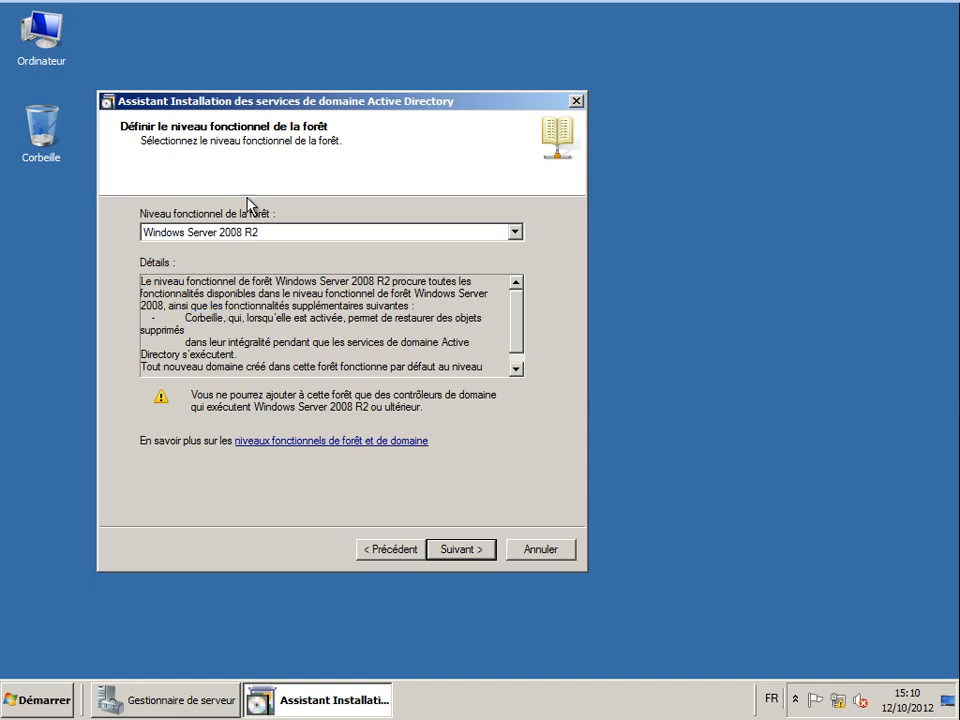
left_click(268, 232)
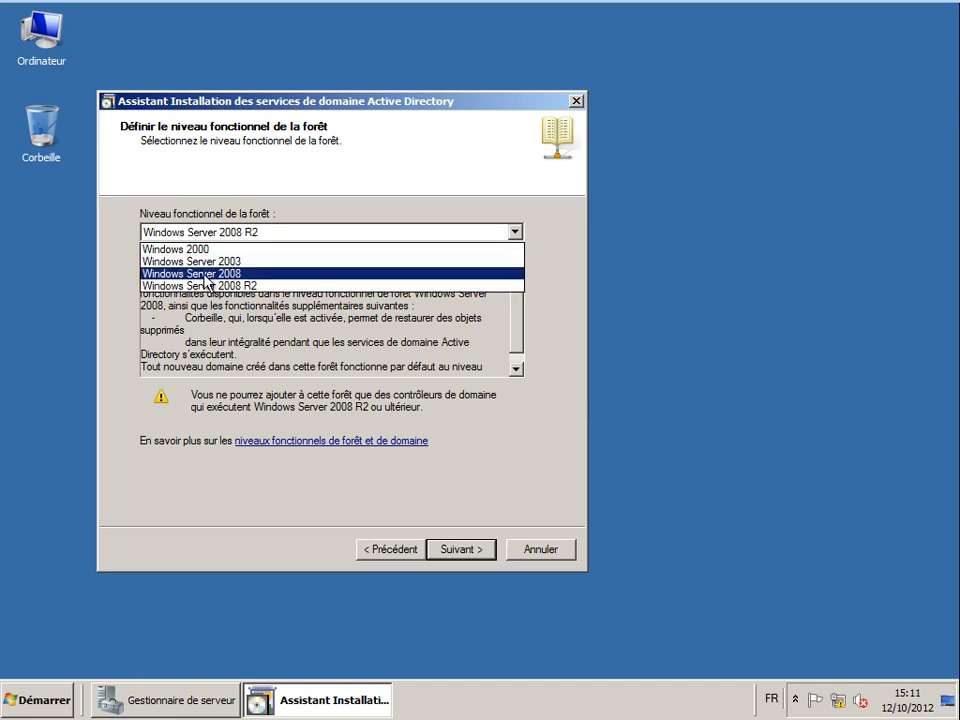
left_click(207, 273)
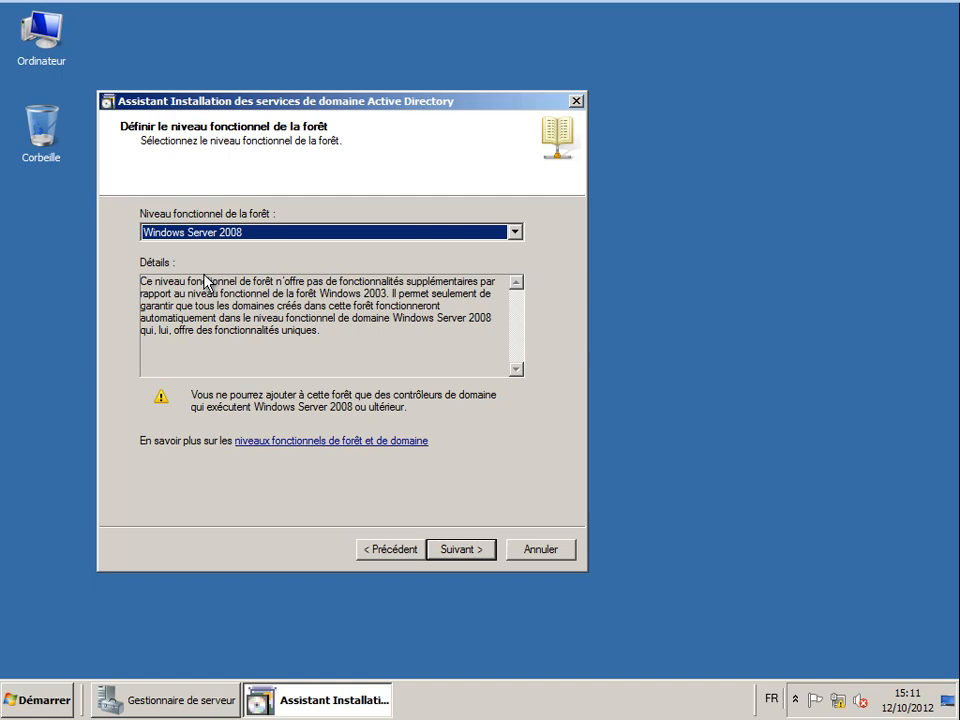
left_click(196, 313)
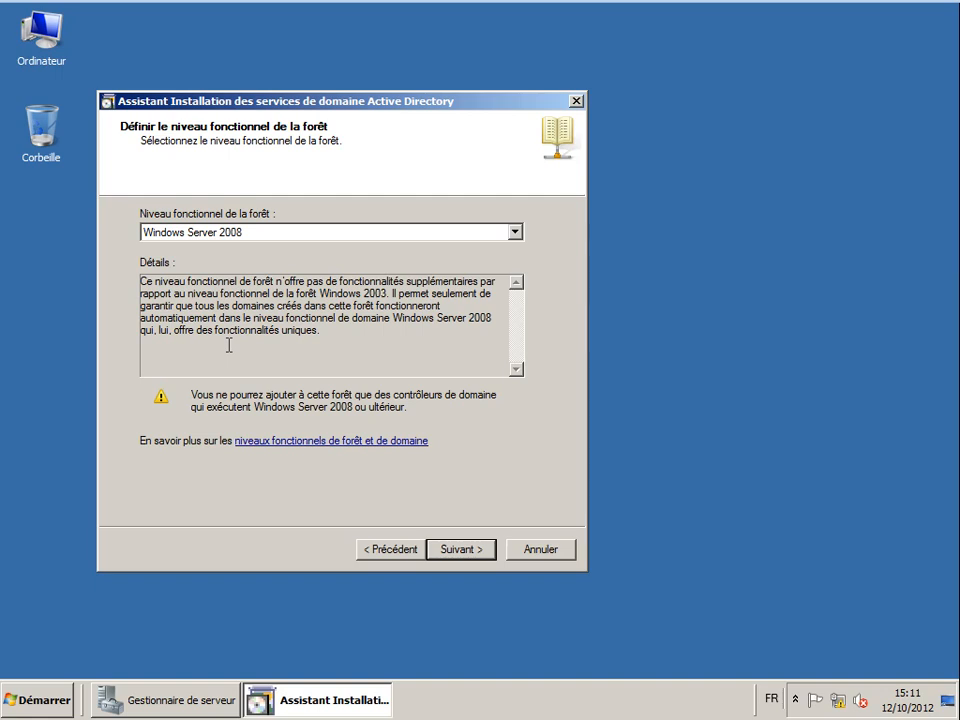
- Preview Windows Server 2003 and 2008, settle on Windows Server 2008 R2, and continue
left_click(234, 233)
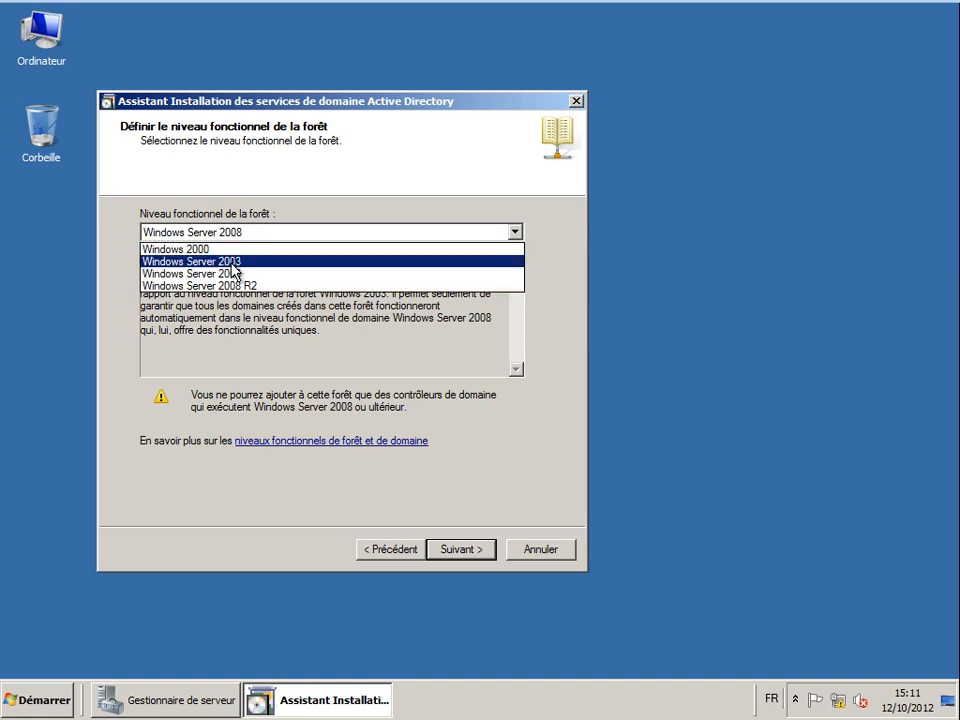
left_click(232, 263)
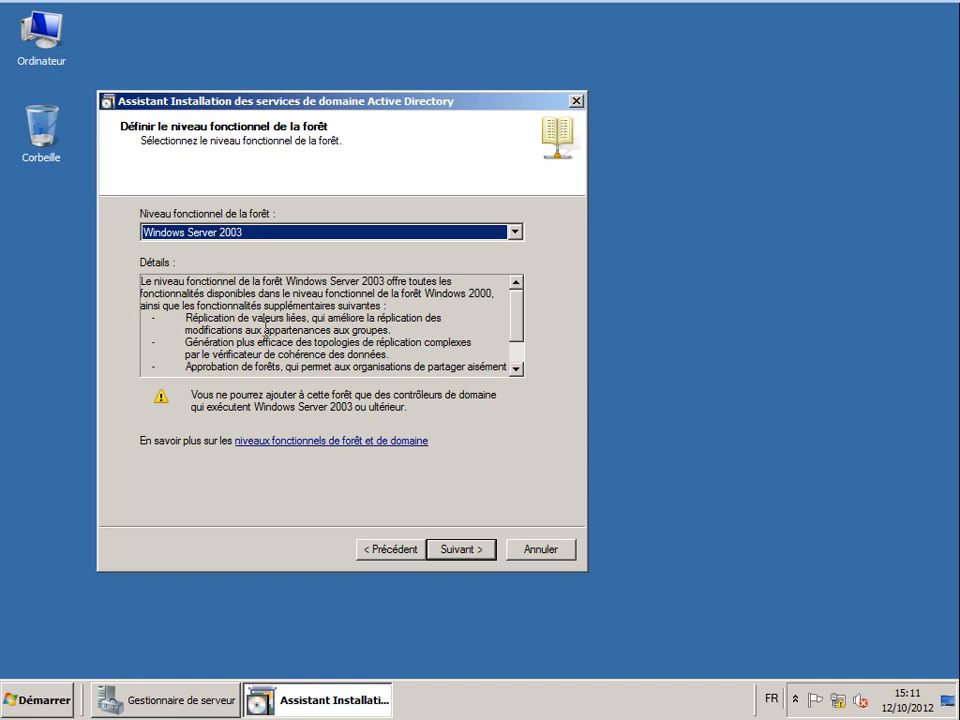
left_click(255, 233)
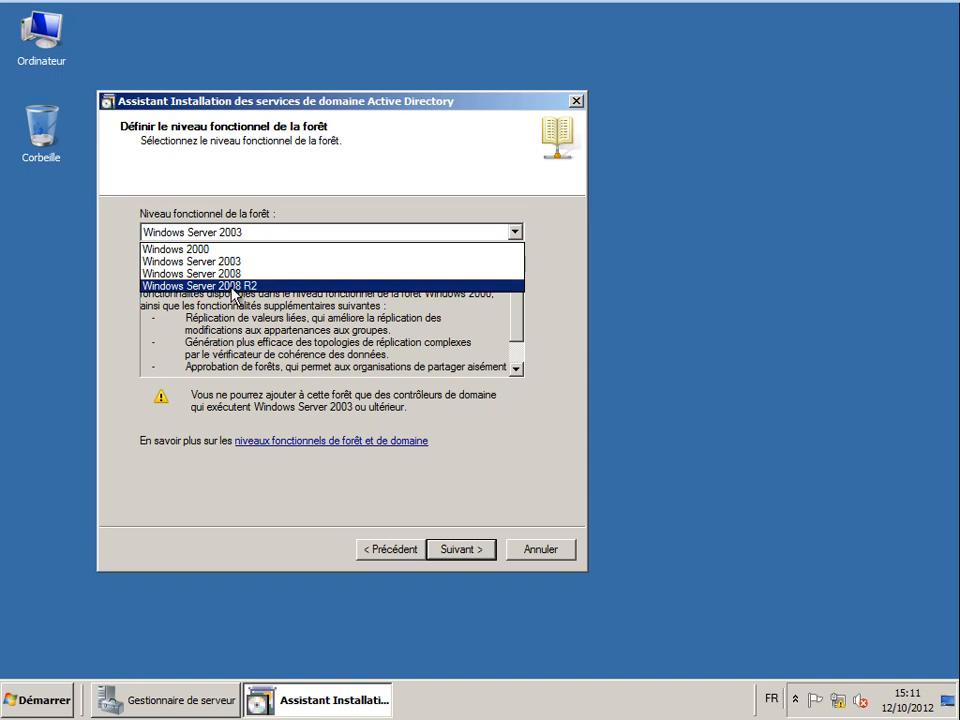
left_click(225, 273)
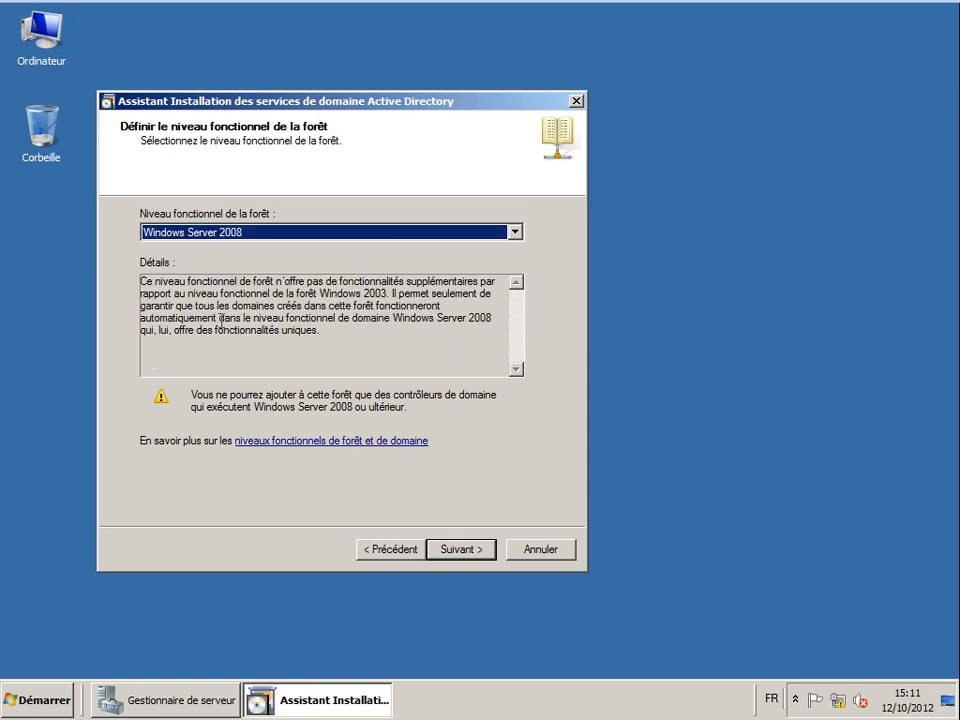
left_click(273, 349)
left_click(263, 236)
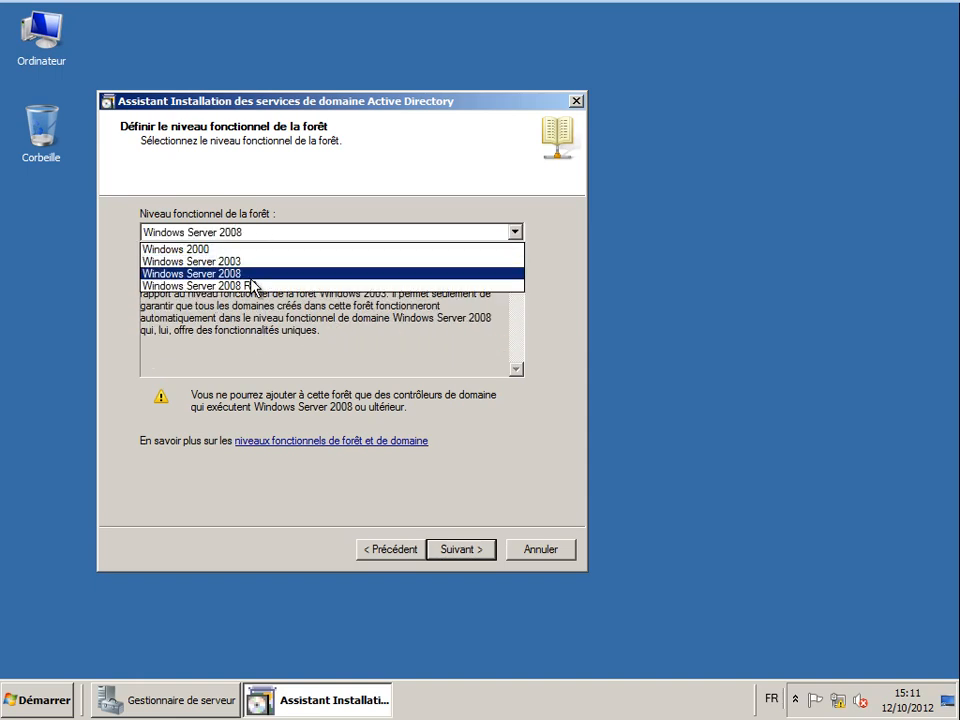
left_click(290, 286)
left_click(250, 294)
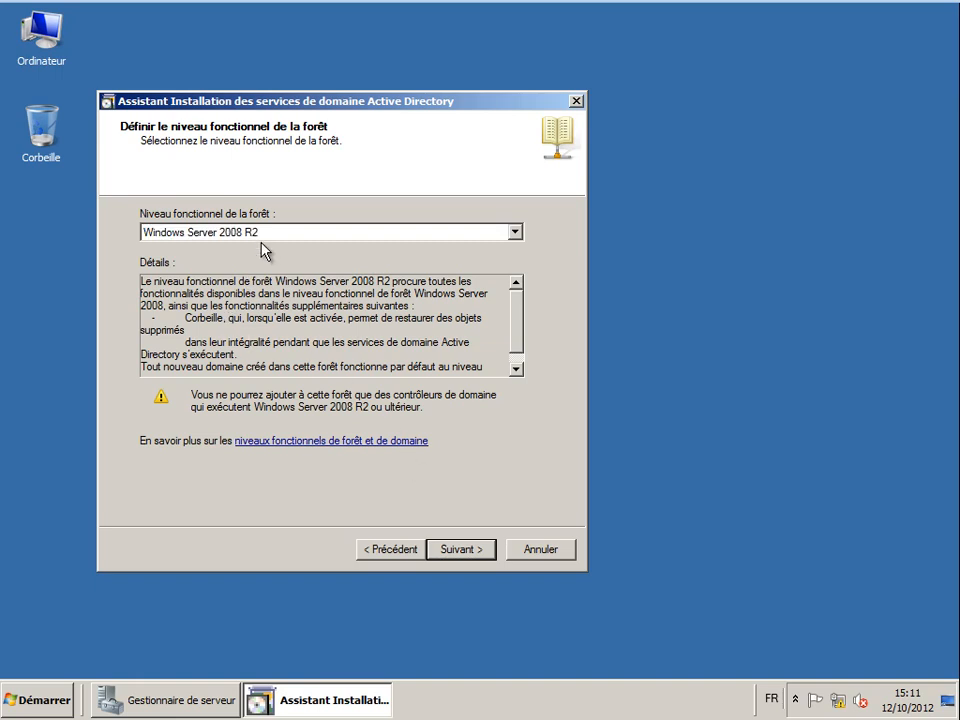
left_click(469, 553)
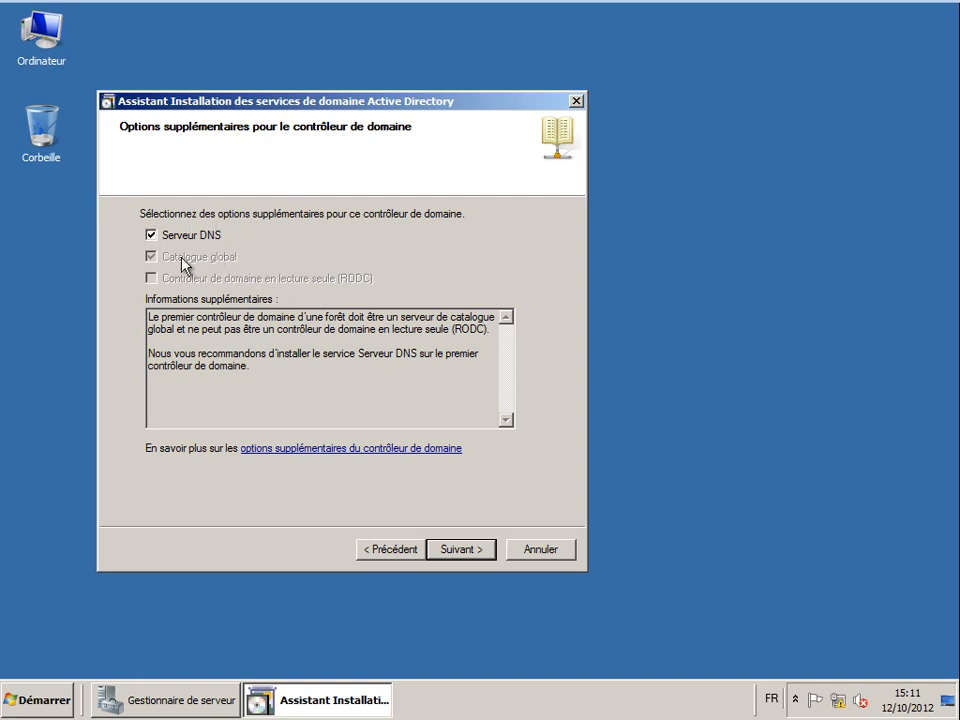
- Toggle the DNS Server option off and back on, leave it checked, and continue
left_click(158, 238)
left_click(152, 236)
left_click(446, 550)
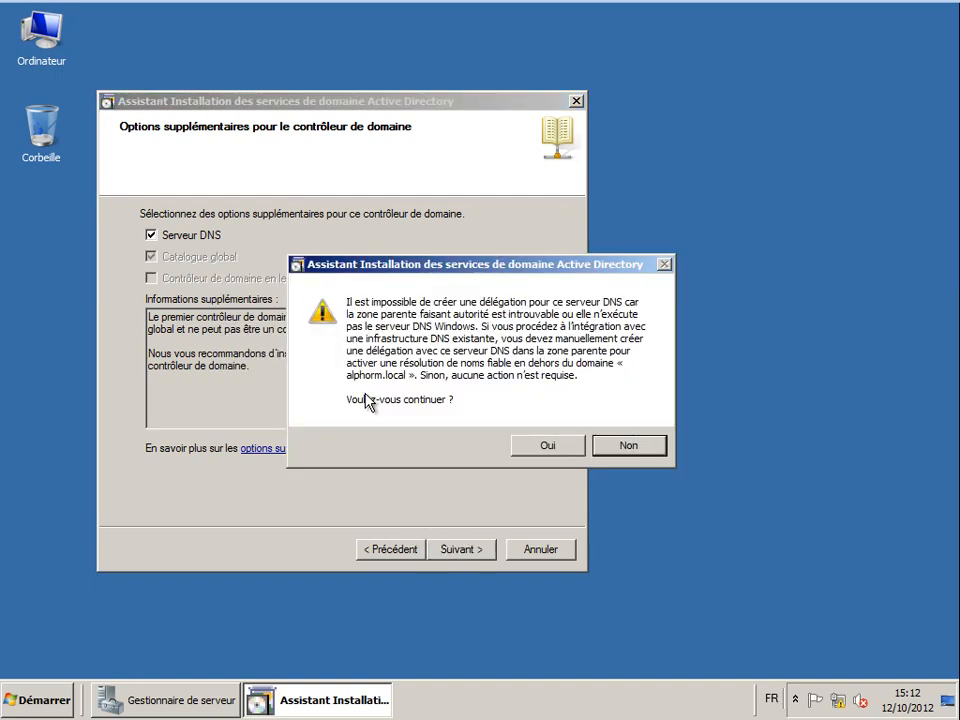
- Move the DNS delegation warning aside to read it, then answer Oui to continue
left_click_drag(458, 268, 379, 268)
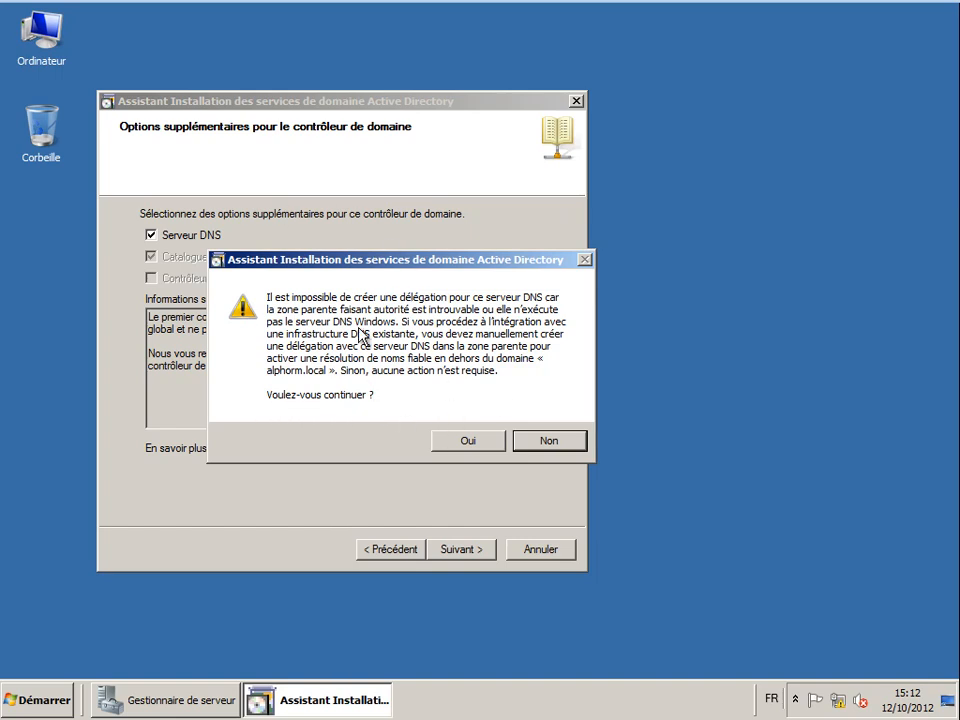
left_click_drag(399, 266, 505, 259)
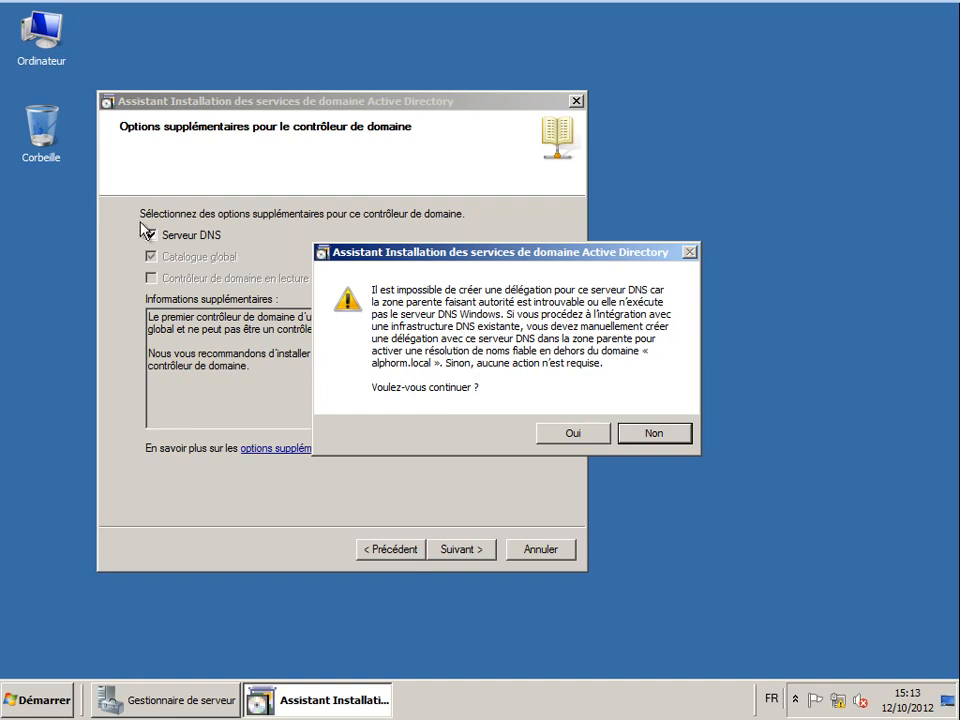
left_click(544, 435)
- Keep the default C:\Windows\NTDS and C:\Windows\SYSVOL folders, enter the restore-mode password, and continue
left_click(246, 286)
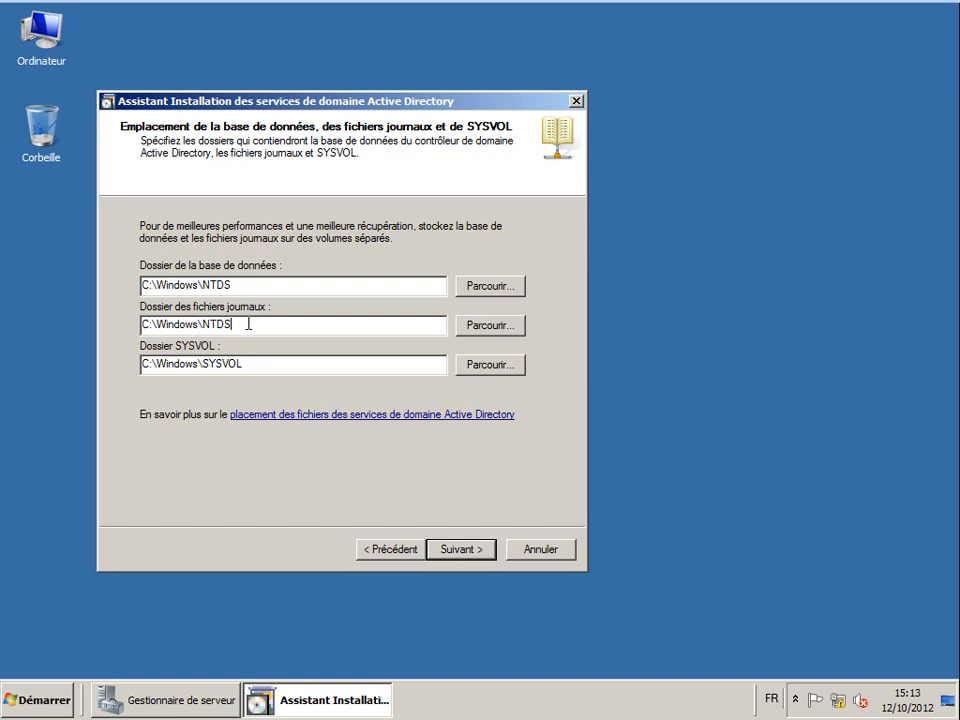
left_click_drag(250, 285, 88, 276)
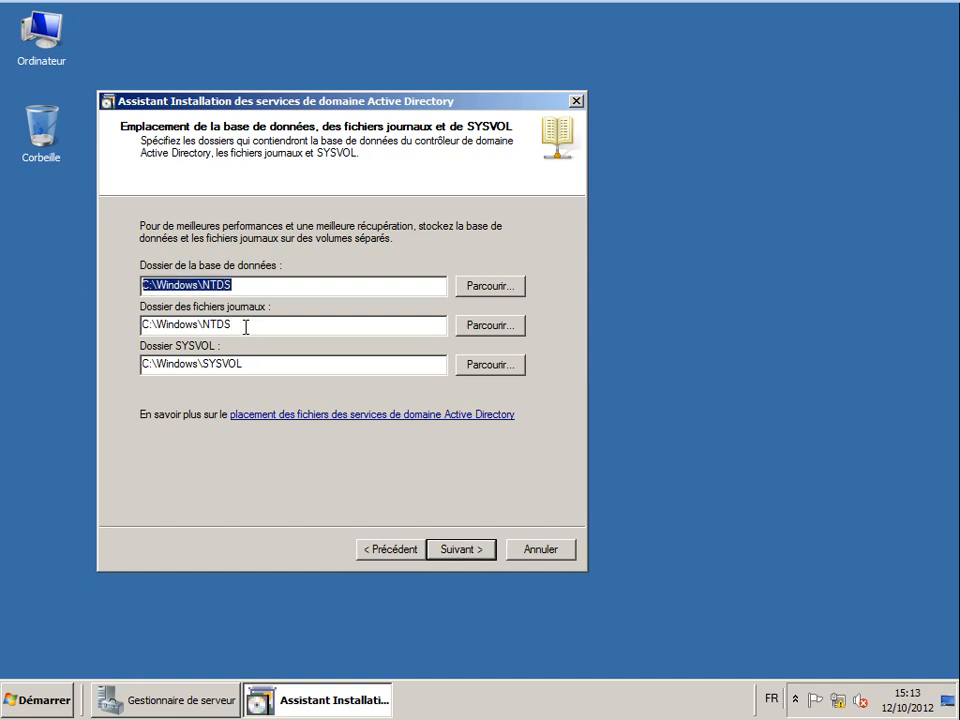
left_click_drag(246, 326, 77, 317)
left_click_drag(246, 364, 77, 349)
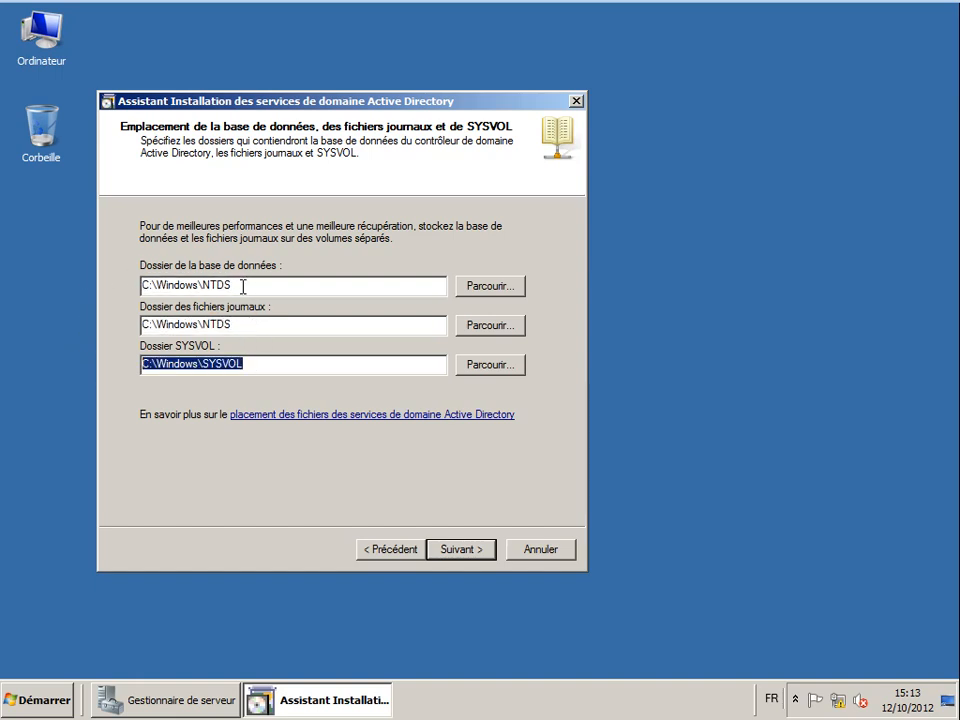
left_click_drag(242, 284, 79, 281)
left_click(250, 334)
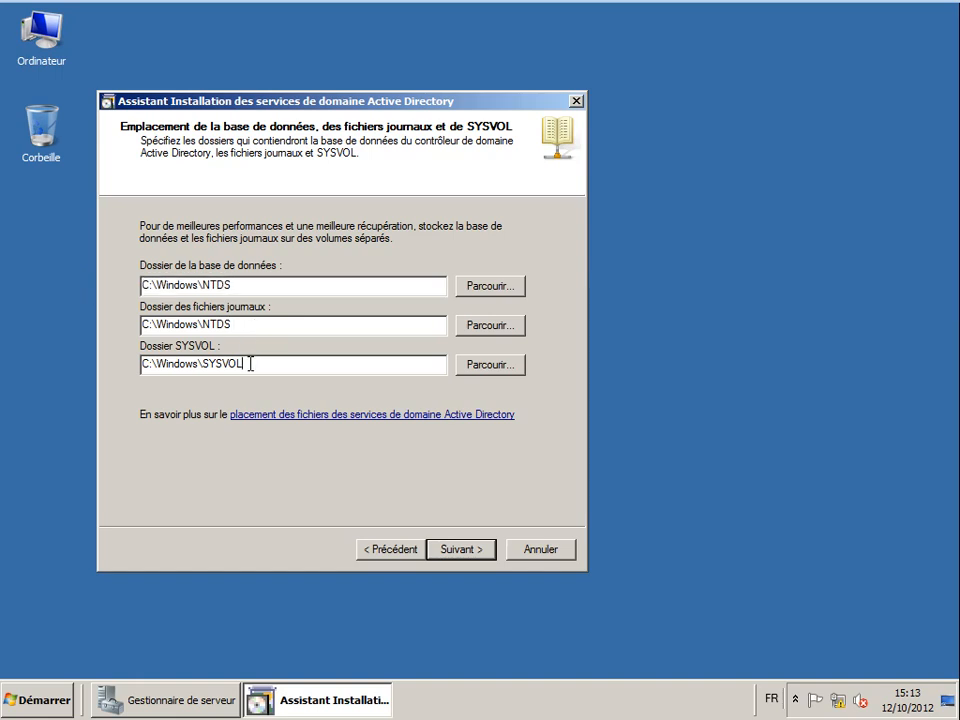
left_click_drag(250, 364, 135, 364)
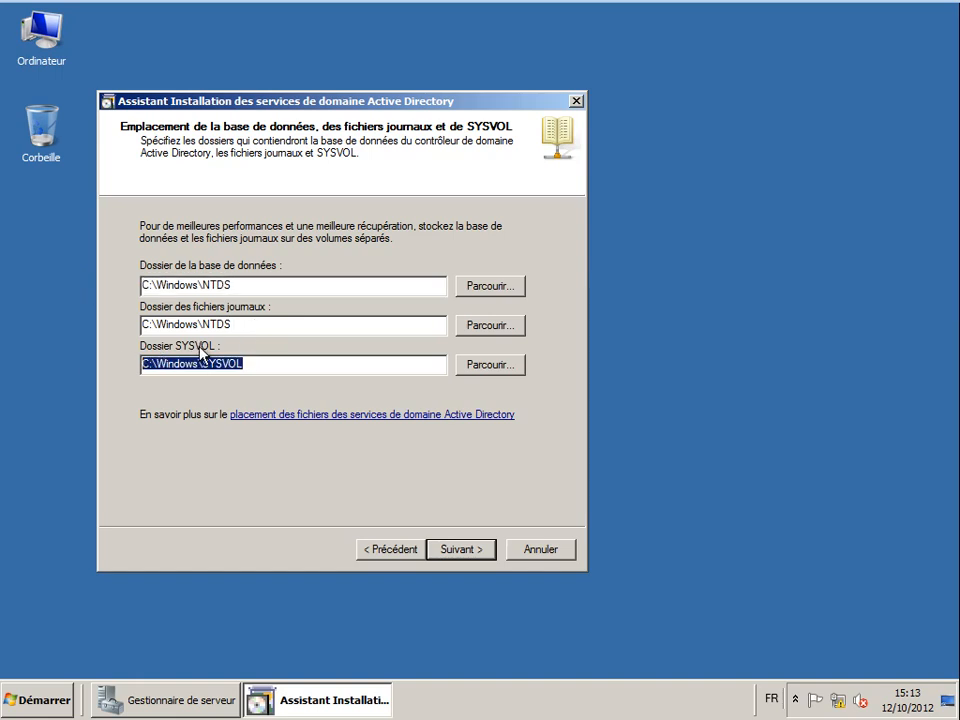
left_click_drag(251, 284, 96, 283)
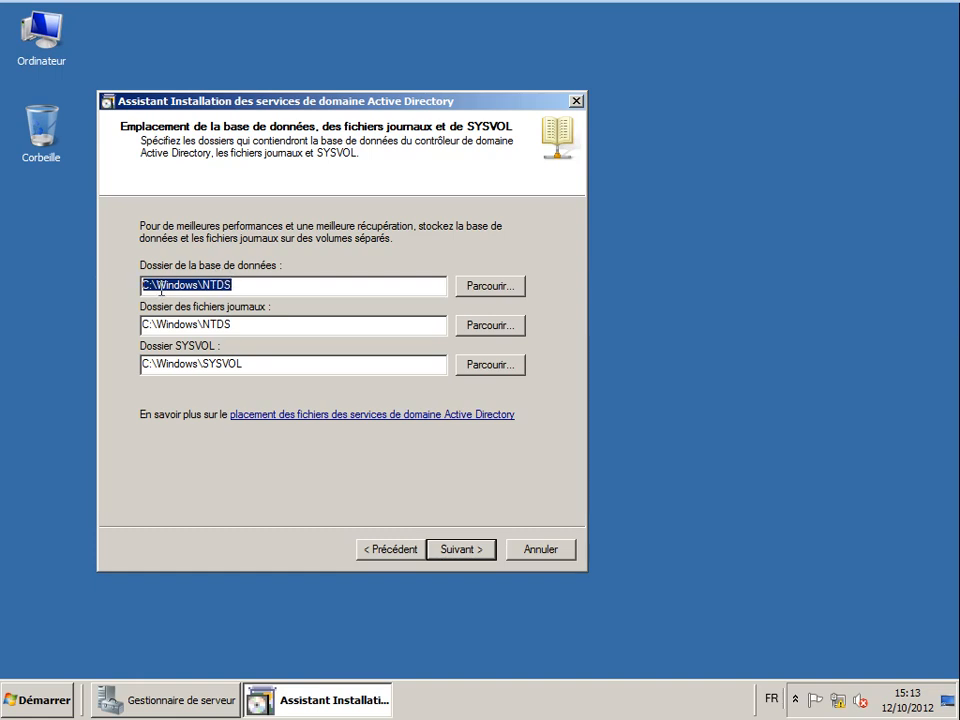
left_click(467, 552)
type("P@s")
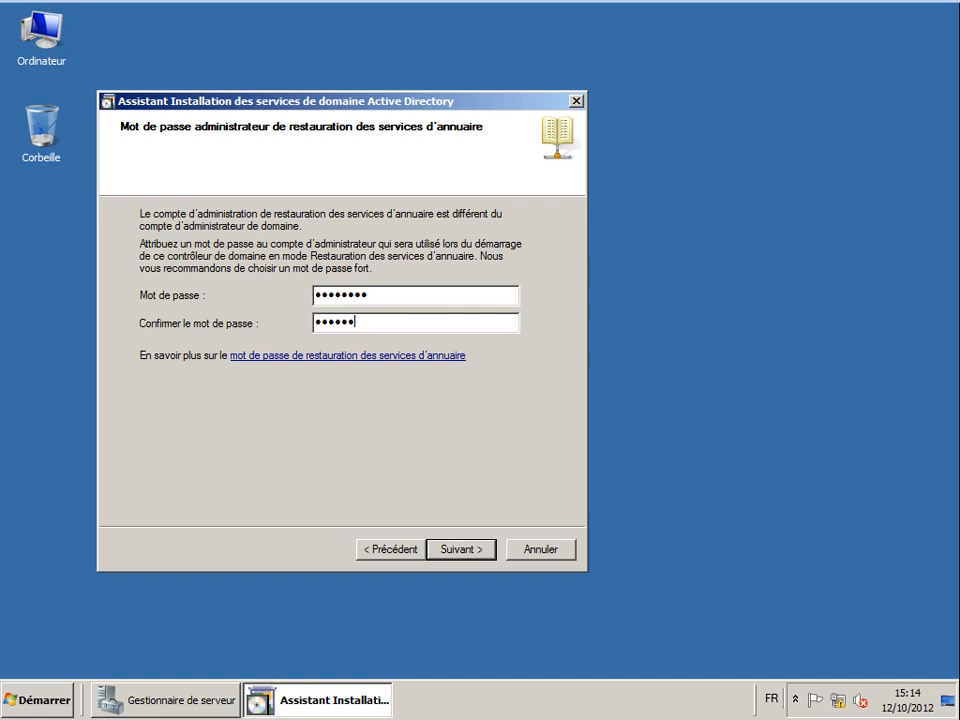
left_click(461, 551)
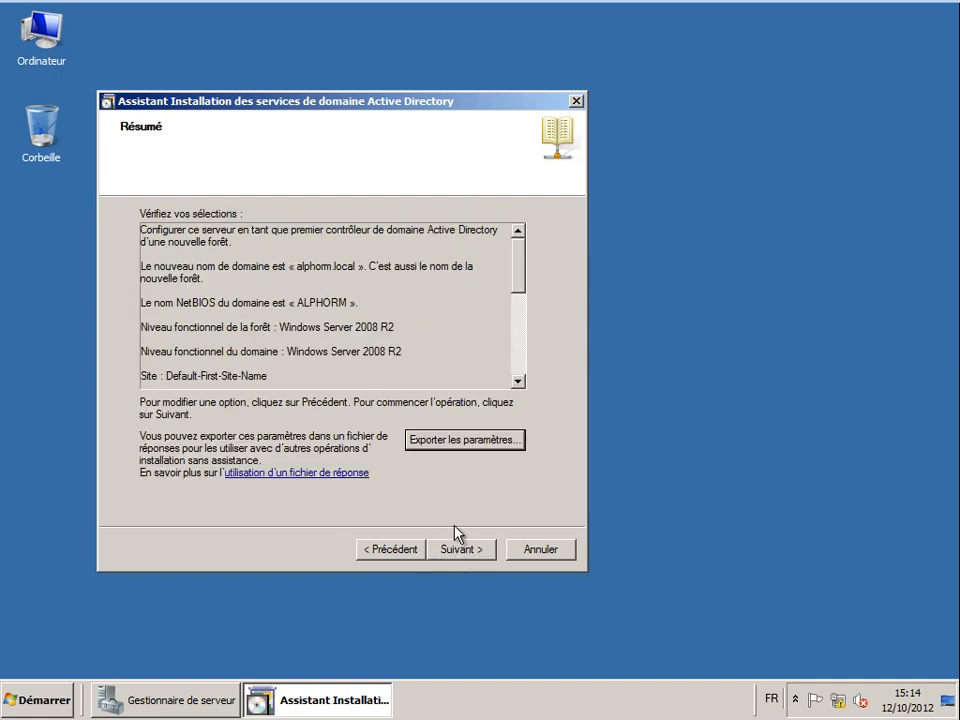
- Launch the AD DS installation from the Résumé page with automatic restart on completion
left_click(458, 549)
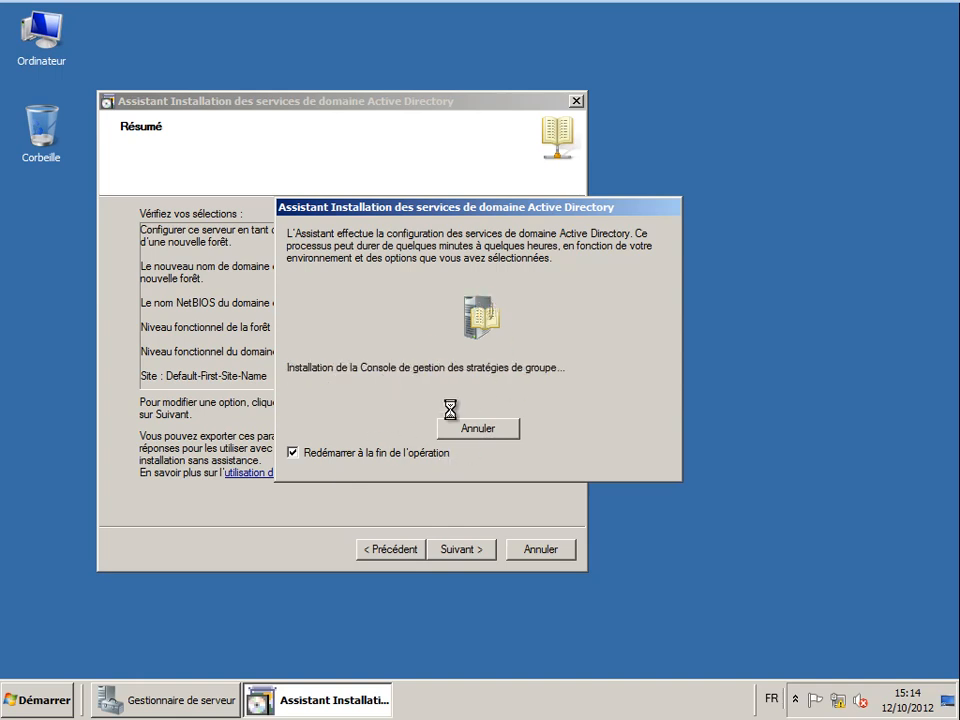
mouse_move(421, 6)
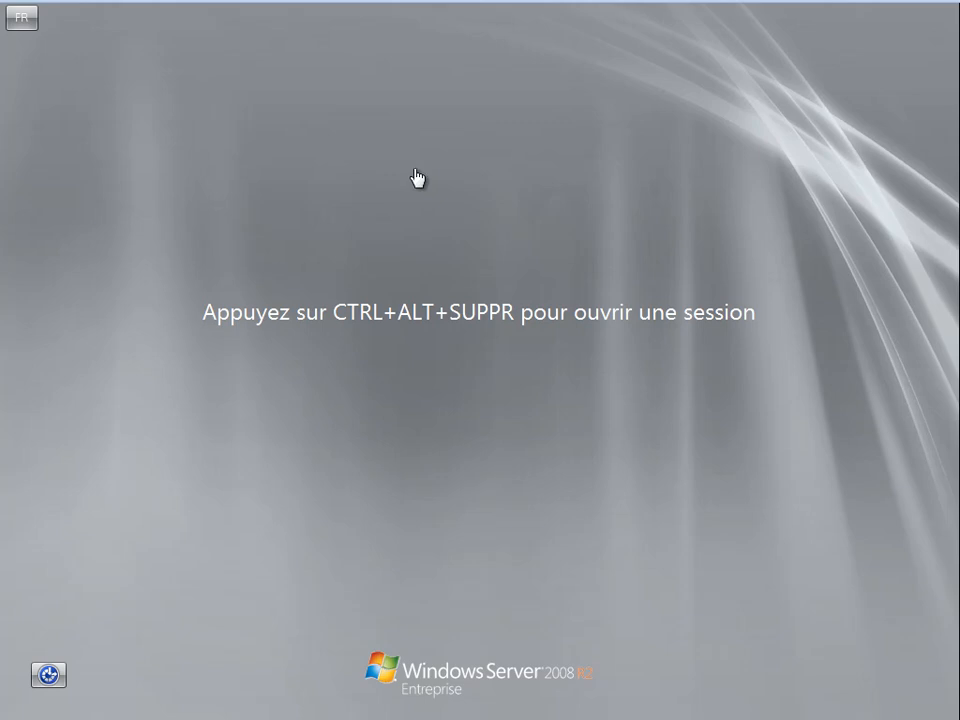
- Log on to DC1 as the ALPHORM domain administrator with the administrator password
key("ctrl+alt+Delete")
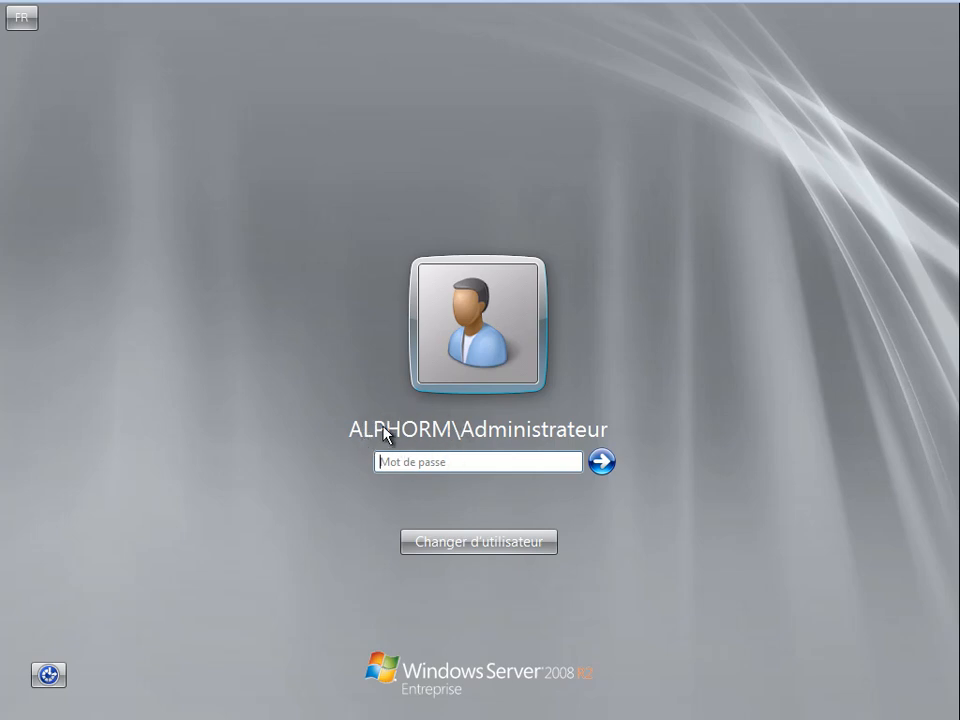
left_click(428, 461)
type("••")
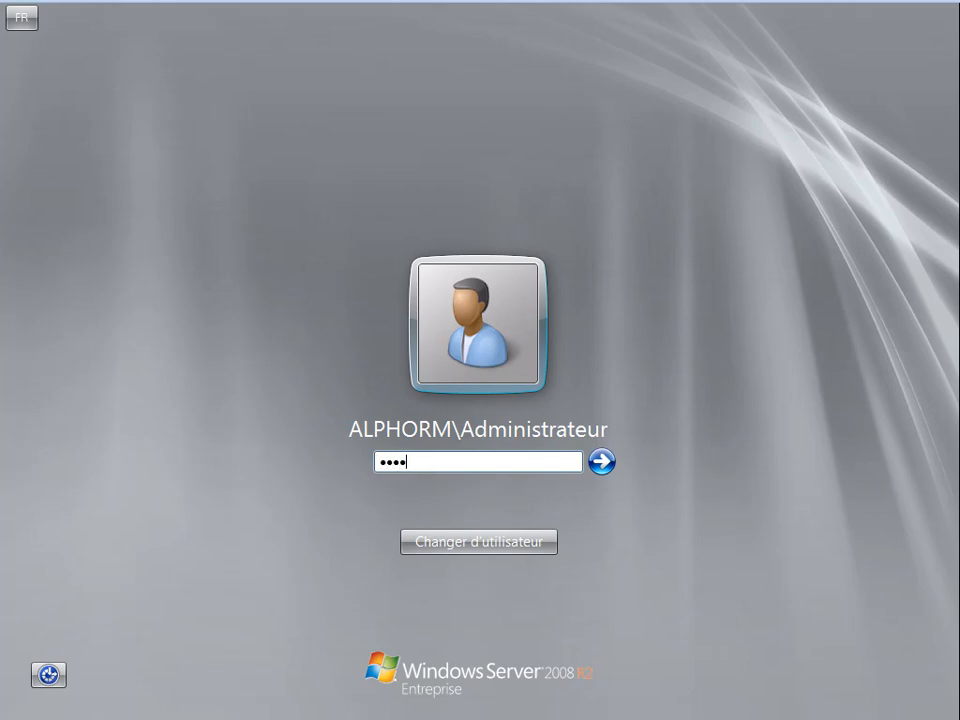
type("••••••")
key("Return")
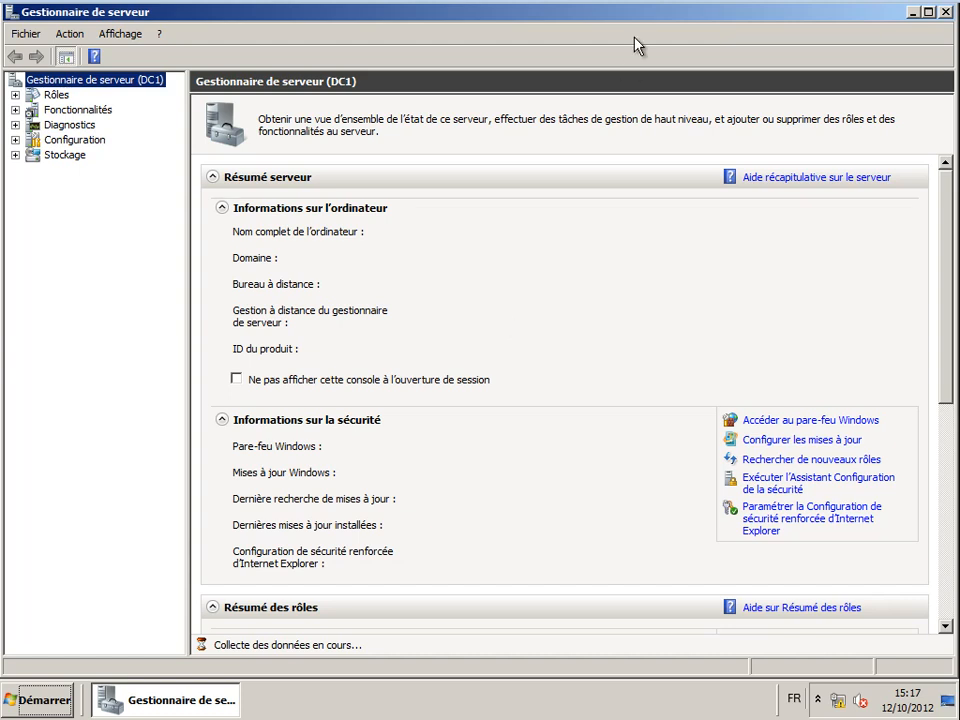
- In maximized Server Manager, expand Rôles > Serveur DNS > DNS > DC1 to list Zones de recherche directes
double_click(636, 11)
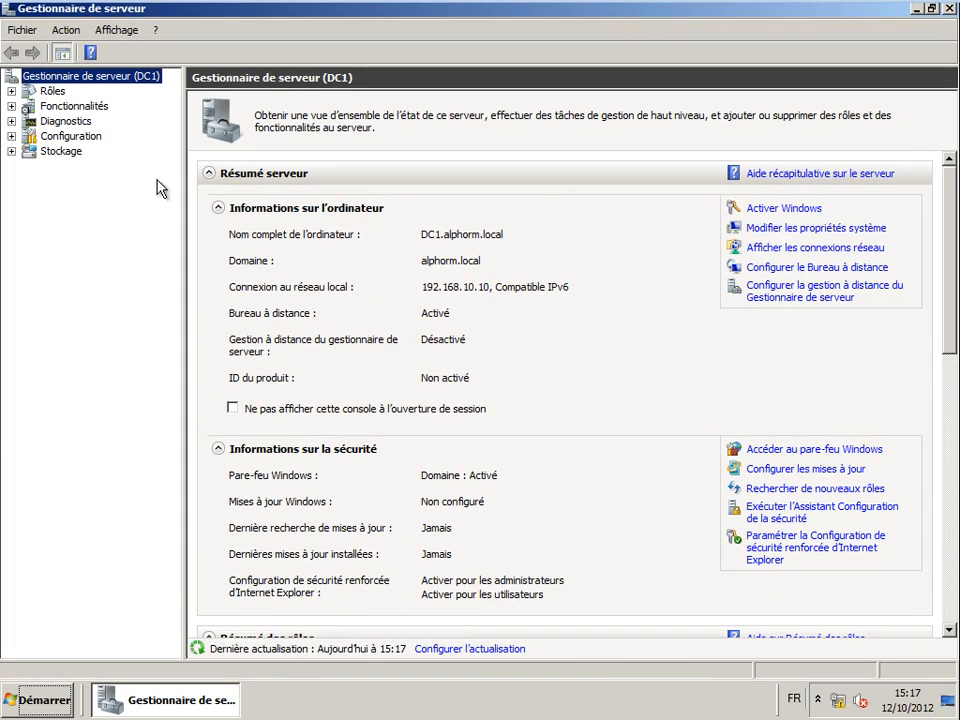
left_click(11, 92)
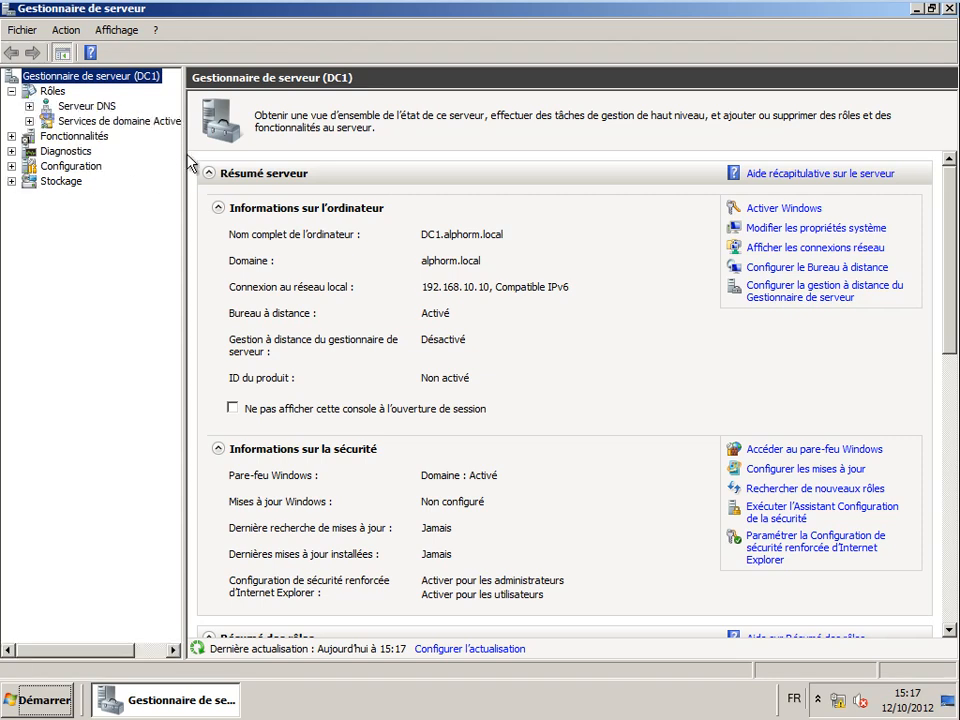
left_click_drag(184, 153, 237, 154)
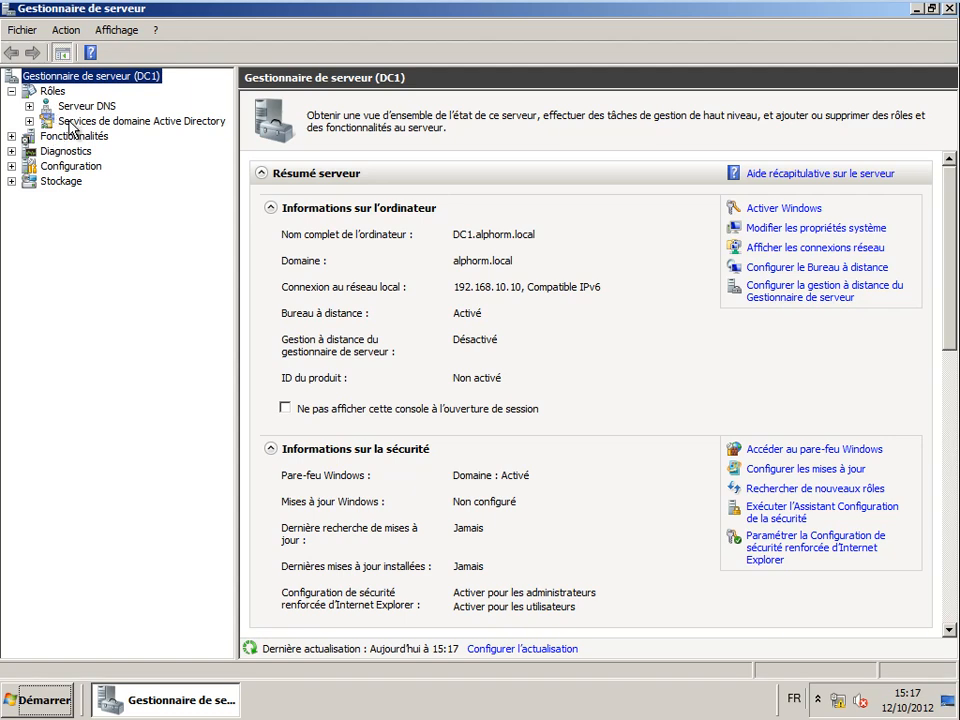
left_click(29, 121)
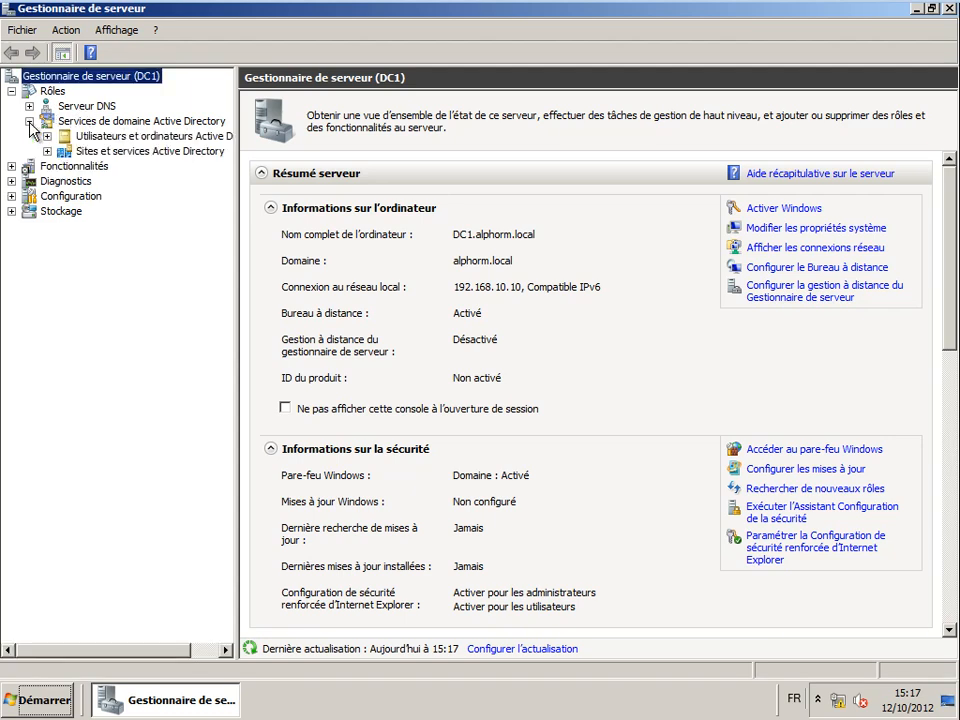
left_click(238, 157)
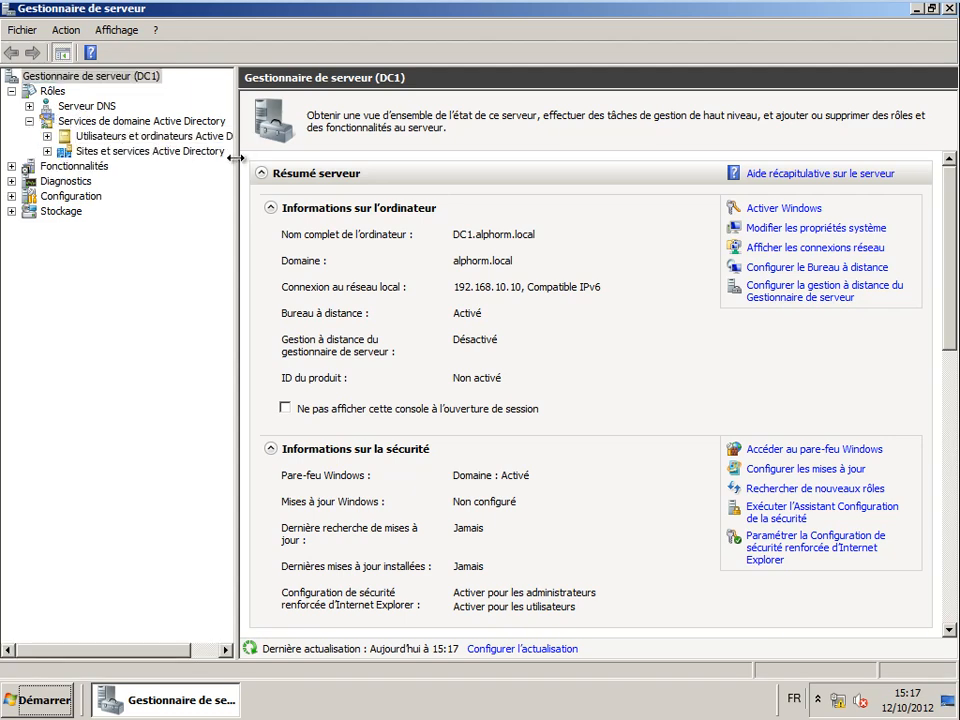
left_click_drag(236, 156, 285, 156)
left_click(30, 106)
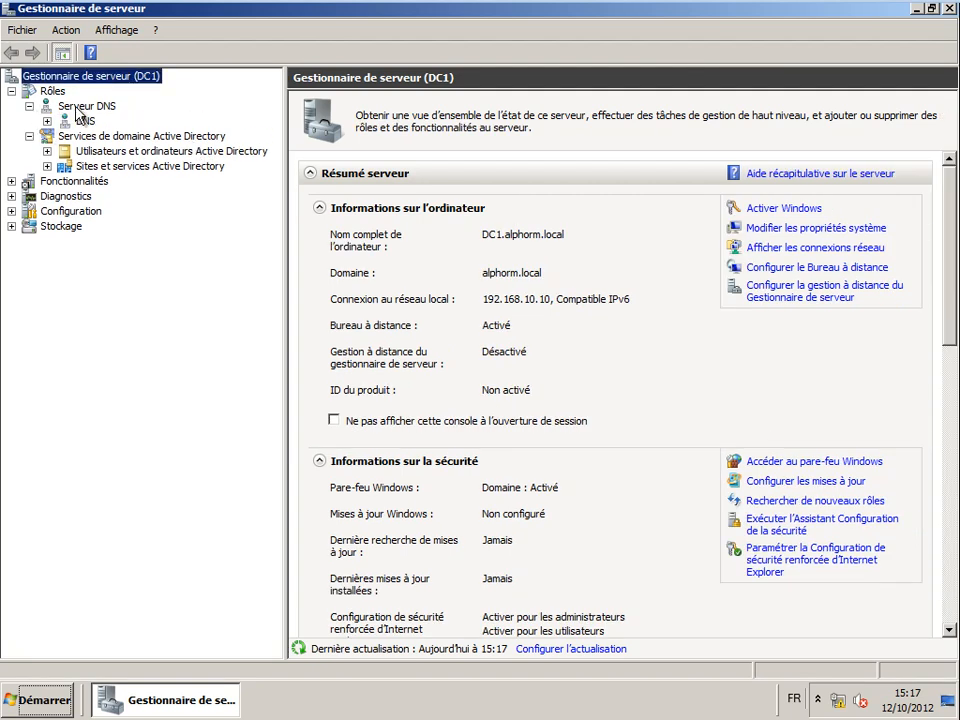
left_click(47, 121)
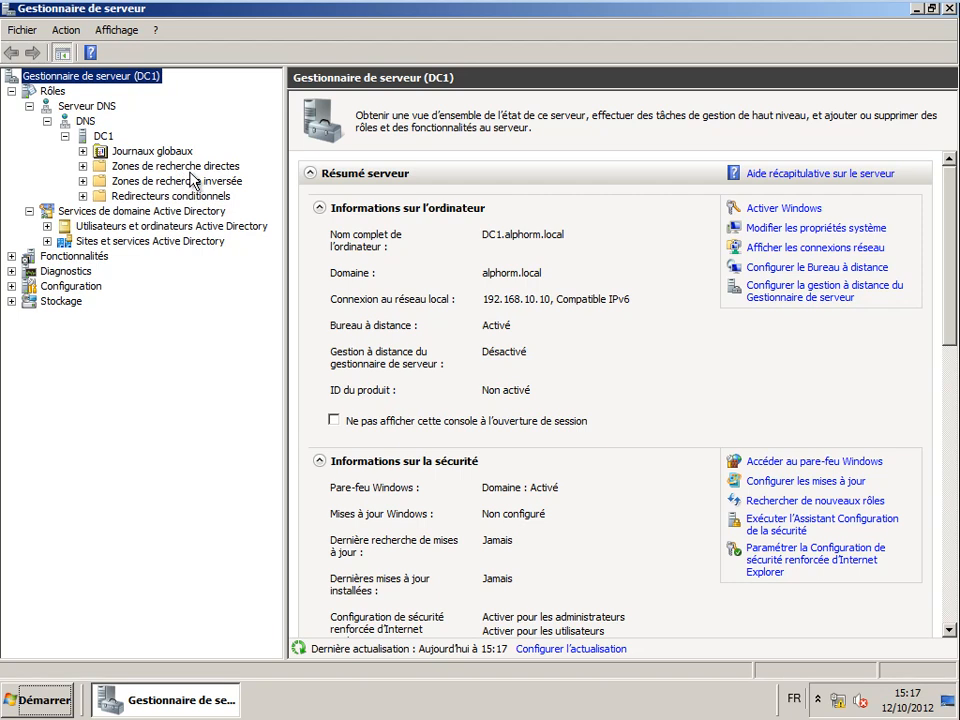
left_click(128, 166)
left_click(82, 167)
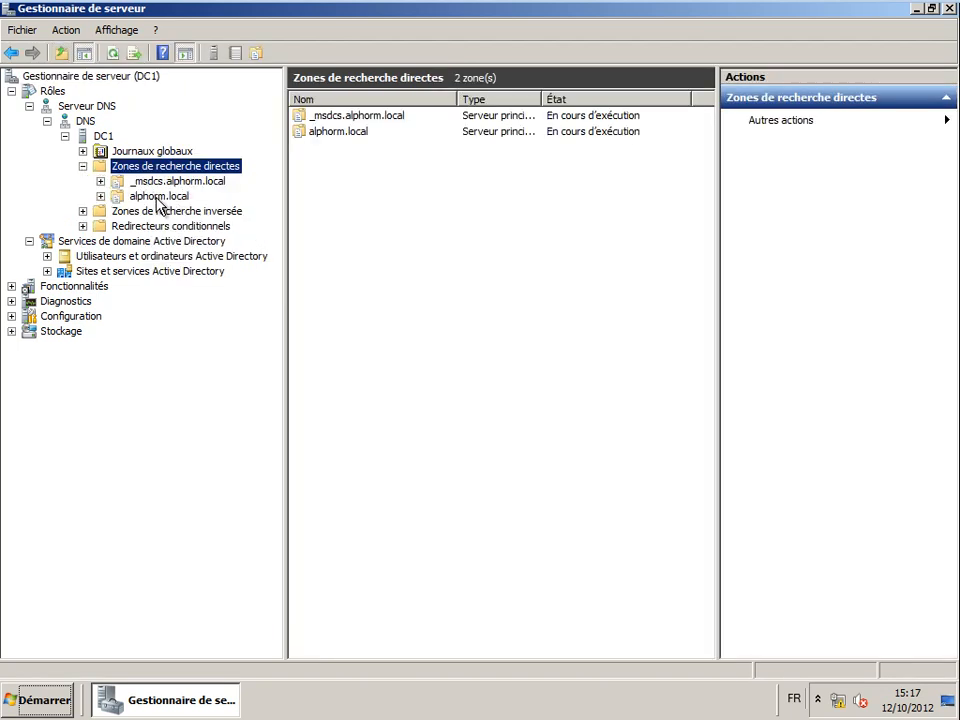
- View the alphorm.local zone records, then expand Utilisateurs et ordinateurs Active Directory > alphorm.local
left_click(140, 197)
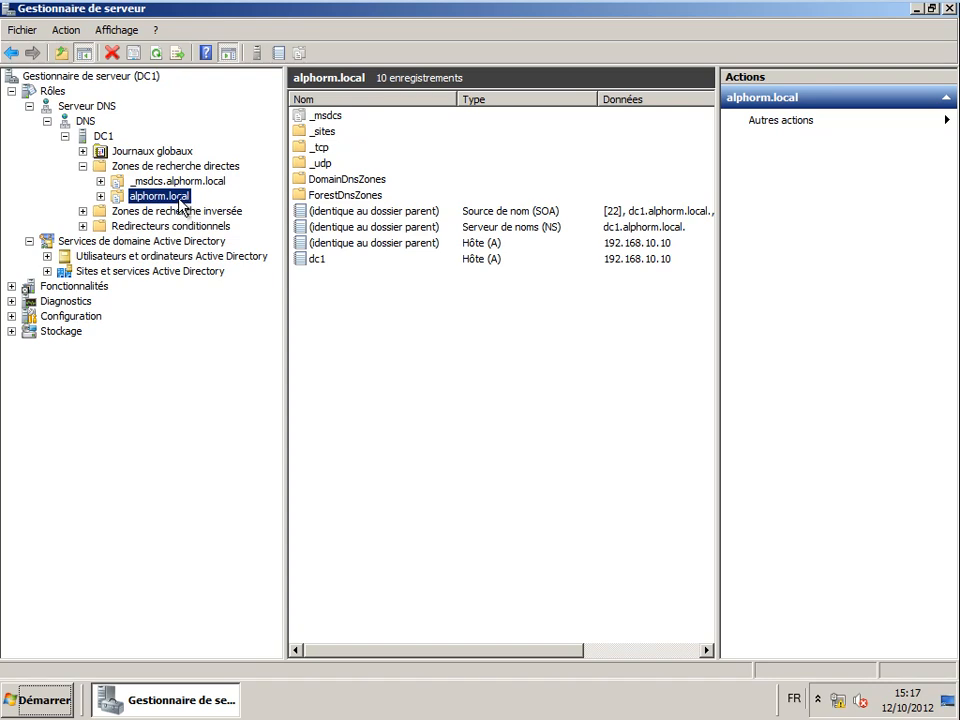
left_click(47, 257)
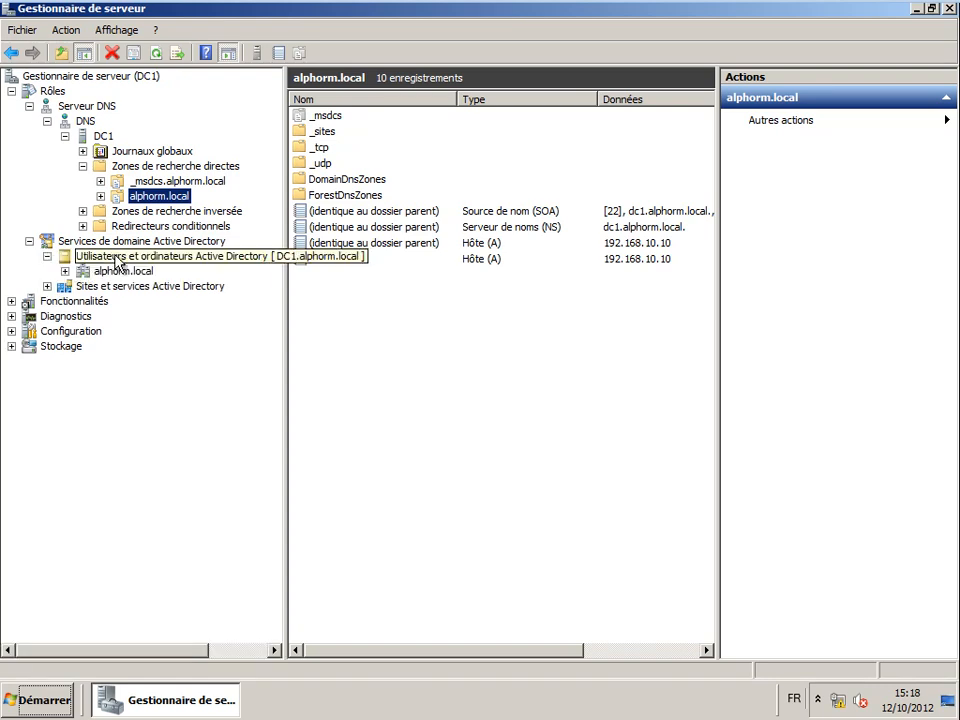
left_click(64, 271)
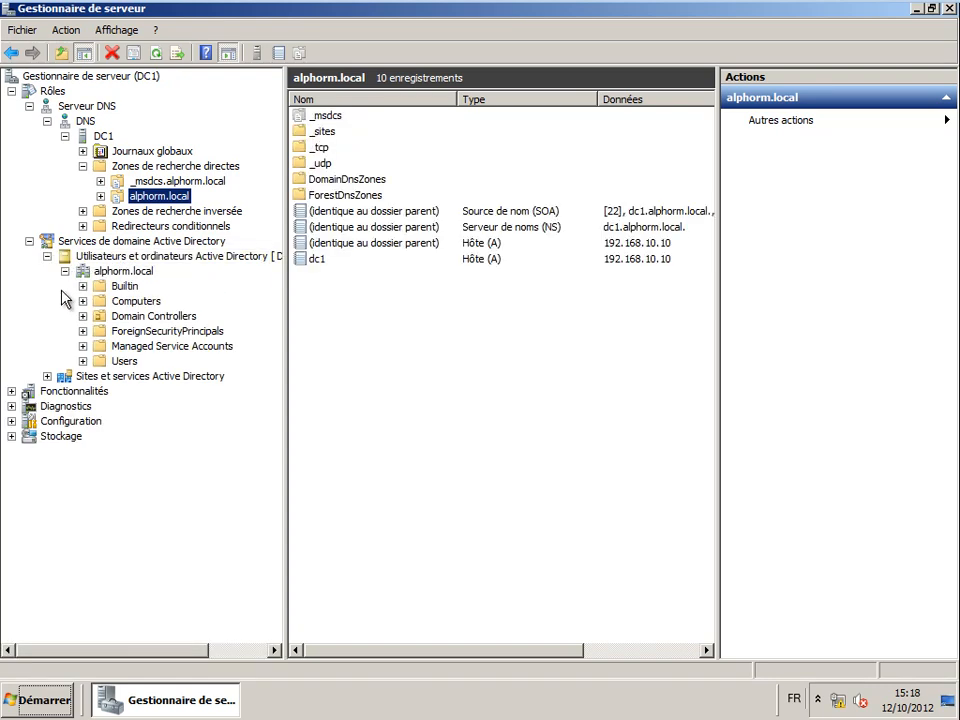
left_click(133, 257)
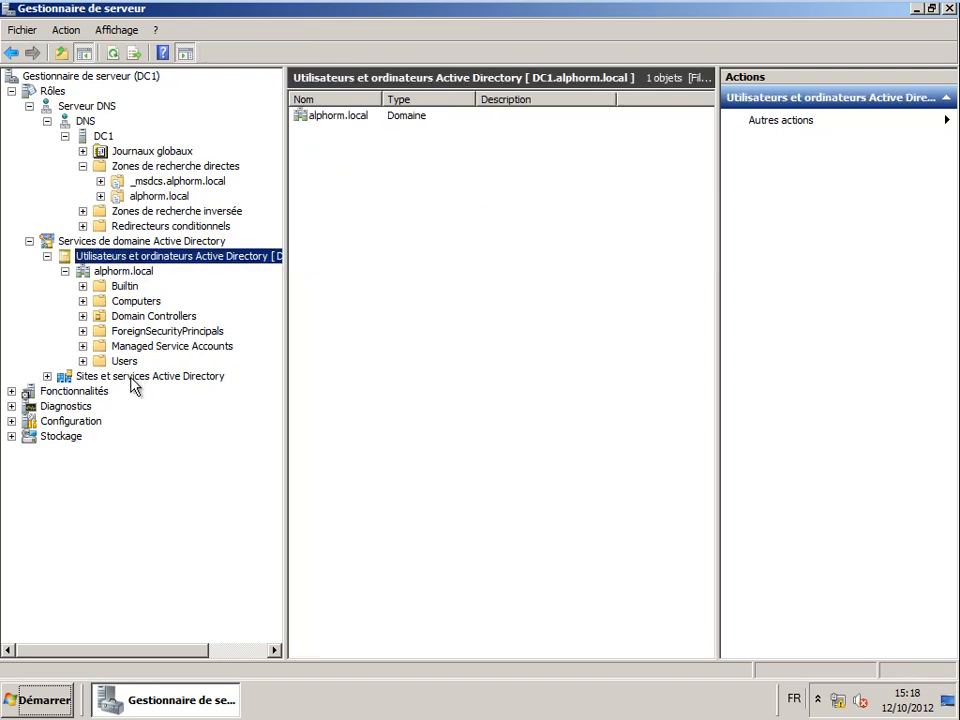
- Rename Default-First-Site-Name to Paris under Sites et services Active Directory > Sites
left_click(46, 377)
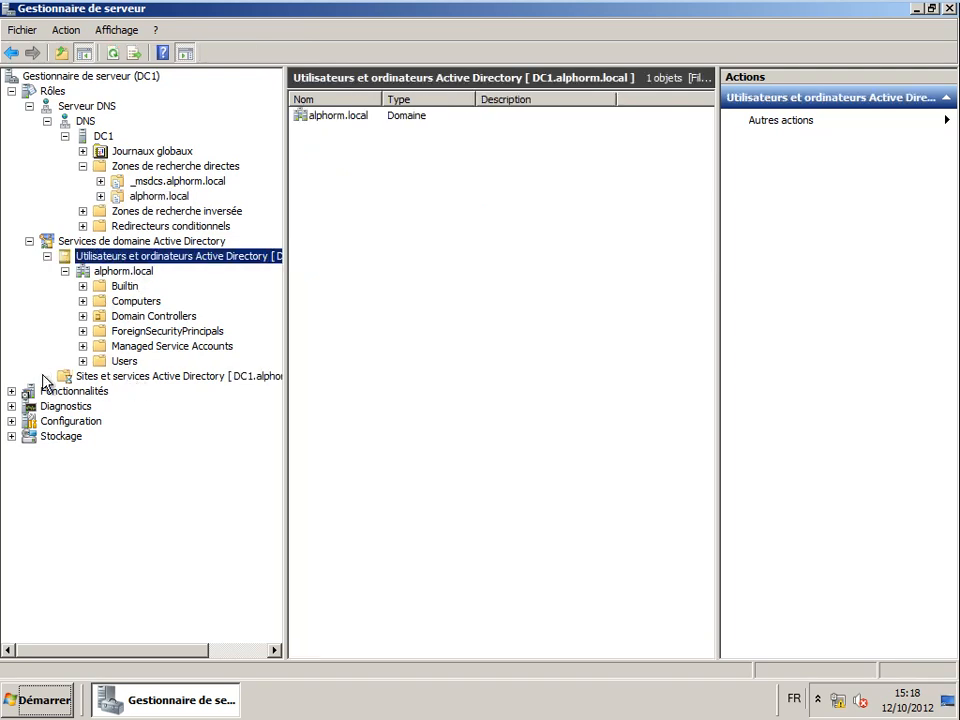
left_click(64, 391)
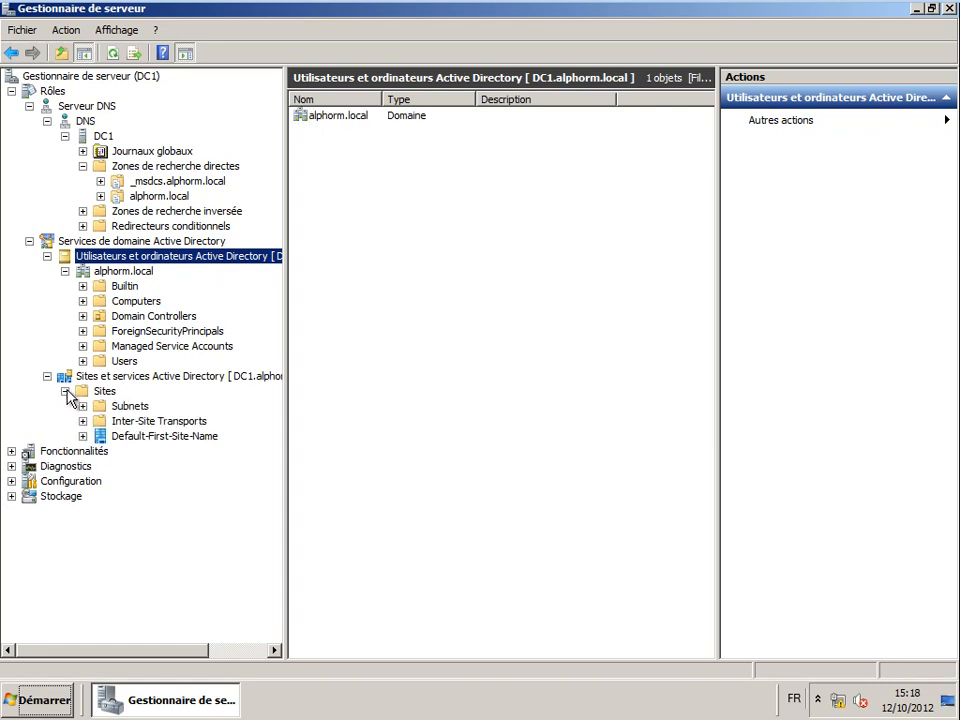
left_click(130, 440)
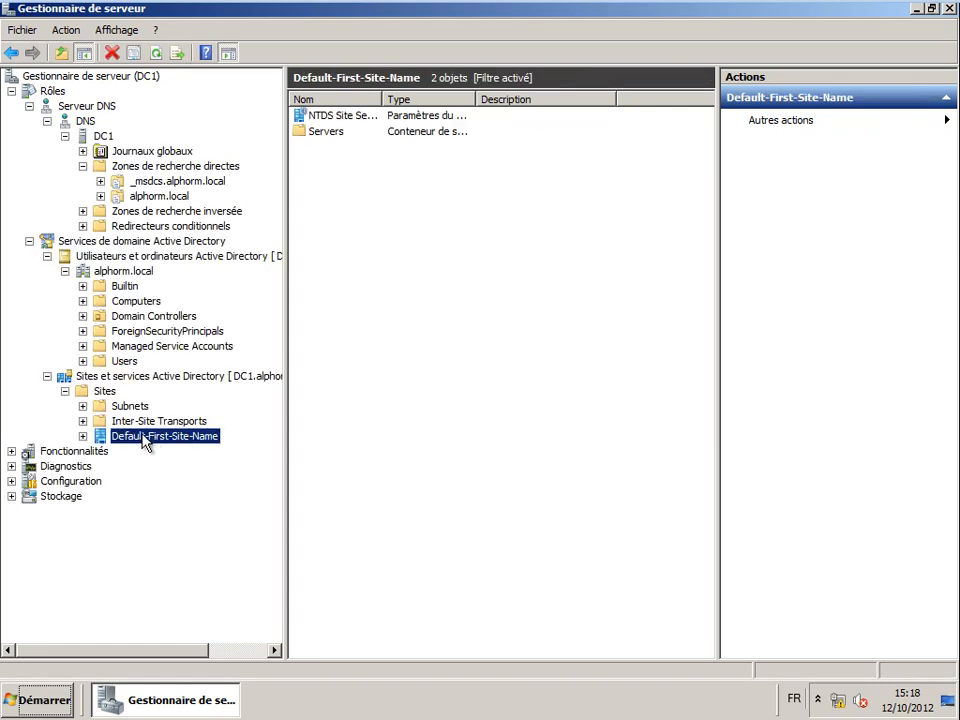
left_click(176, 444)
type("Paris")
key("Return")
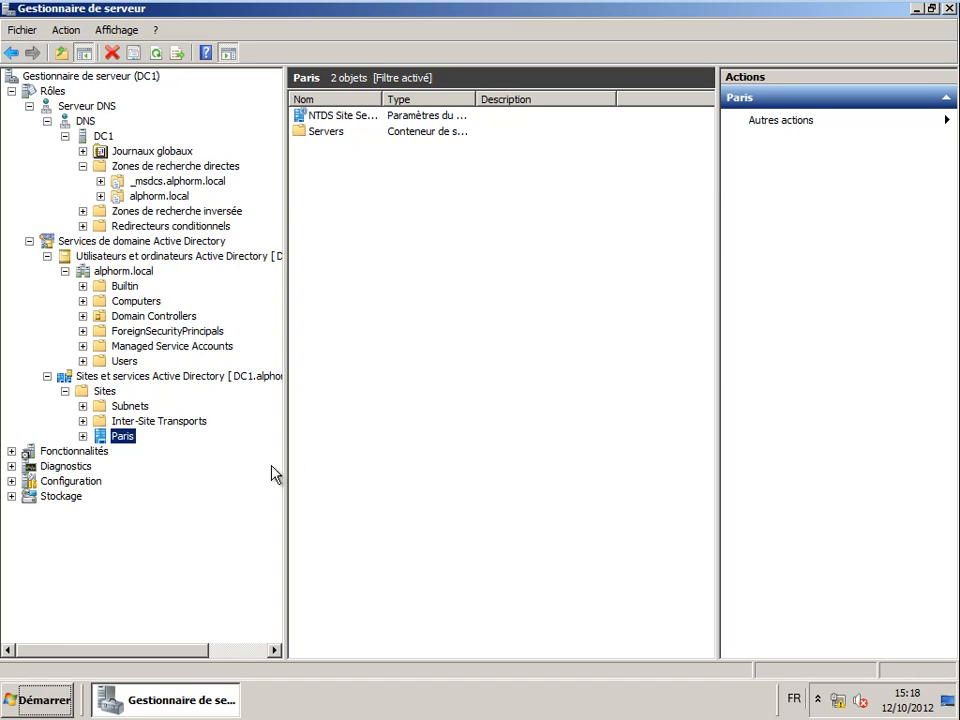
- Inspect the Paris site's contents, widen the tree, and hide the Action pane
left_click(356, 453)
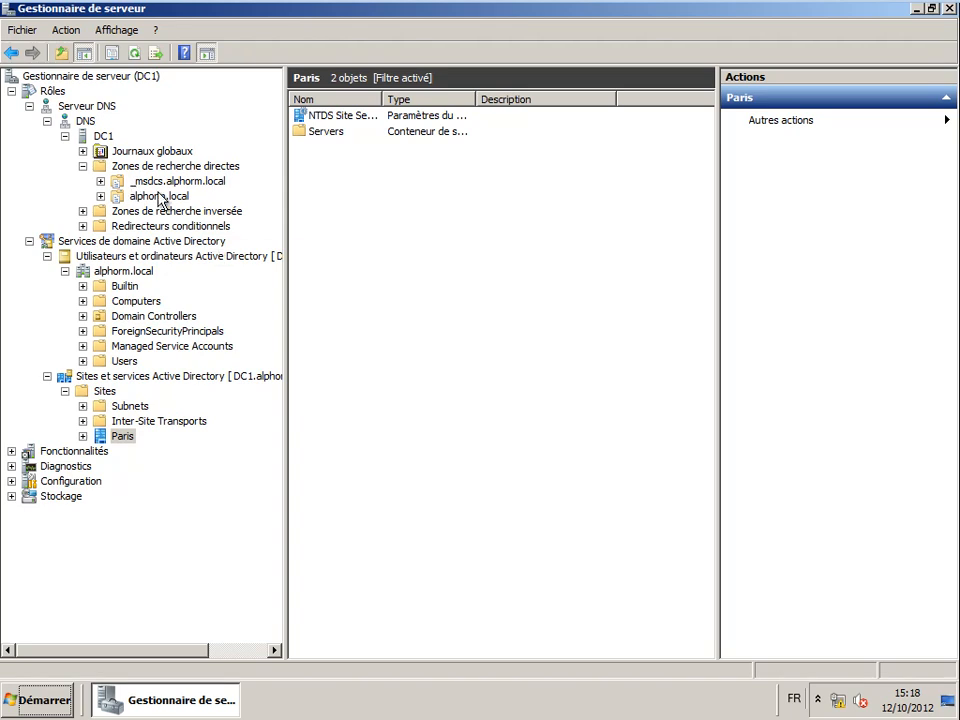
left_click(167, 484)
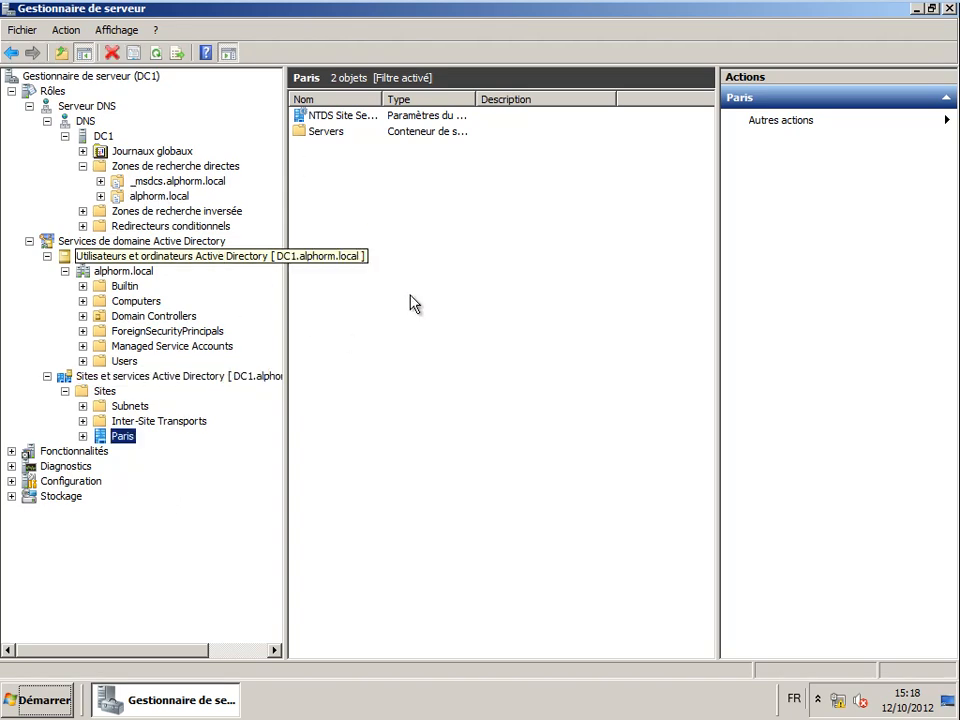
left_click_drag(286, 204, 370, 199)
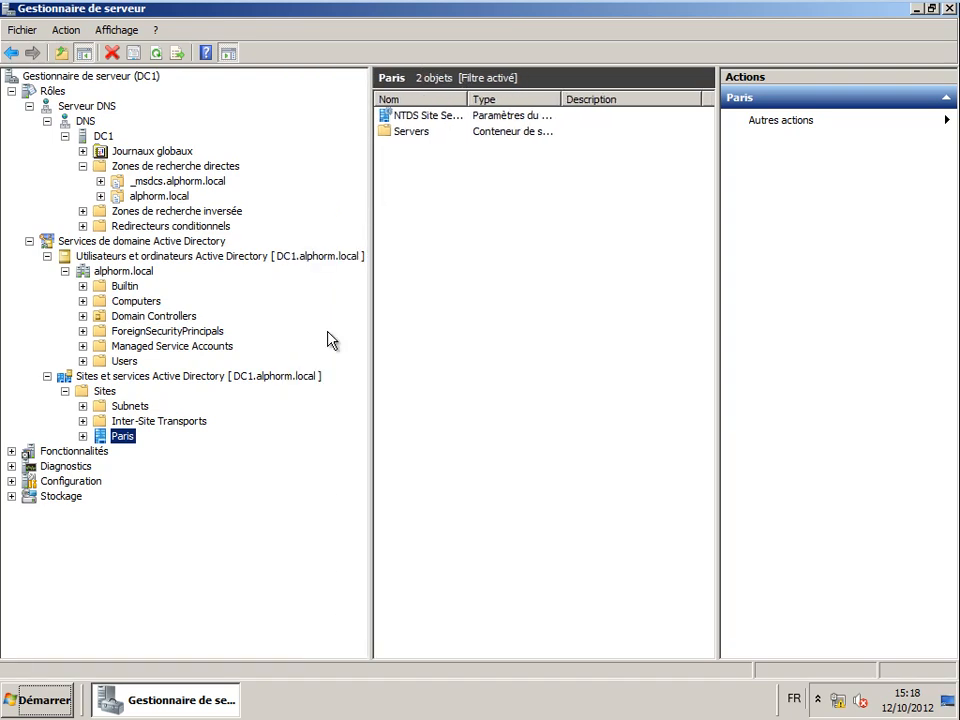
left_click(230, 55)
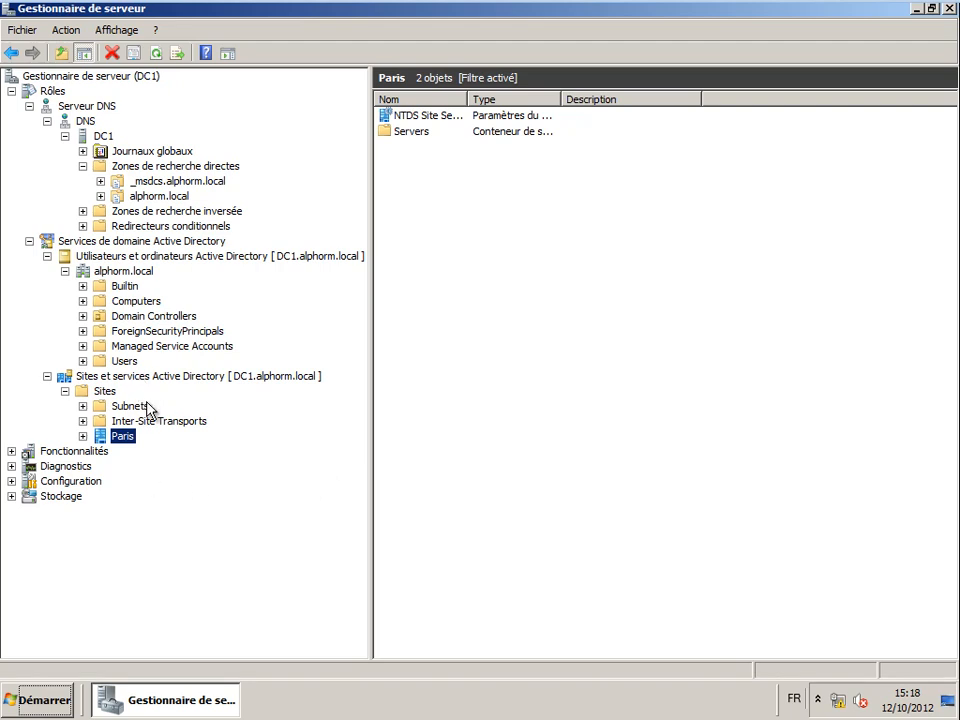
left_click(165, 700)
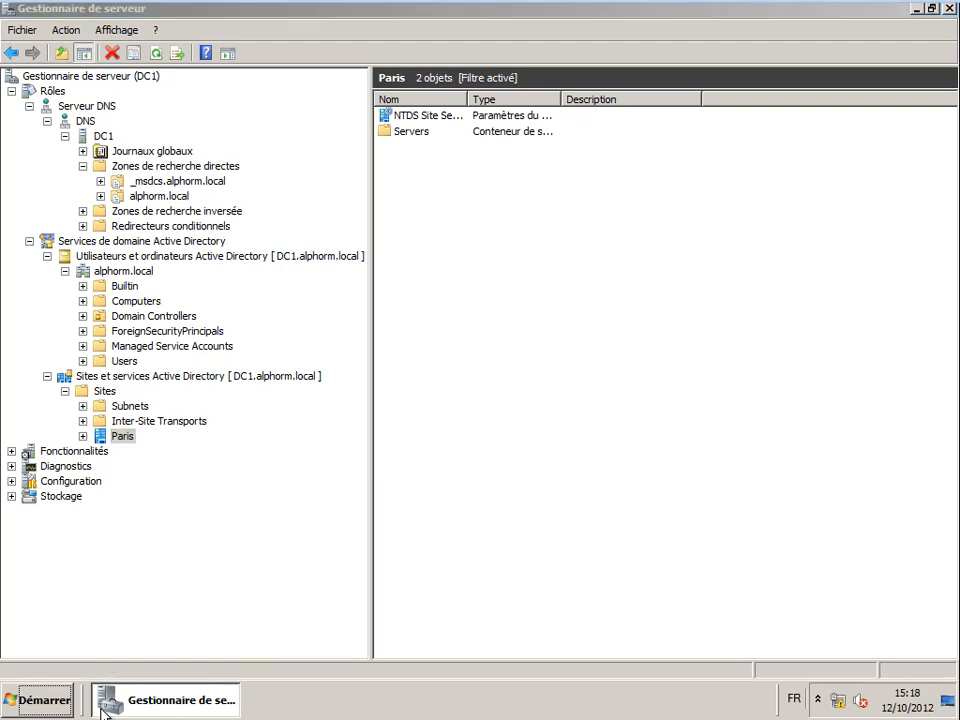
left_click(38, 700)
- Launch the standalone Users and Computers console maximized, and browse alphorm.local's Computers and Users containers
mouse_move(312, 548)
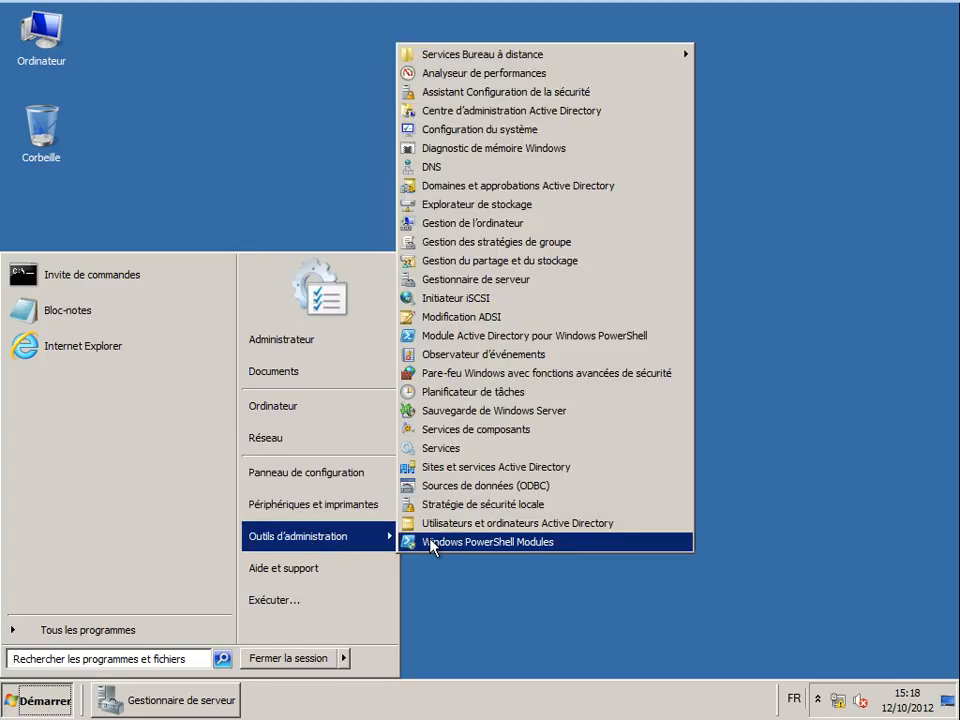
left_click(455, 525)
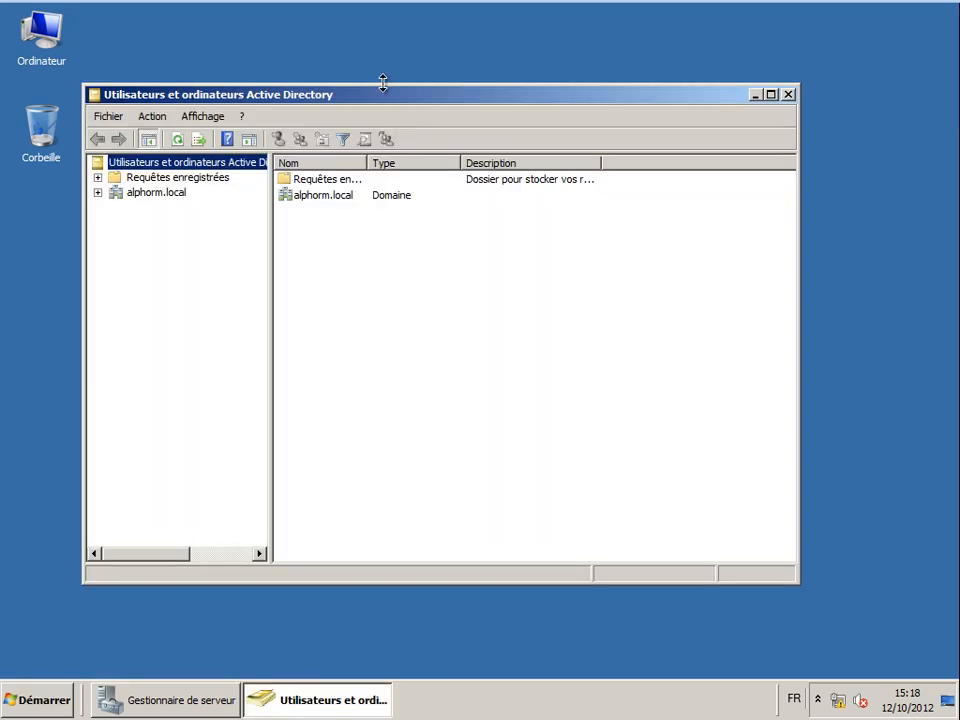
double_click(388, 96)
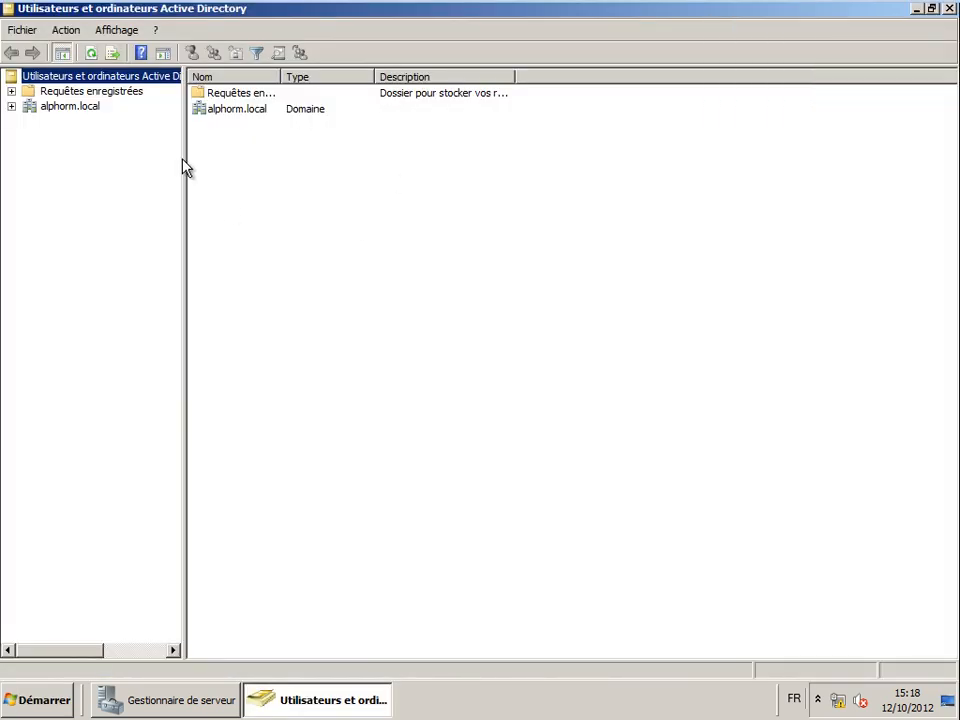
left_click_drag(183, 157, 214, 155)
left_click(11, 106)
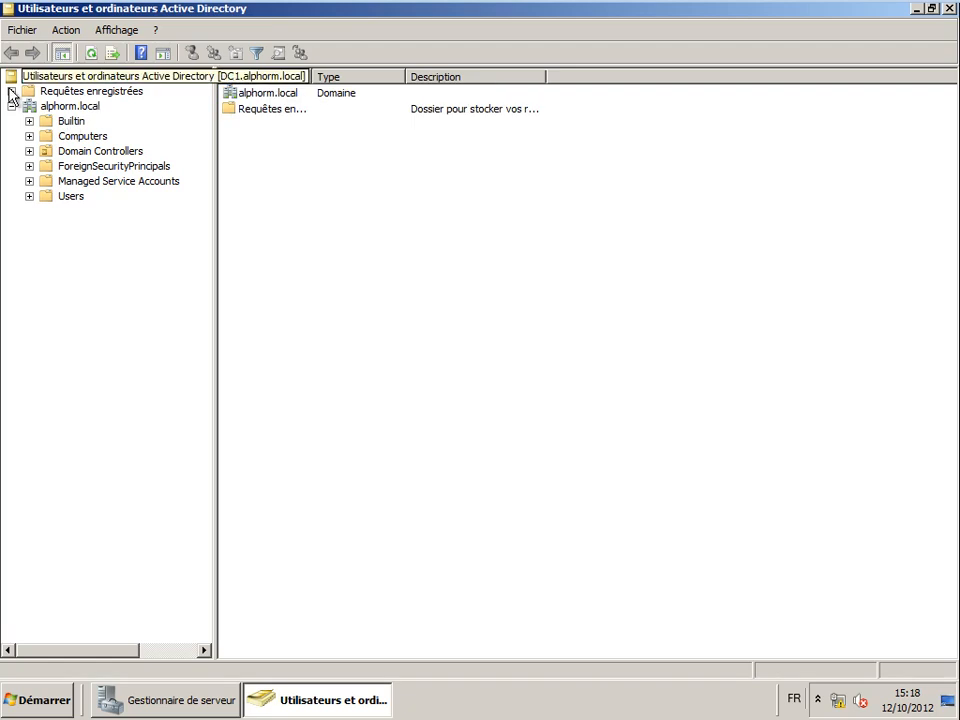
left_click(70, 110)
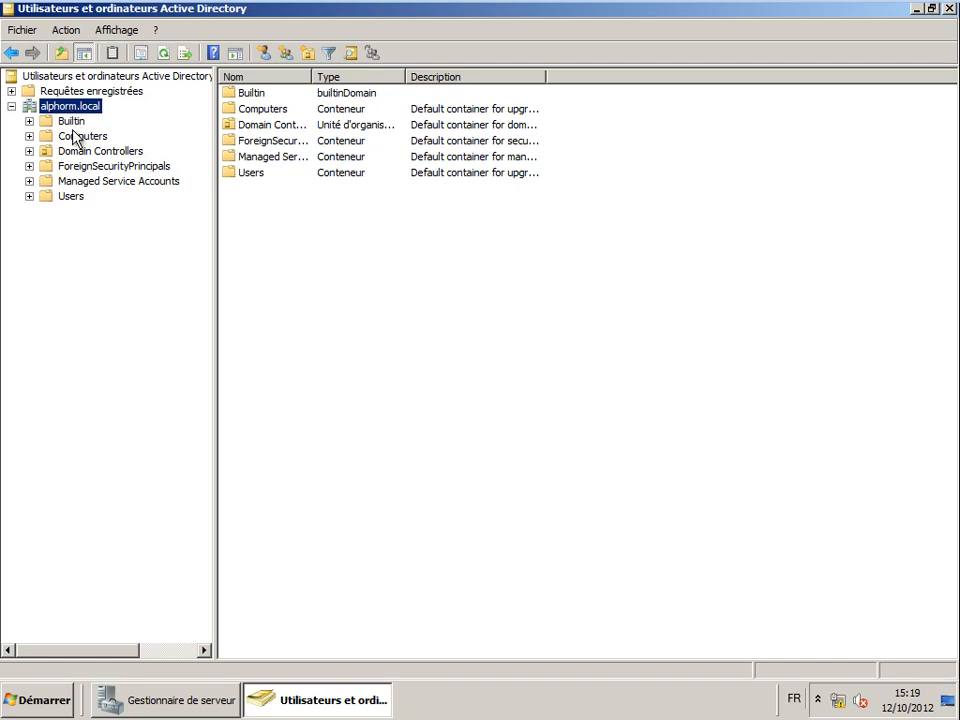
left_click(74, 136)
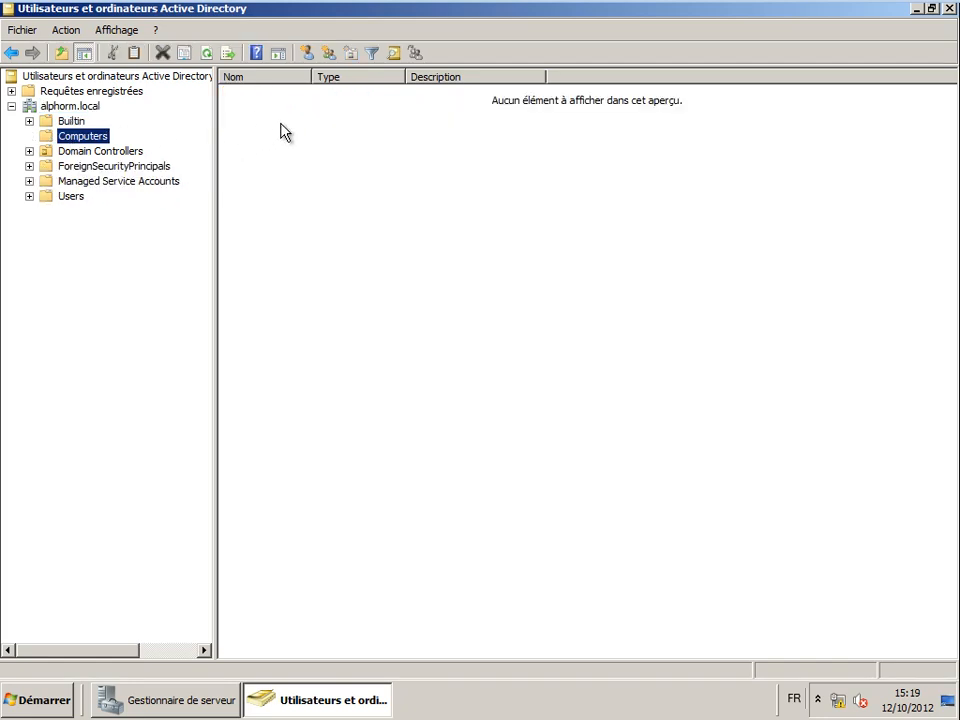
left_click(61, 186)
left_click(61, 192)
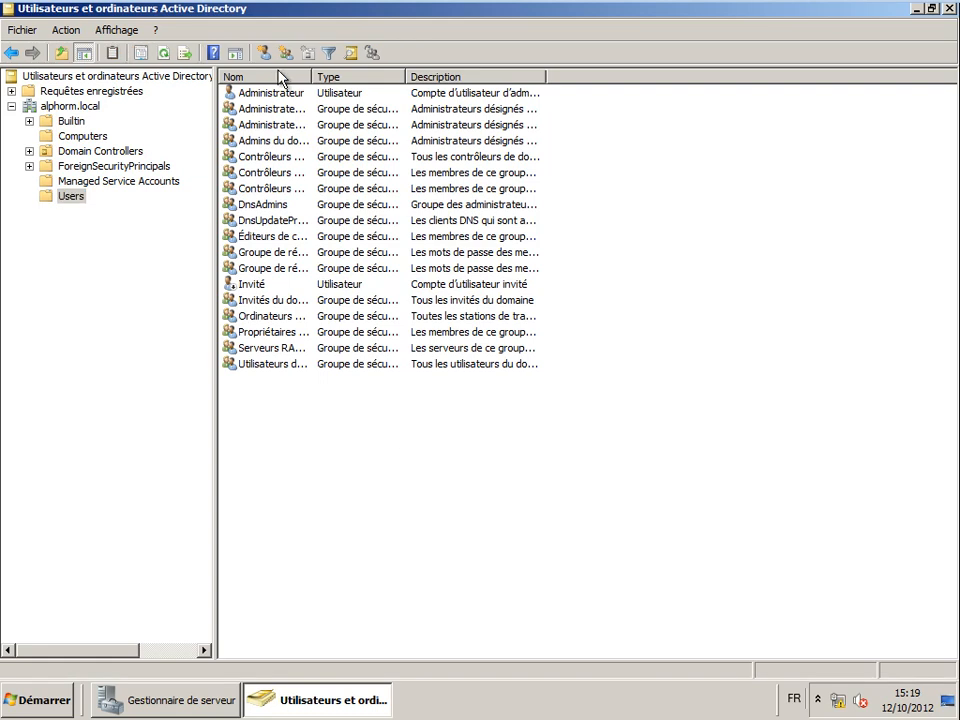
- Create the Utilisateurs organizational unit under the alphorm.local domain
double_click(311, 77)
right_click(94, 112)
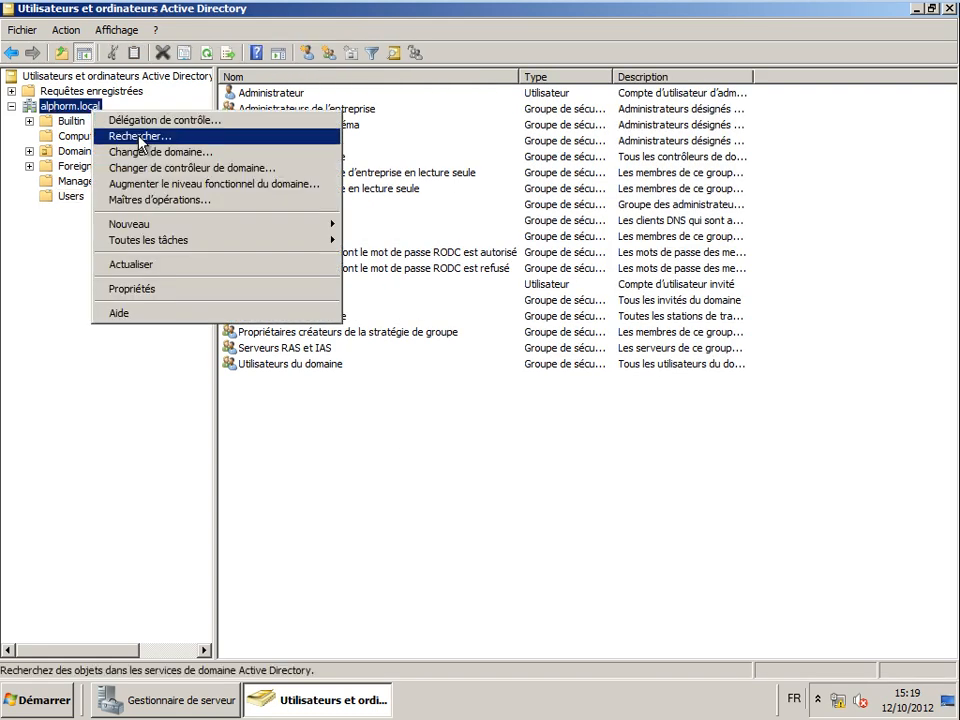
mouse_move(180, 233)
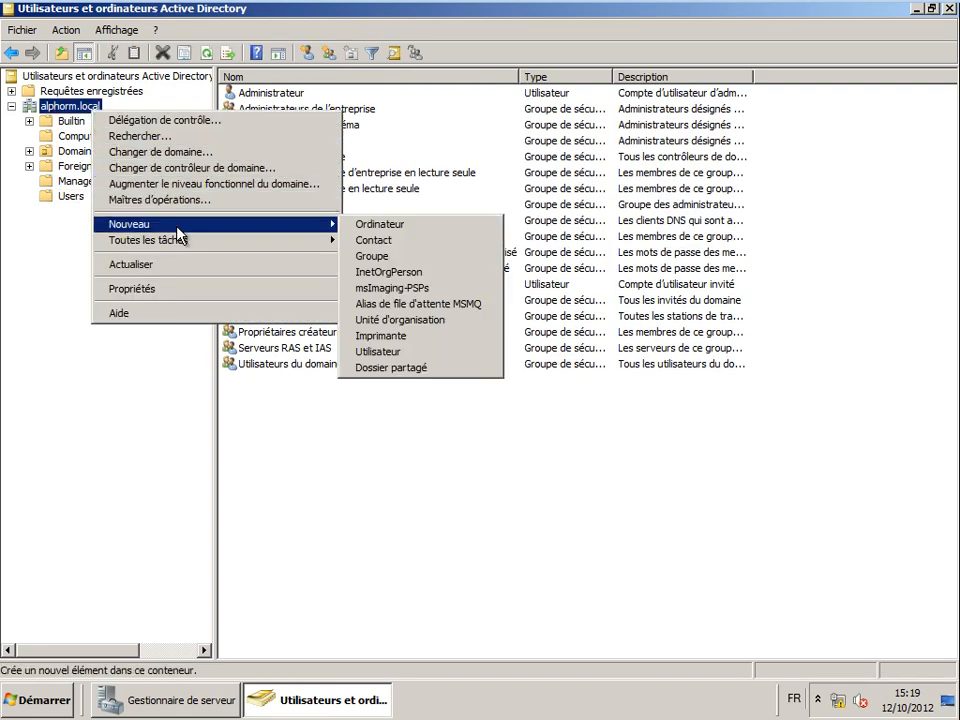
right_click(62, 97)
right_click(50, 110)
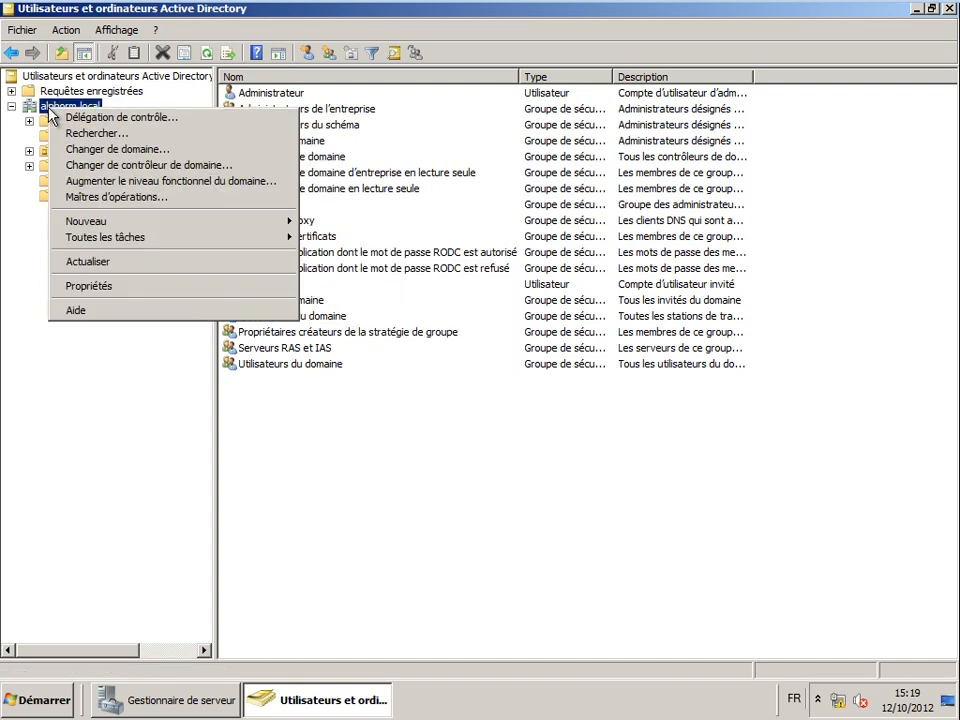
mouse_move(163, 221)
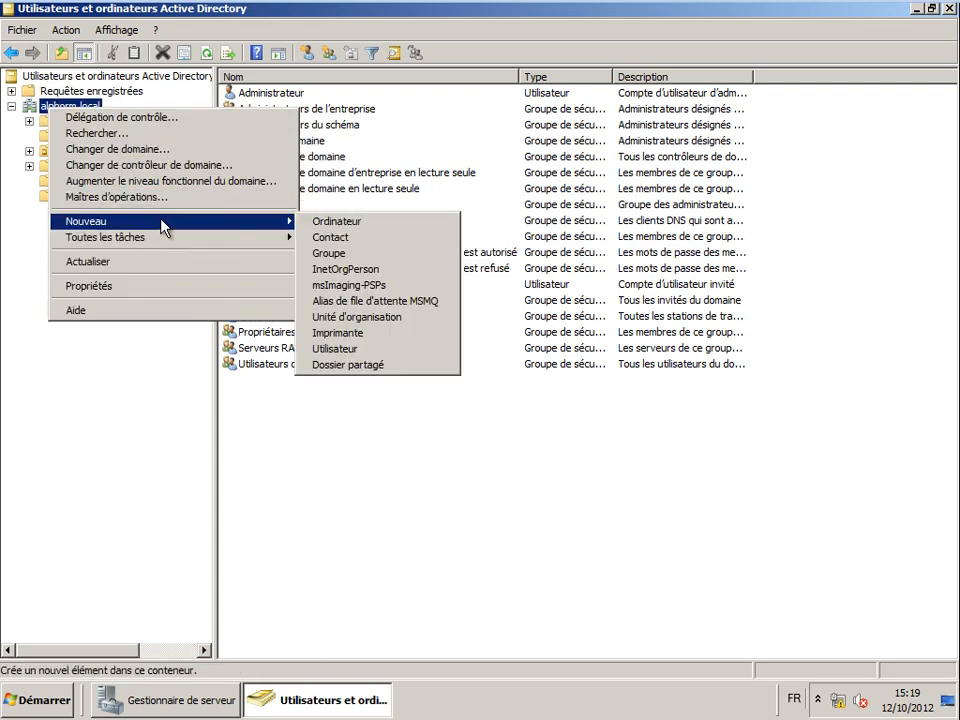
left_click(407, 320)
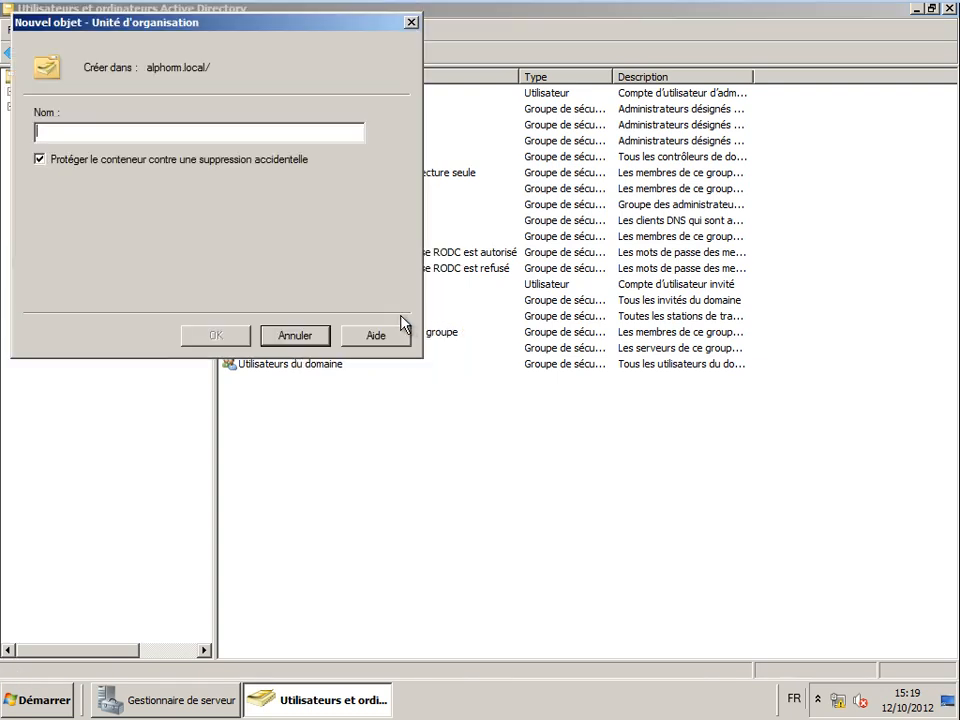
type("C")
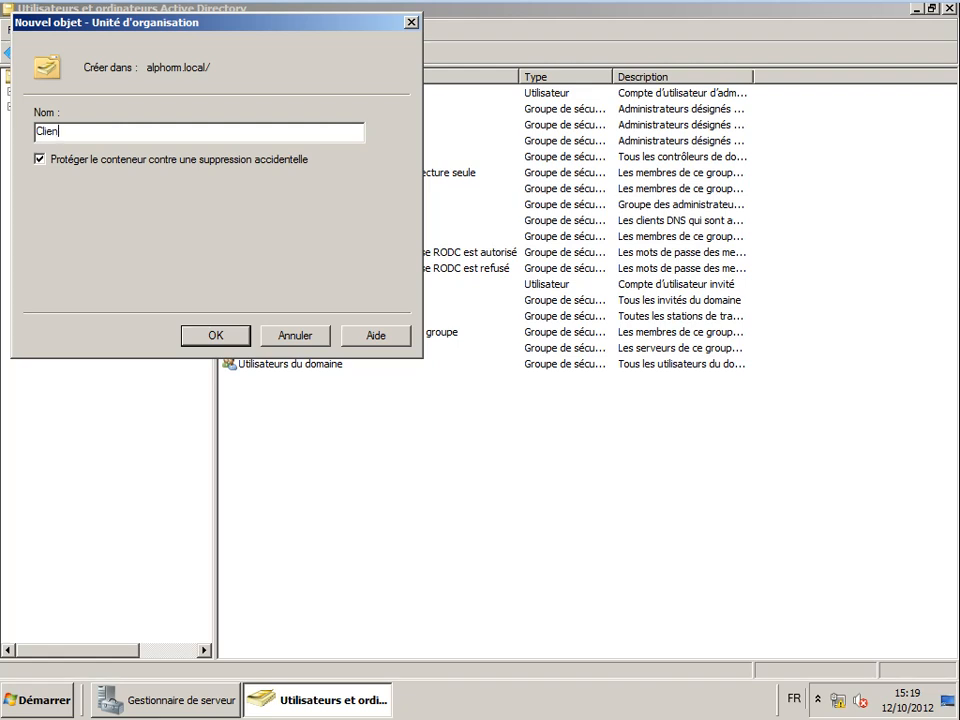
key("BackSpace")
type("Utilisateurs")
key("Return")
- Add the Administrateurs and Groupes organizational units under alphorm.local
right_click(68, 108)
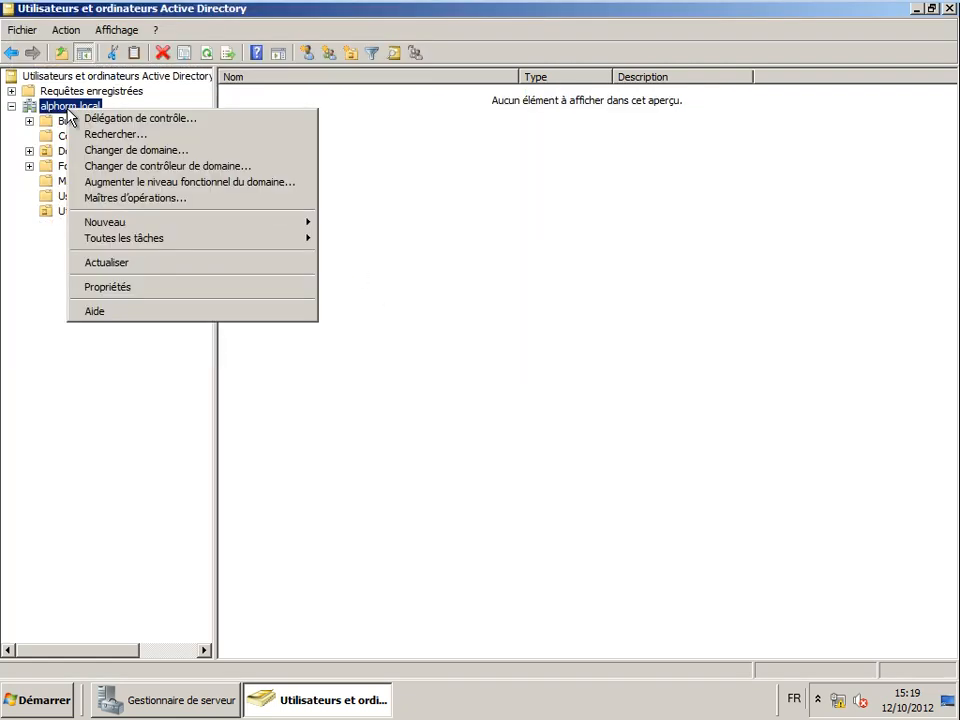
mouse_move(133, 221)
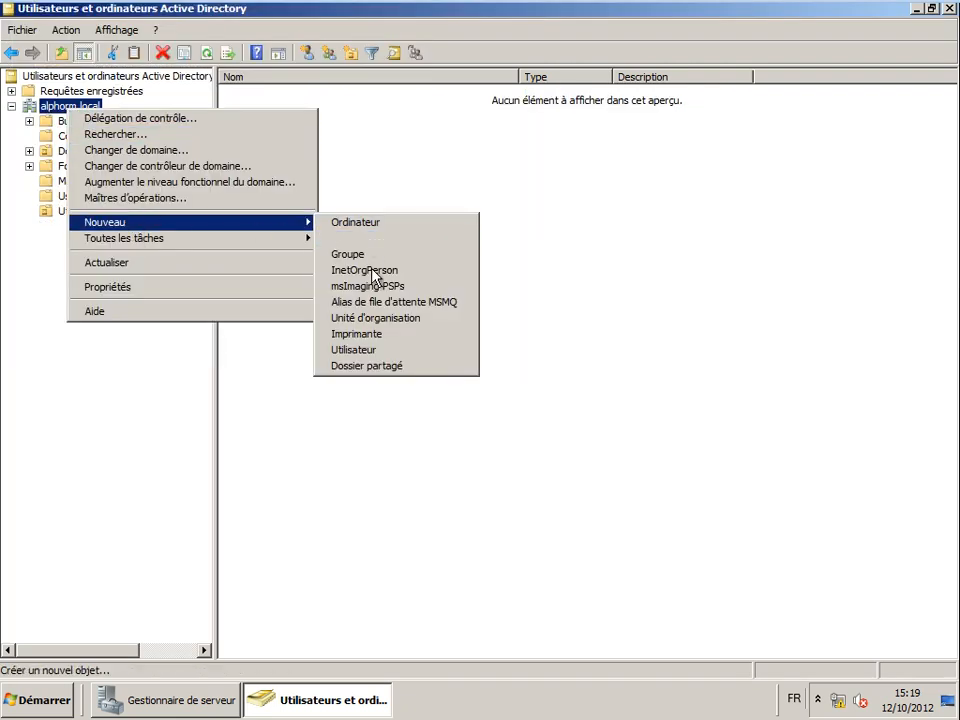
left_click(370, 318)
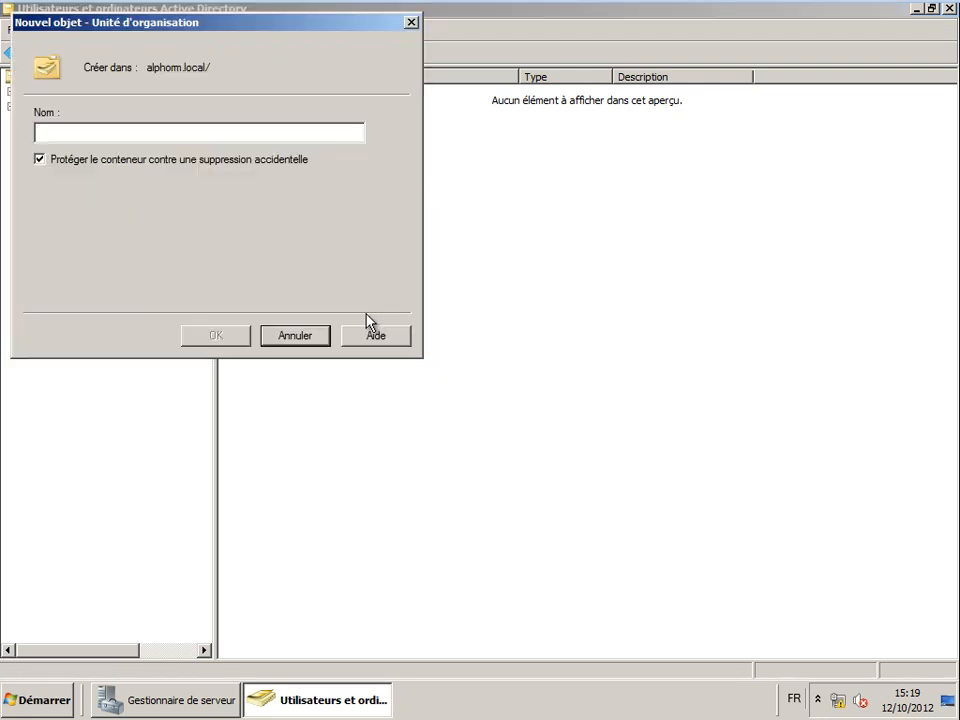
type("Administrateu")
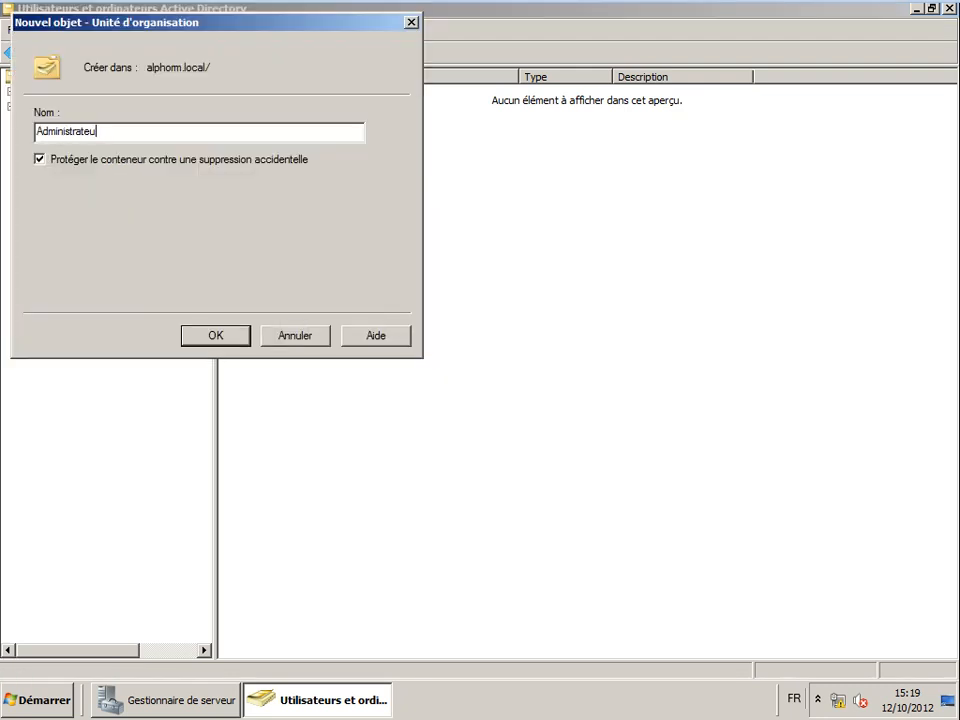
type("rs")
key("Return")
left_click(71, 108)
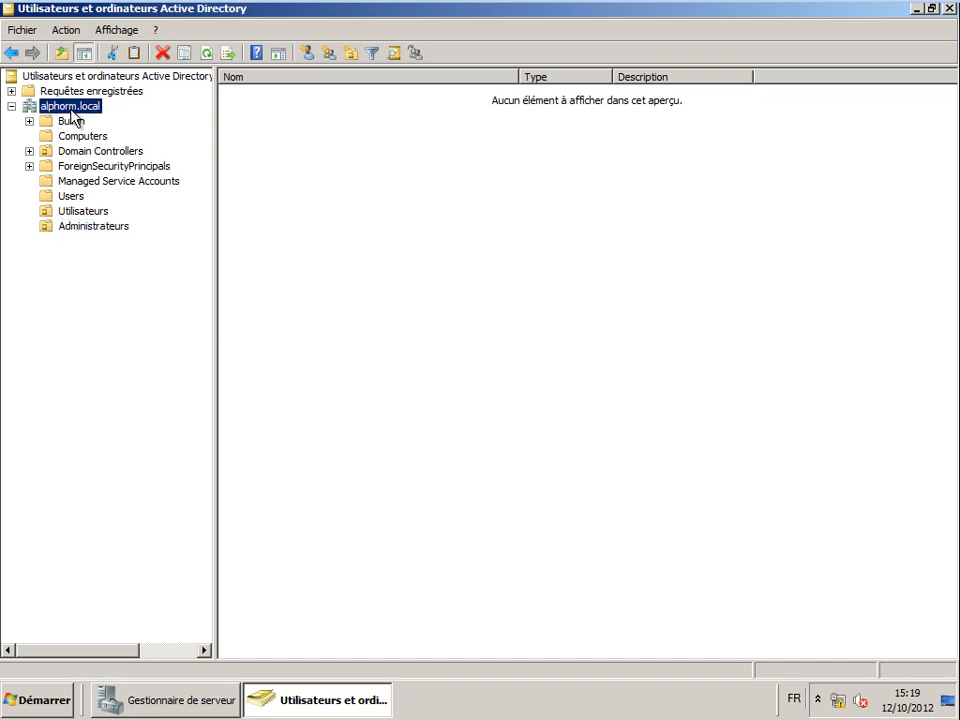
right_click(71, 110)
mouse_move(126, 224)
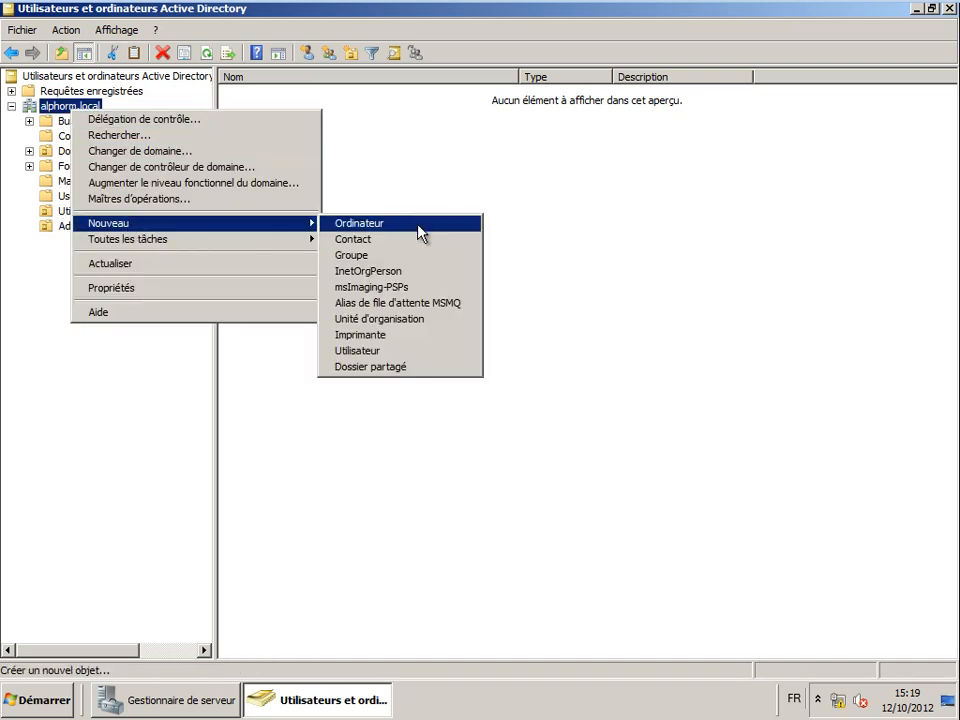
left_click(405, 319)
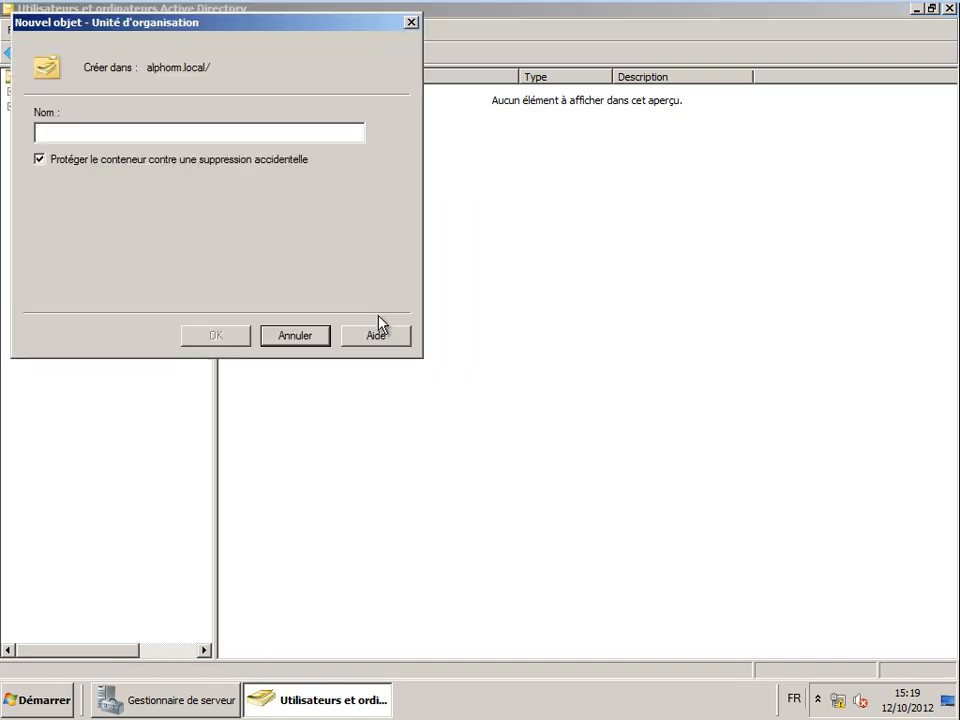
type("Grpou")
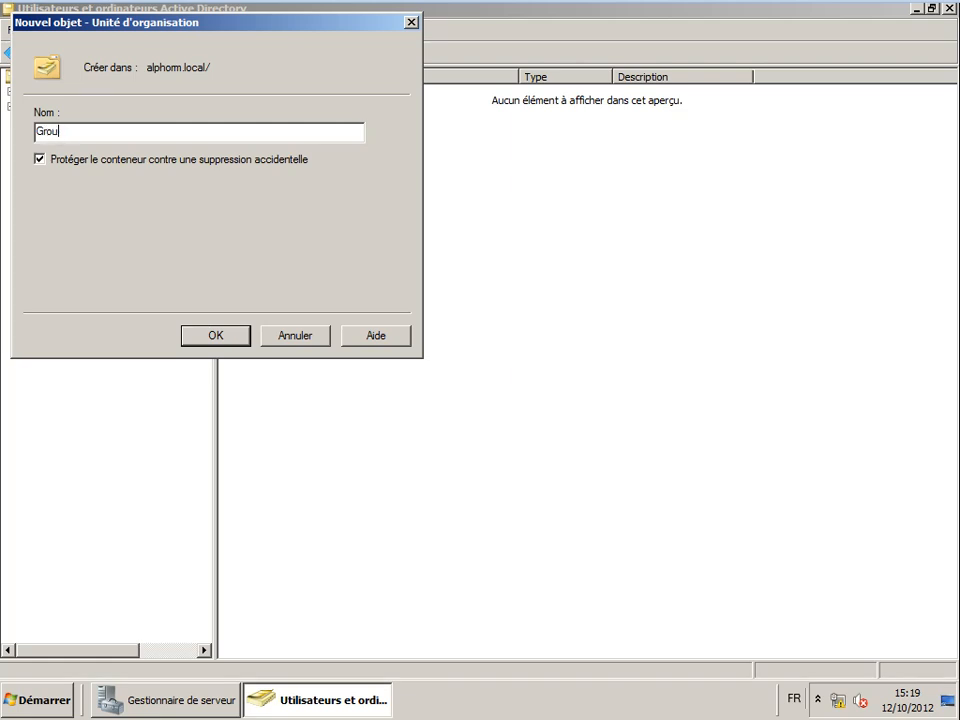
key("Return")
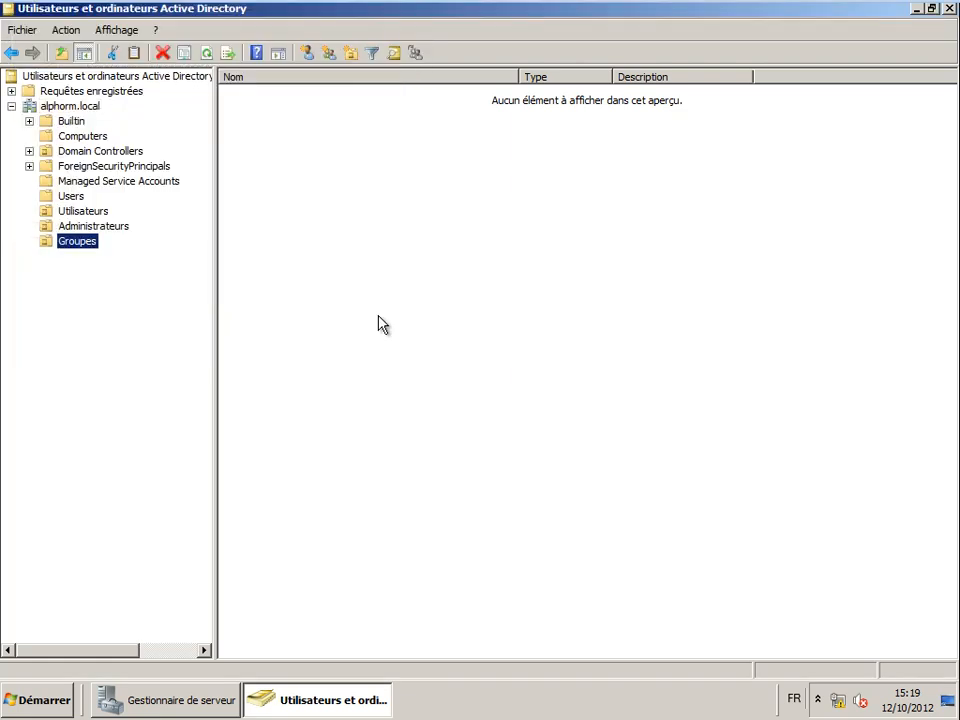
- Add the VMware organizational unit under alphorm.local
right_click(75, 110)
mouse_move(160, 223)
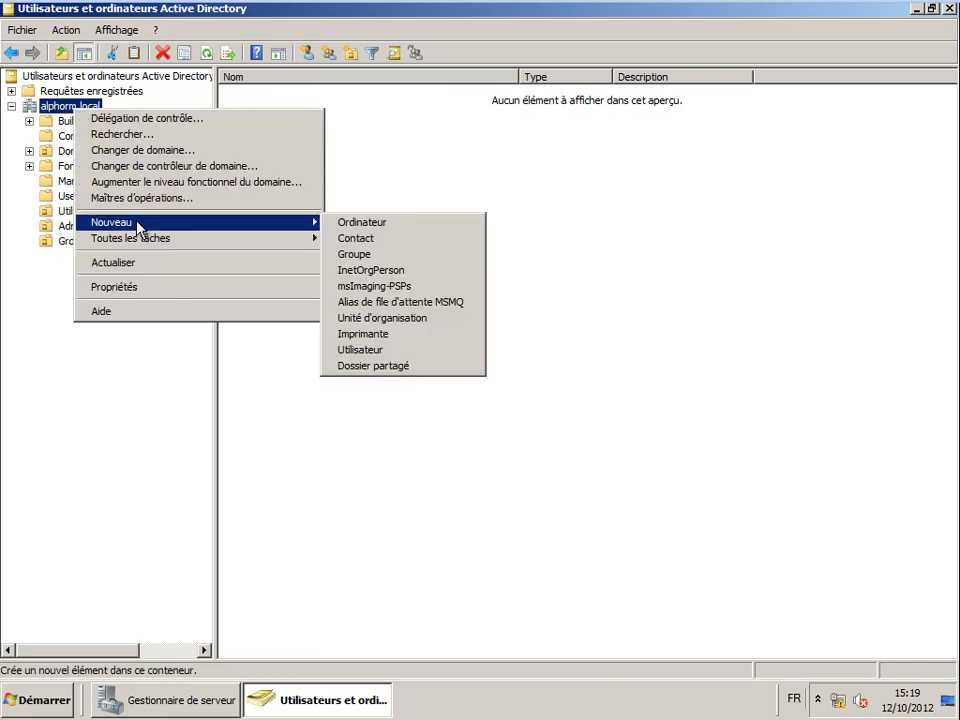
left_click(386, 320)
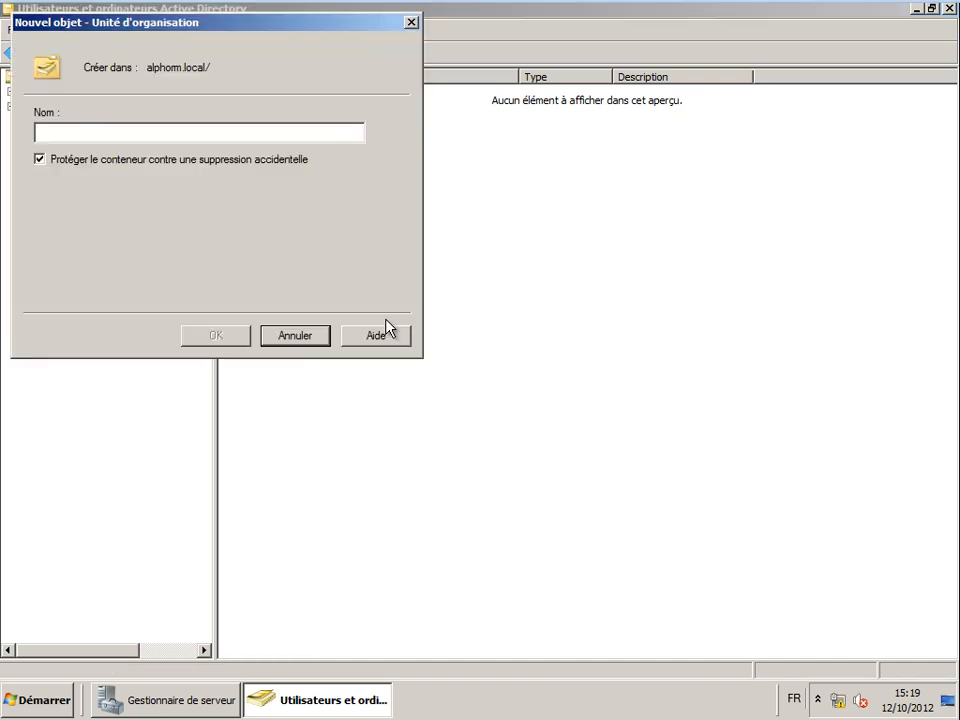
type("VMwa")
key("Return")
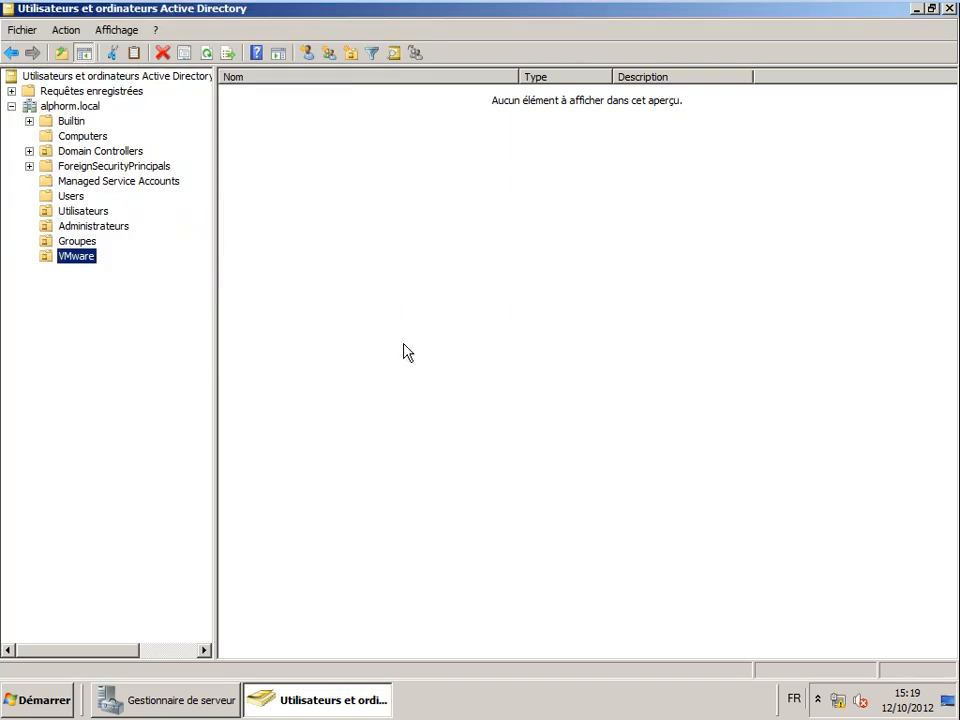
- Create a Serveurs organizational unit inside VMware
right_click(64, 260)
mouse_move(205, 327)
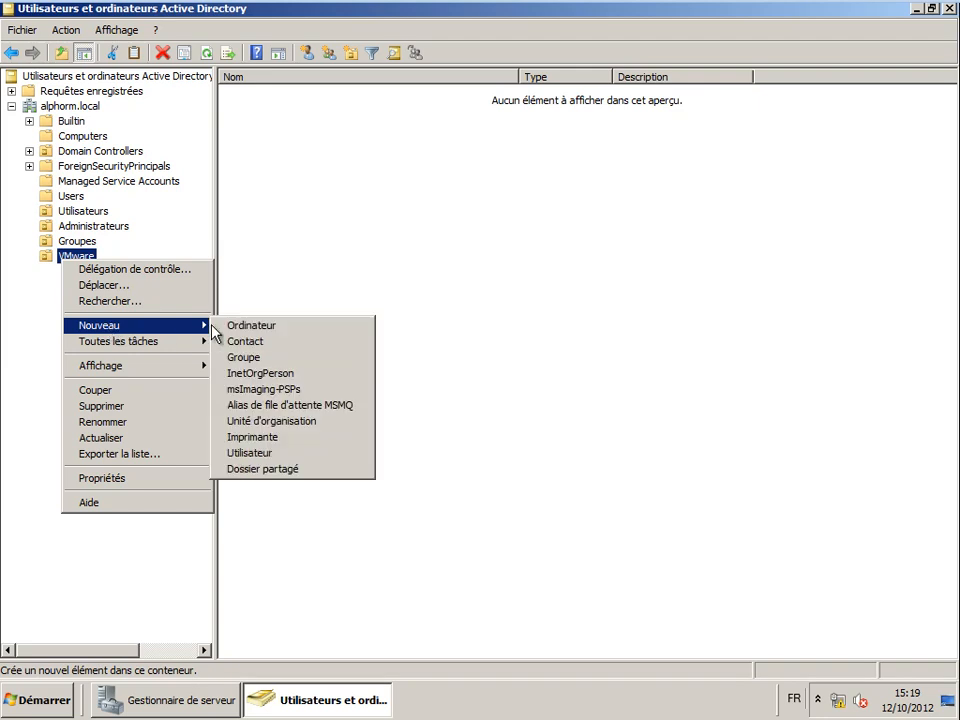
left_click(280, 421)
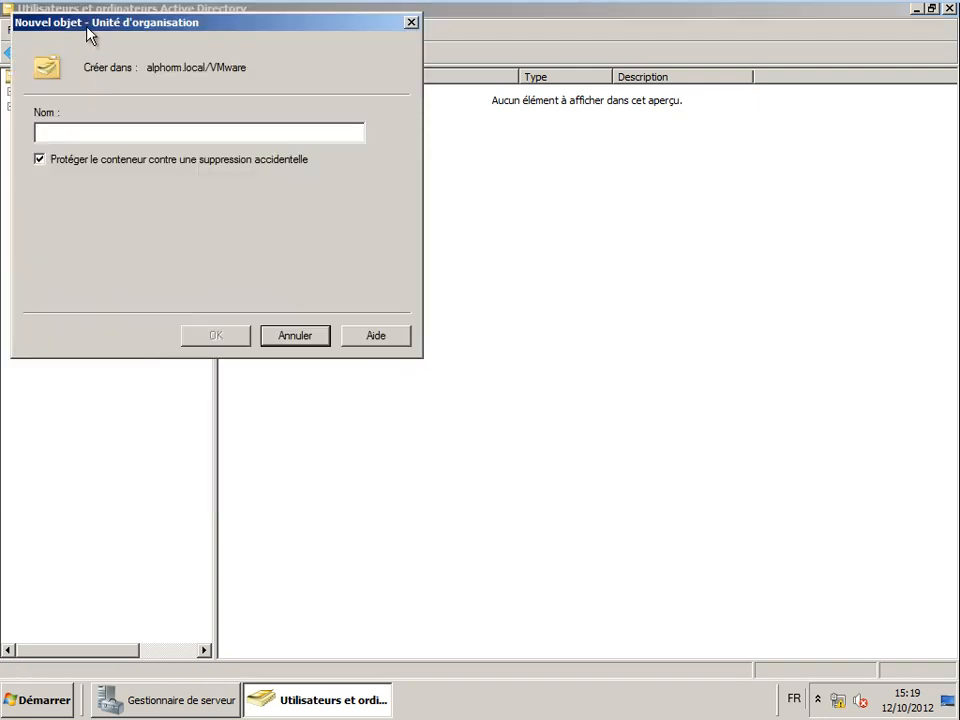
left_click_drag(86, 30, 264, 150)
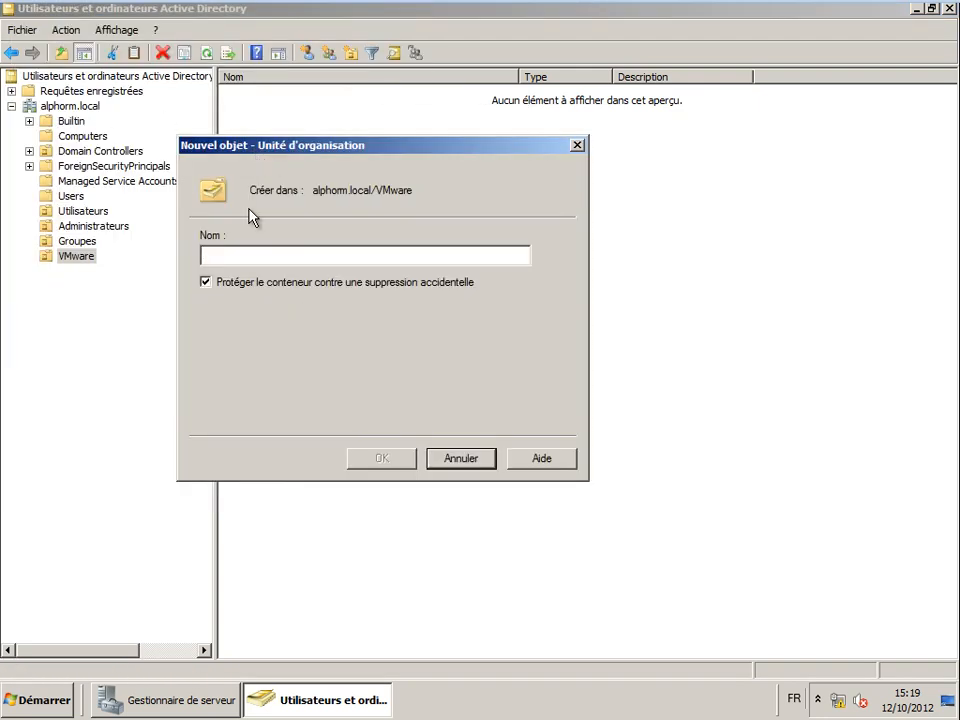
type("Serveurs")
key("Return")
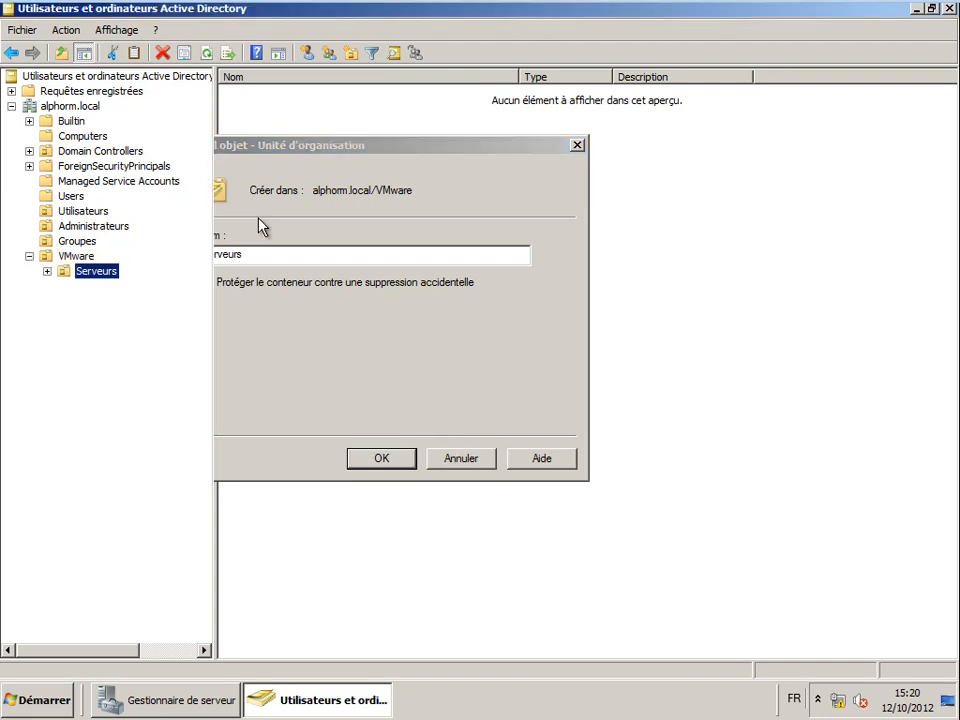
- Add Administrateurs and Groupes organizational units inside VMware
right_click(80, 257)
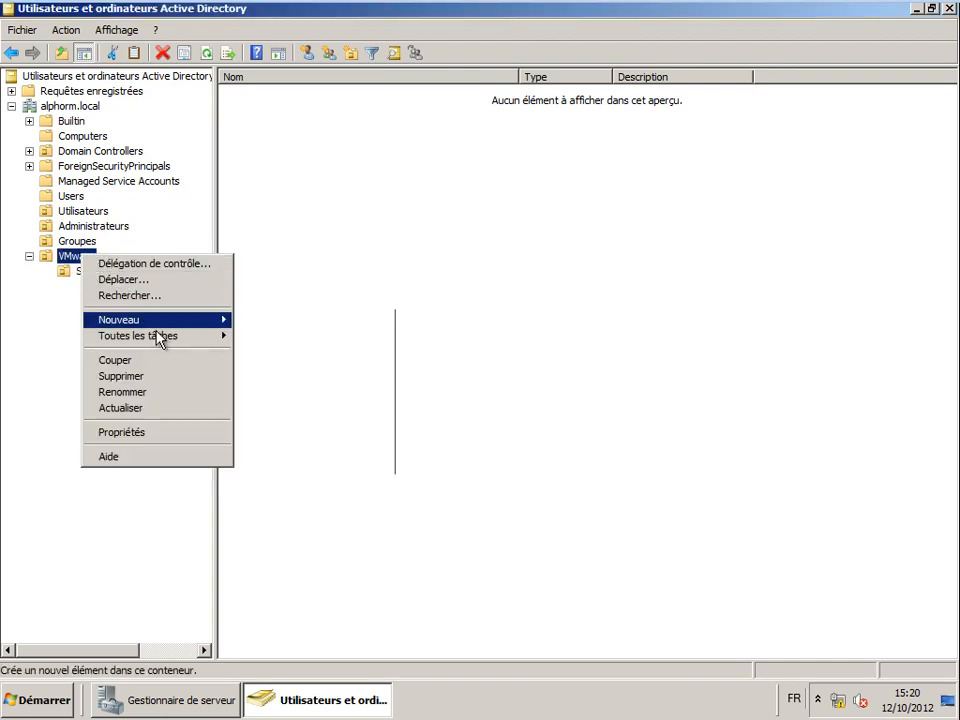
mouse_move(150, 320)
left_click(283, 418)
type("A")
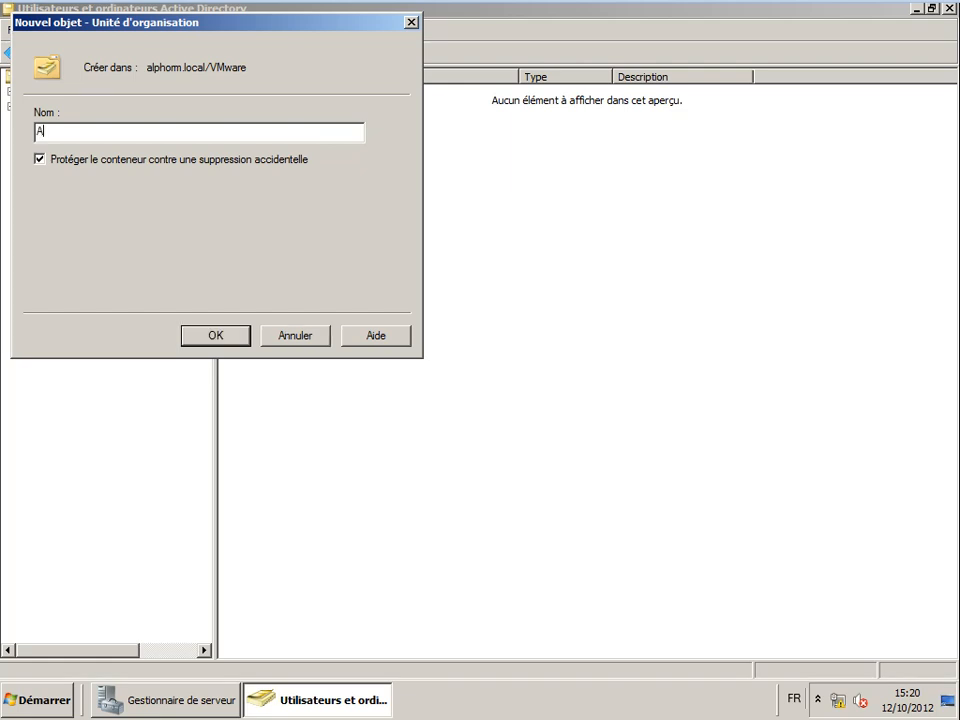
type("dministrateurs")
key("Return")
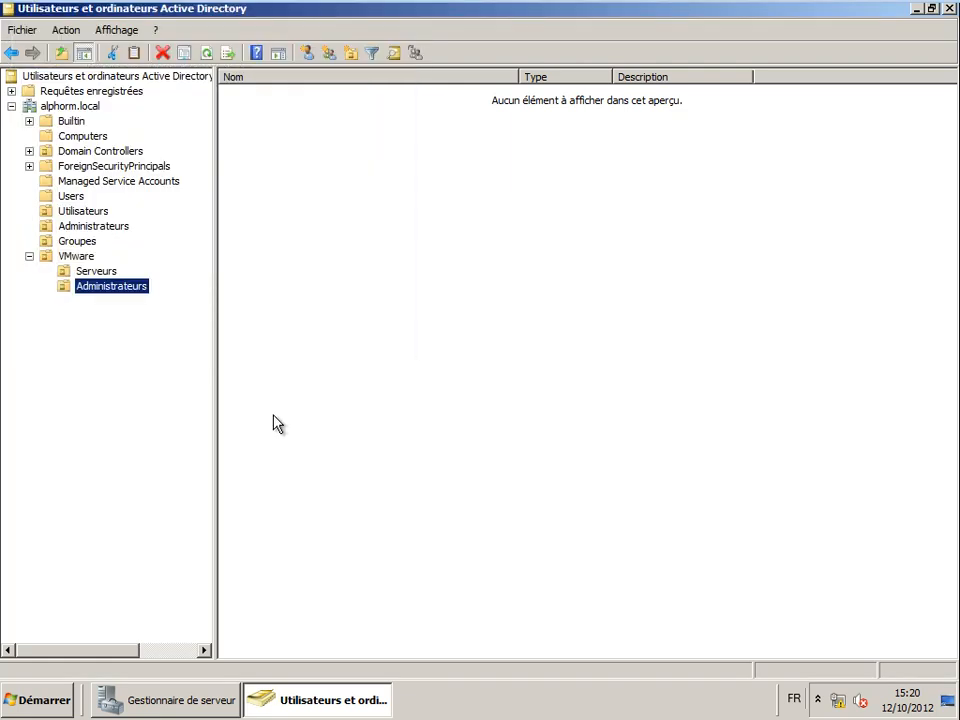
right_click(76, 258)
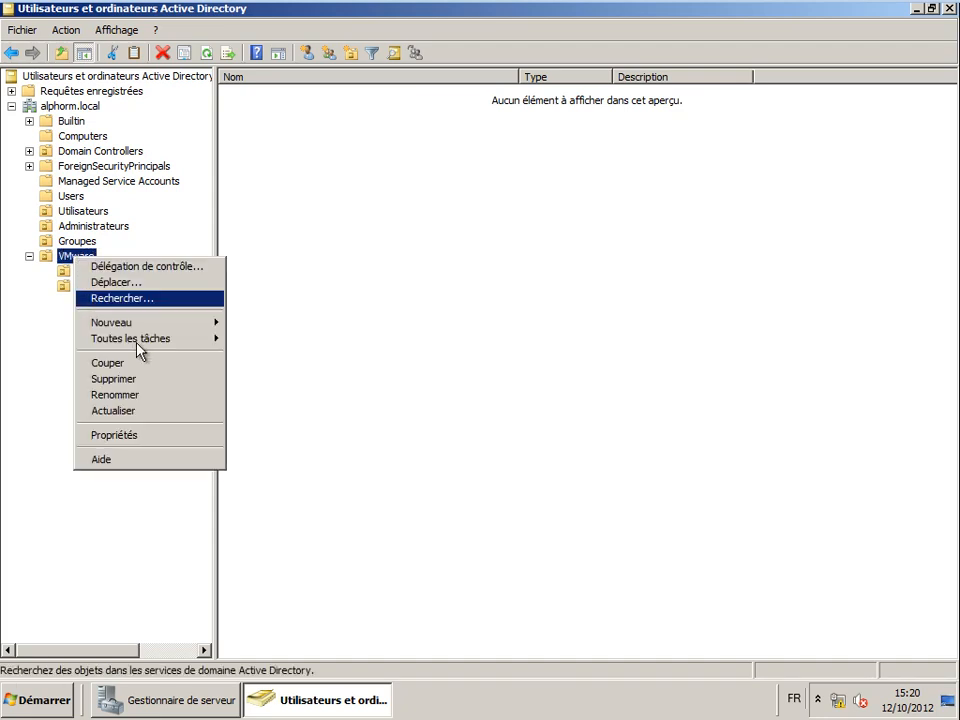
mouse_move(124, 324)
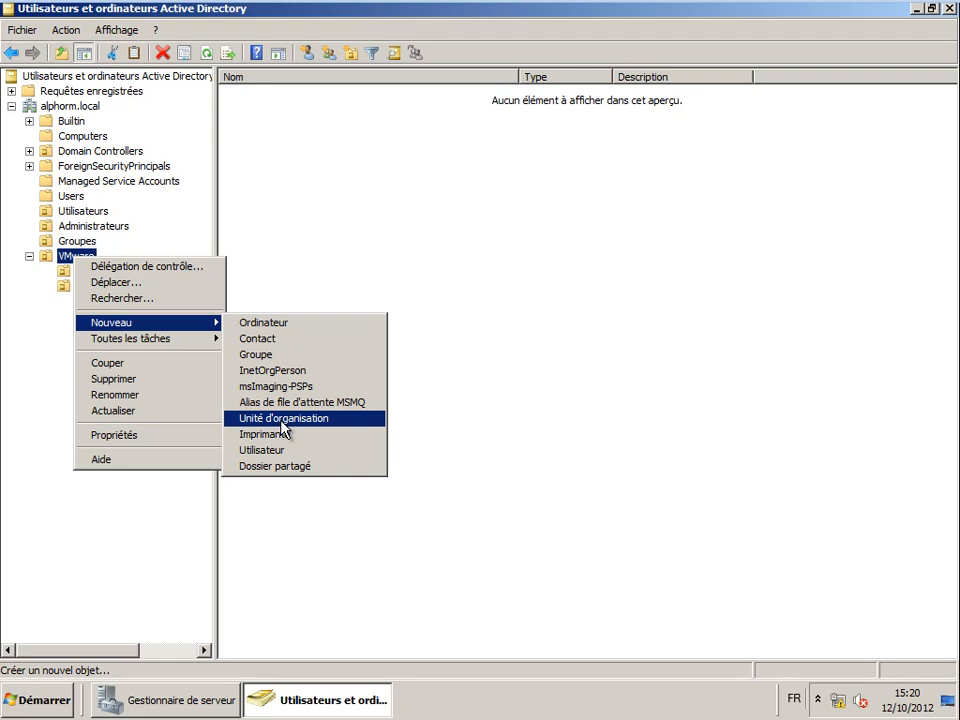
left_click(282, 418)
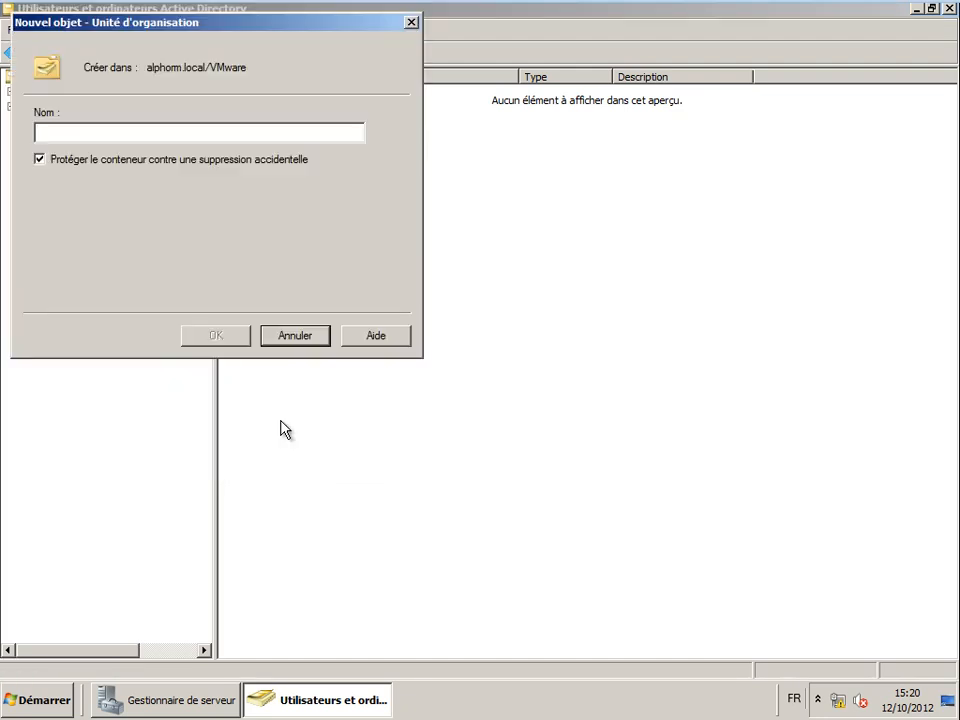
type("Groupes")
key("Return")
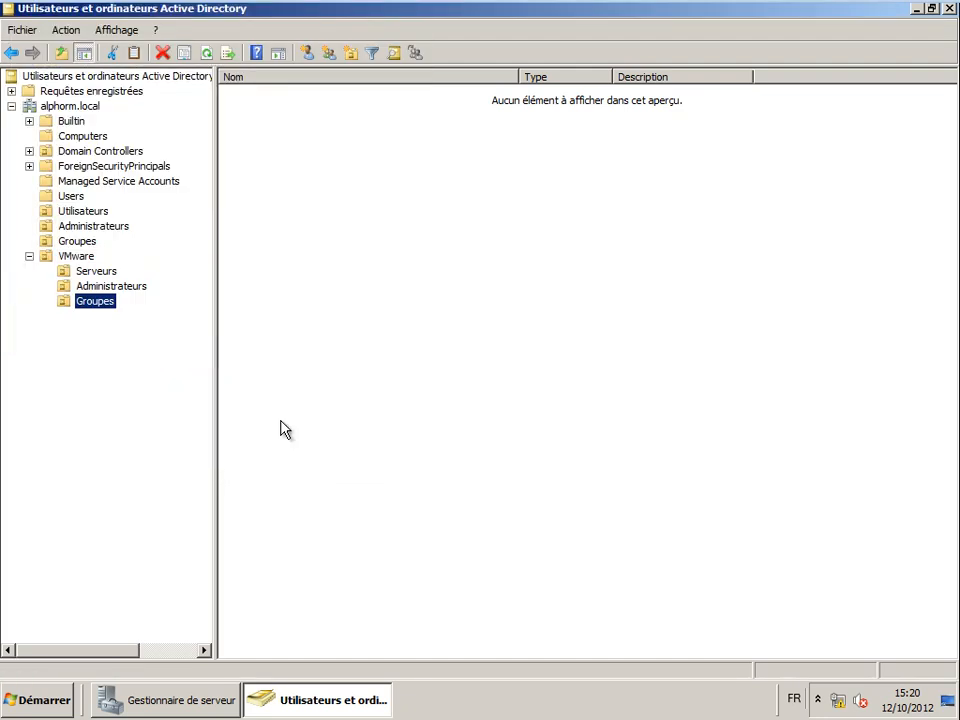
- Start a new organizational unit at the alphorm.local root and name it XenApp
right_click(68, 110)
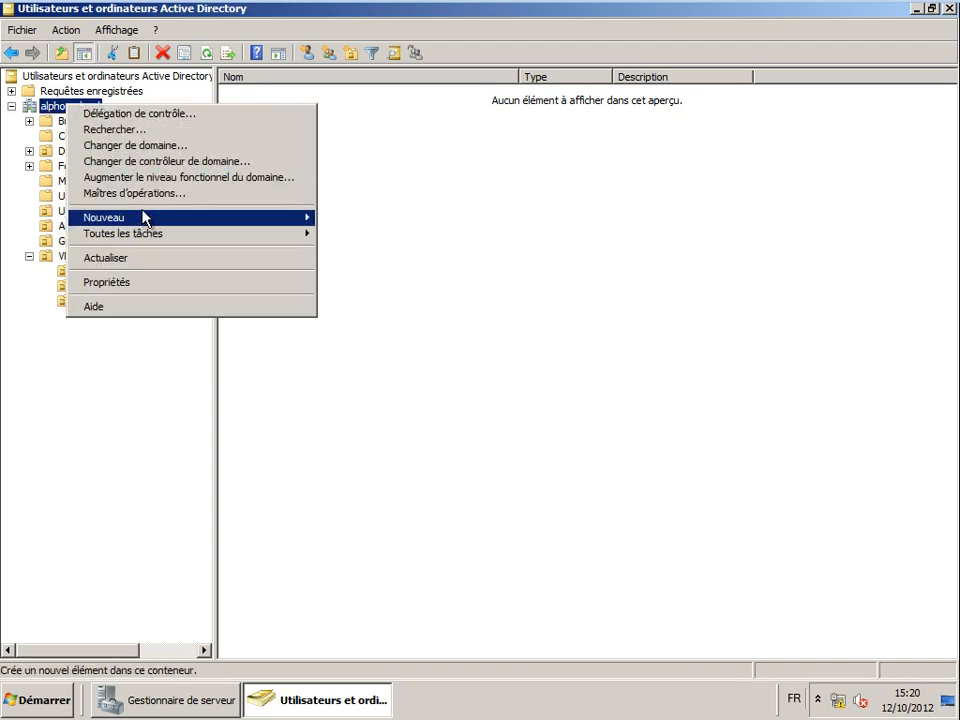
mouse_move(230, 223)
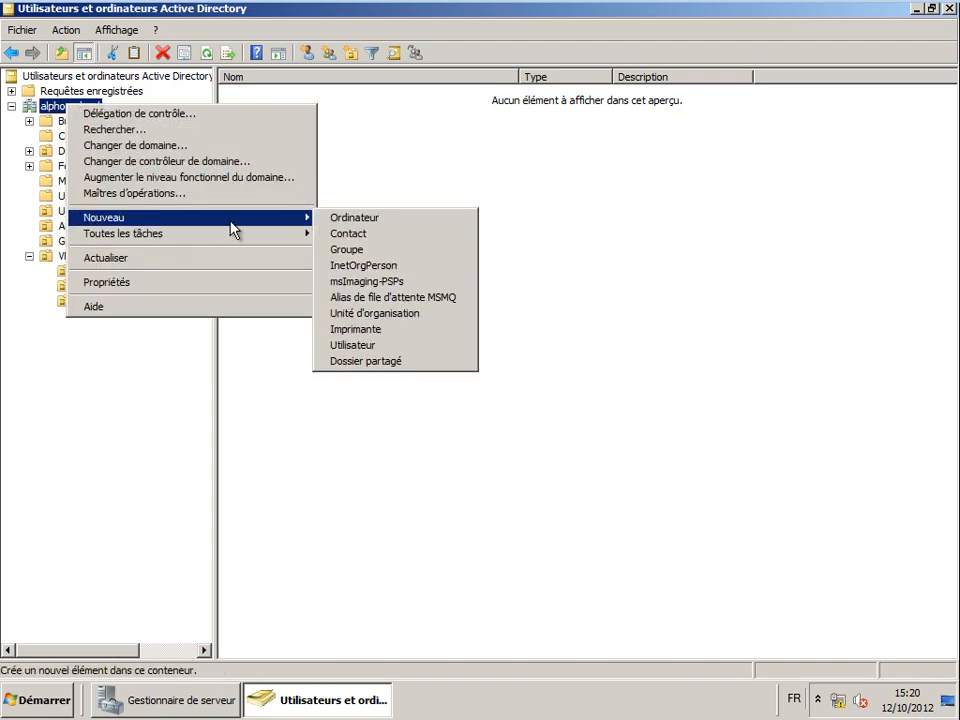
left_click(378, 315)
type("XenApp")
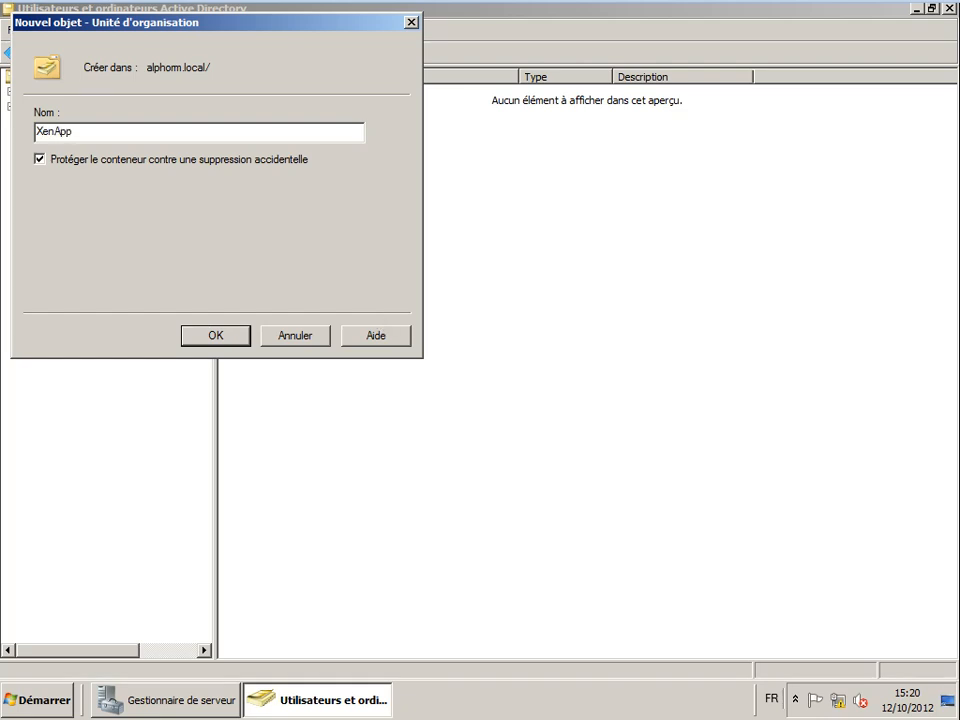
- Confirm the XenApp OU and create a Serveurs OU inside it
key("Return")
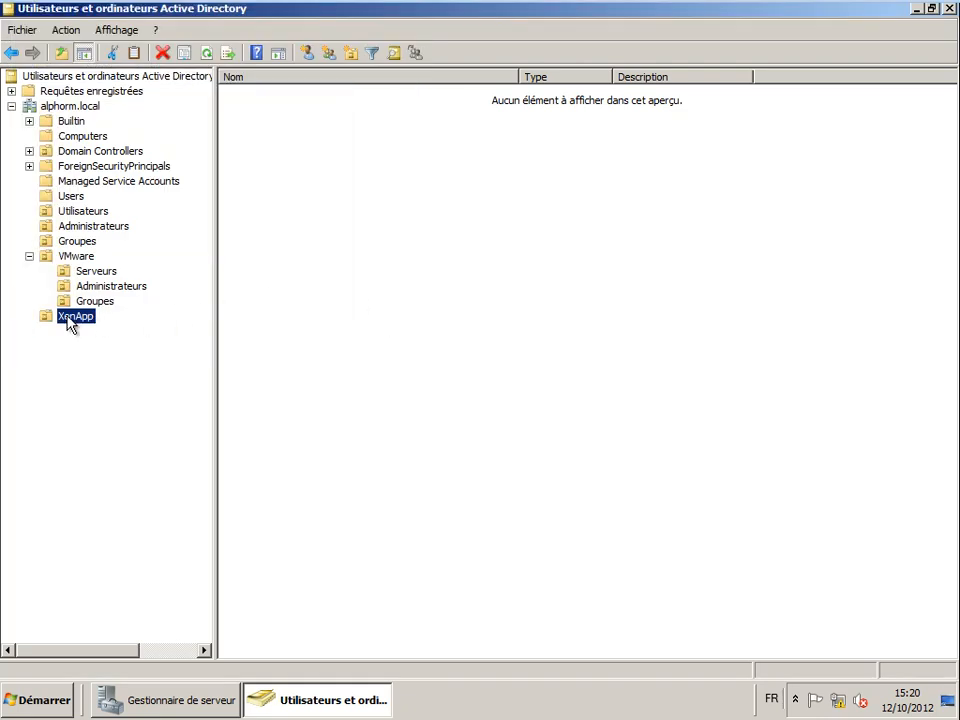
right_click(68, 318)
mouse_move(129, 383)
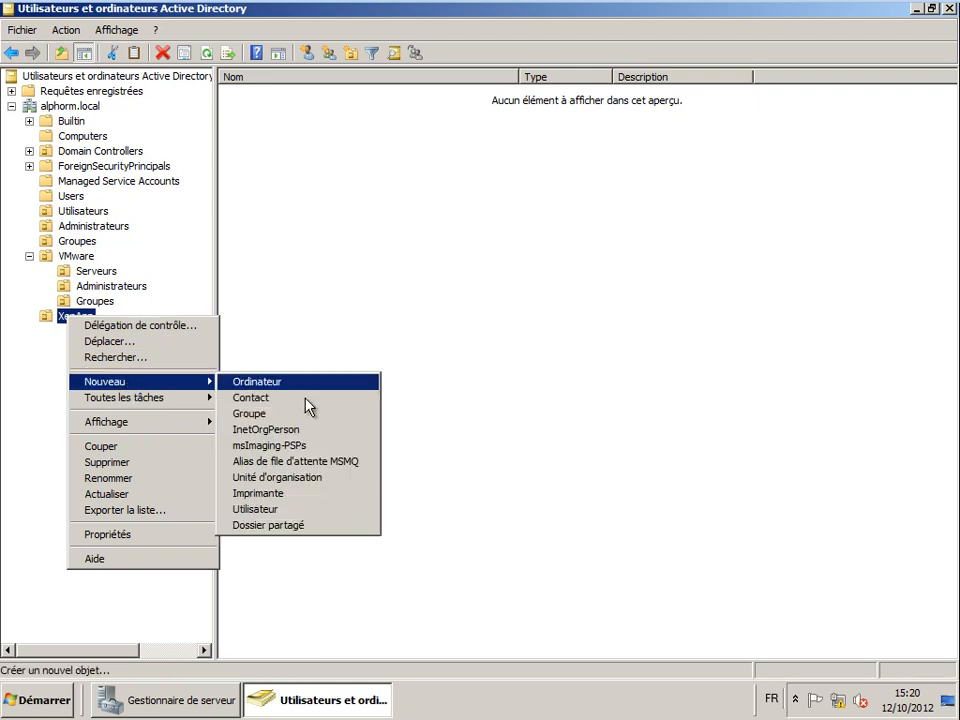
left_click(284, 478)
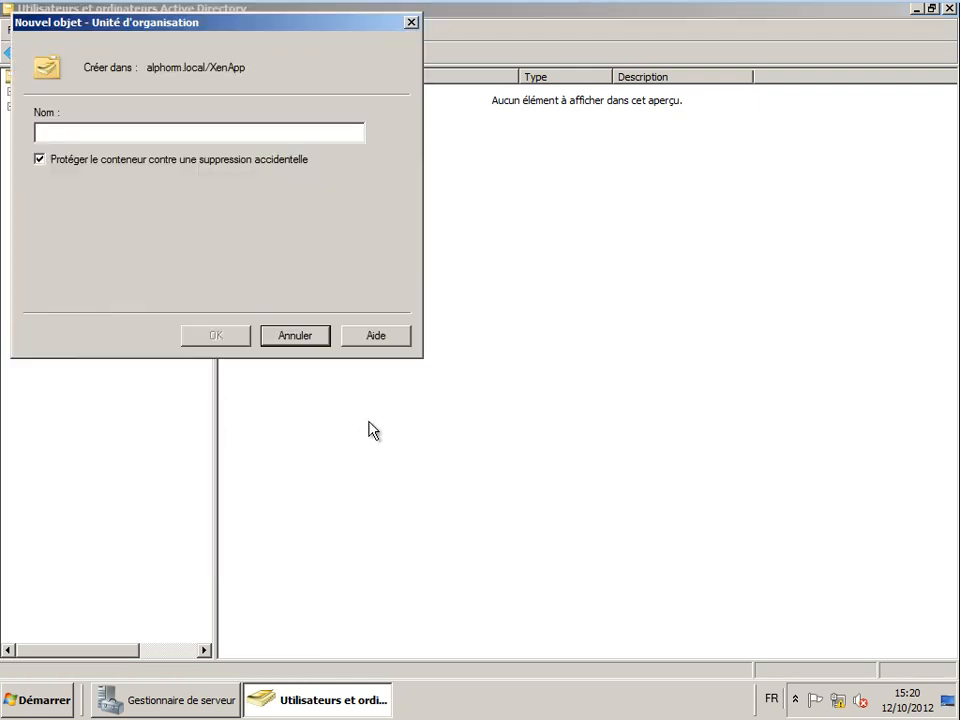
type("Serveurs")
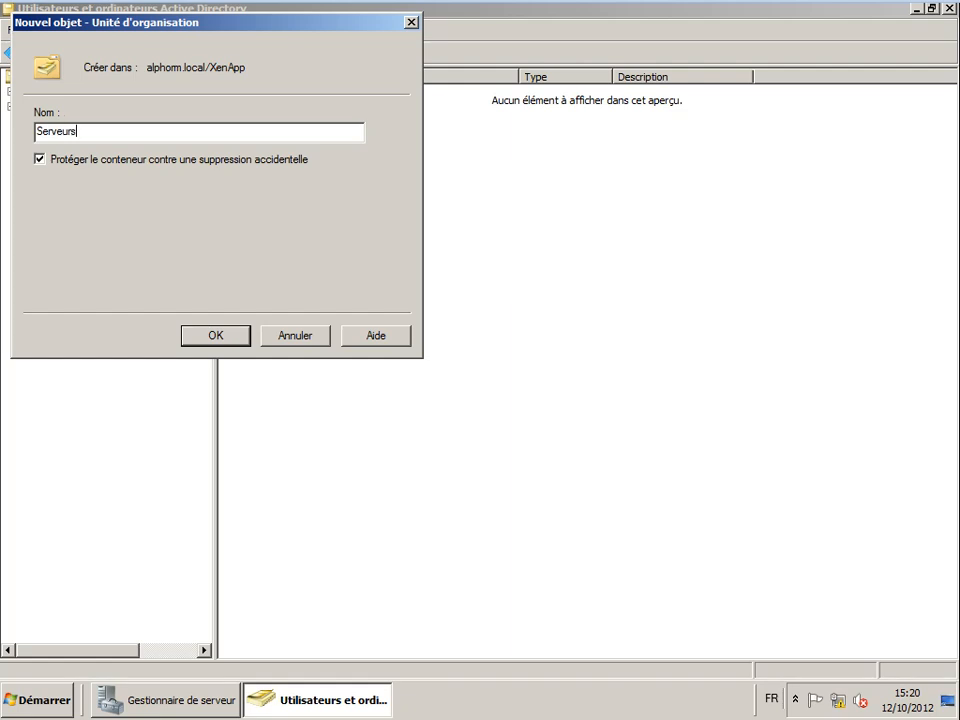
key("Return")
- Add an Administrateurs OU inside XenApp
right_click(70, 317)
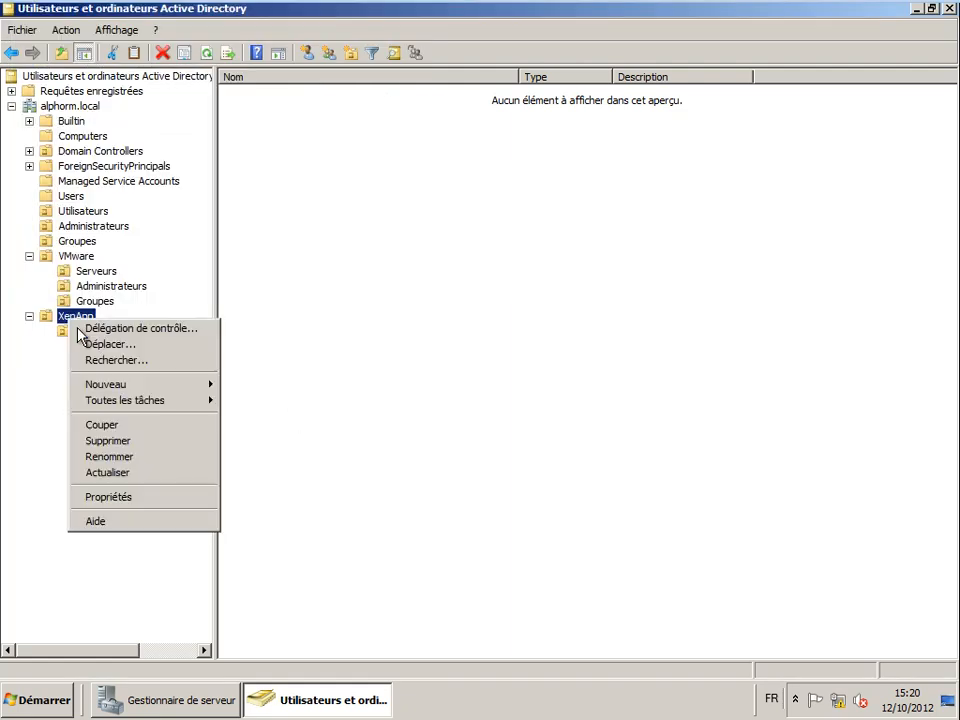
mouse_move(114, 386)
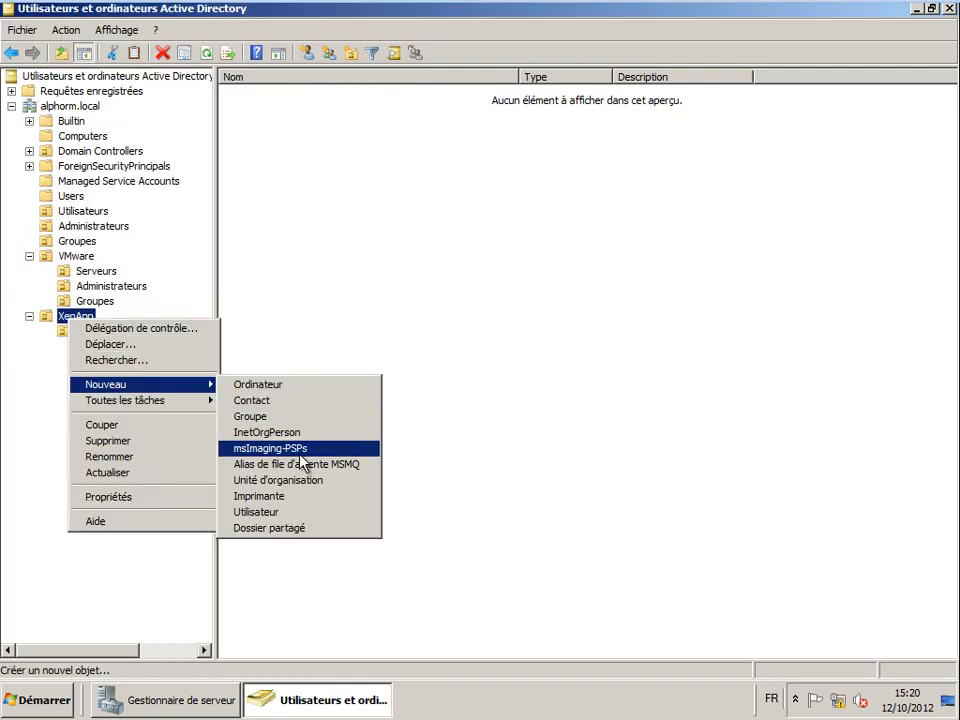
left_click(302, 490)
left_click_drag(60, 34, 300, 178)
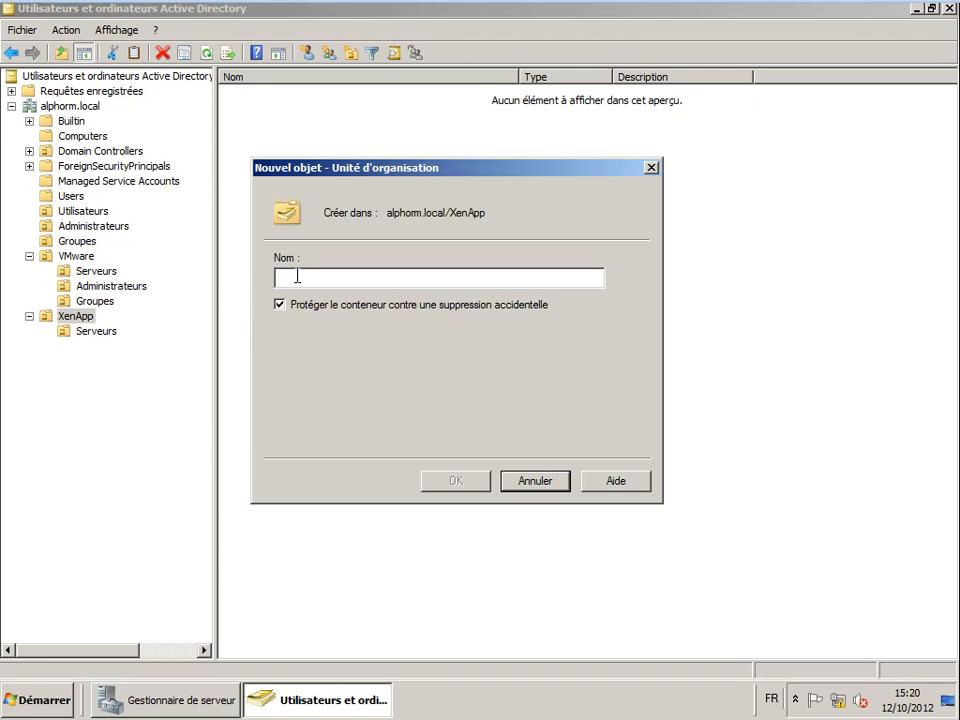
type("Administrateurs")
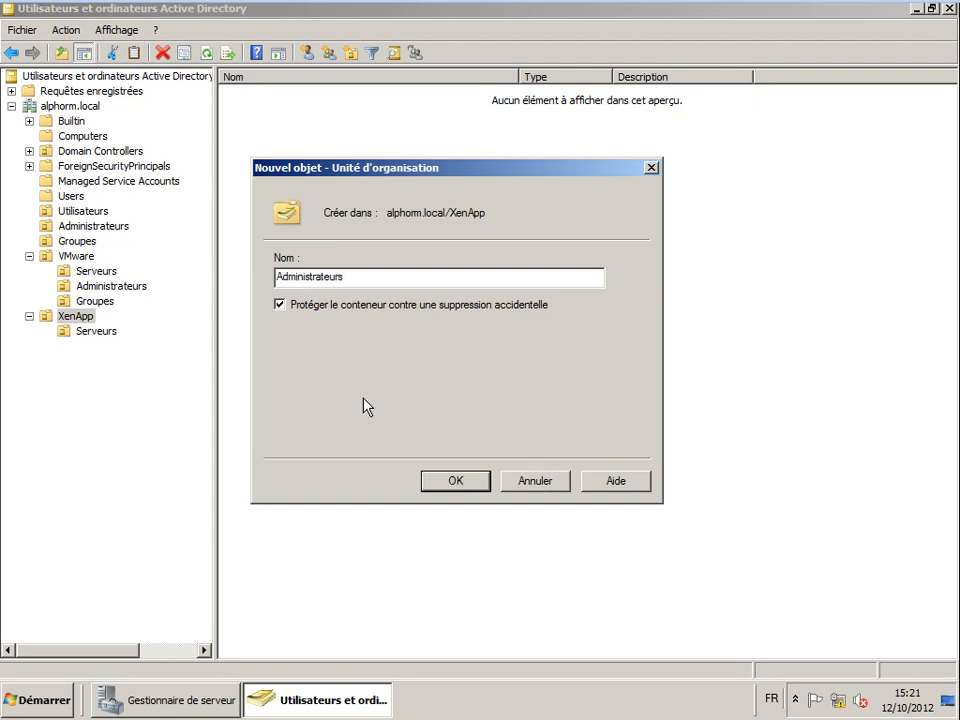
left_click(460, 485)
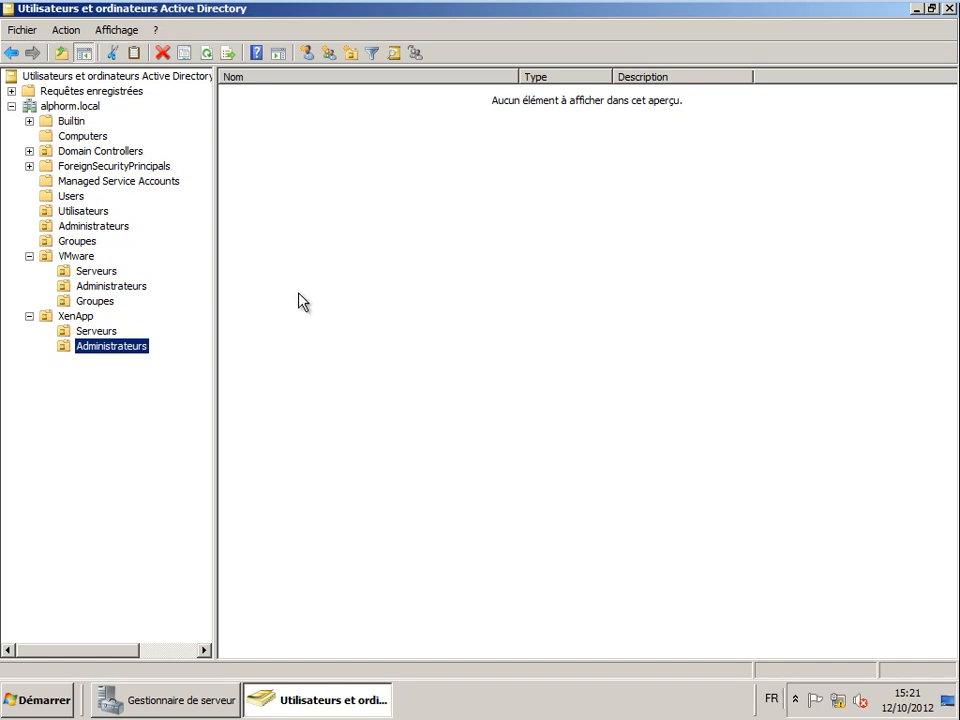
- Check VMware's Administrateurs and Groupes OUs, then collapse the VMware branch
left_click(97, 288)
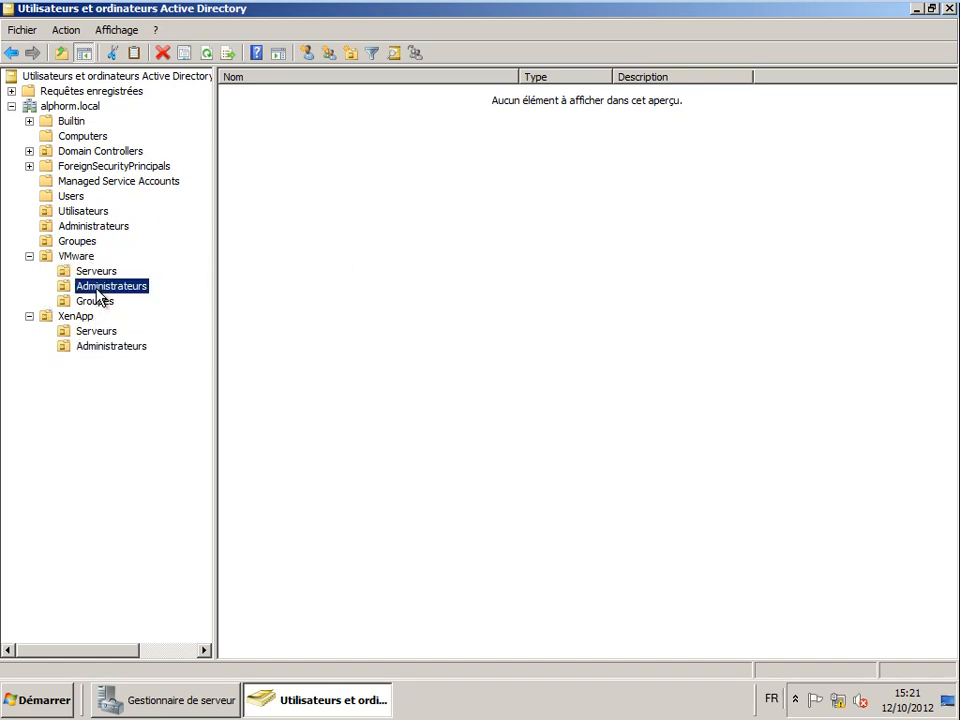
right_click(98, 291)
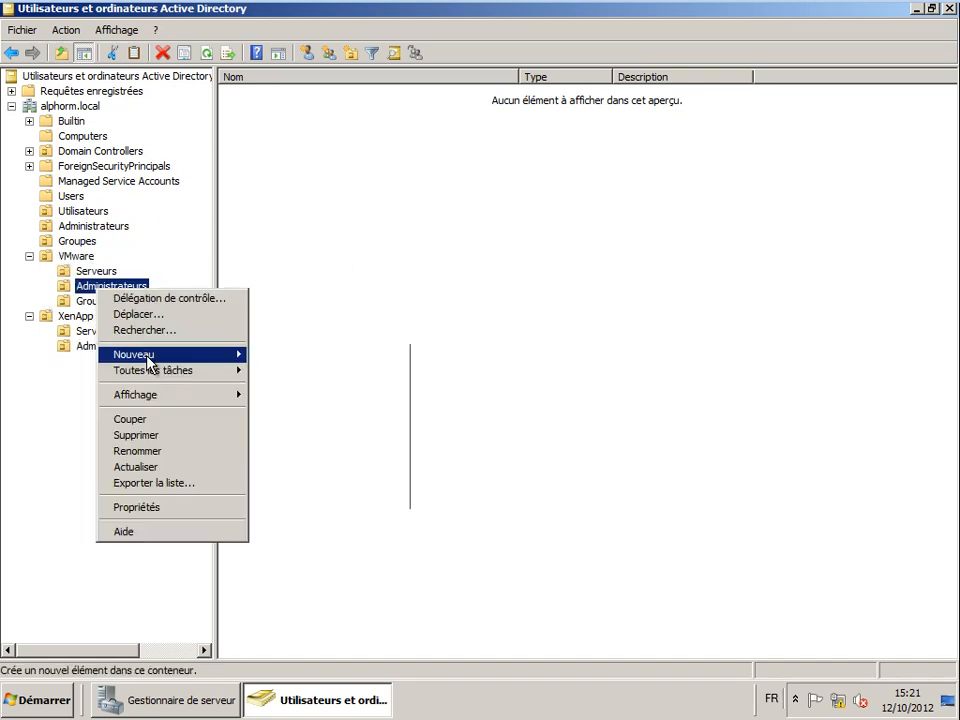
mouse_move(122, 356)
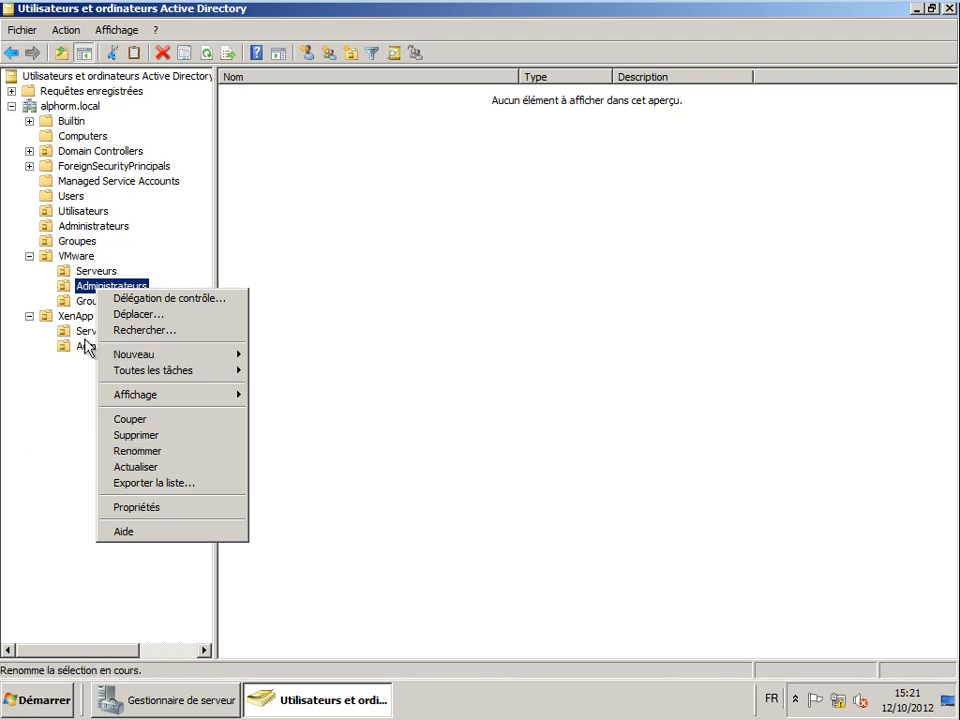
left_click(96, 302)
right_click(96, 305)
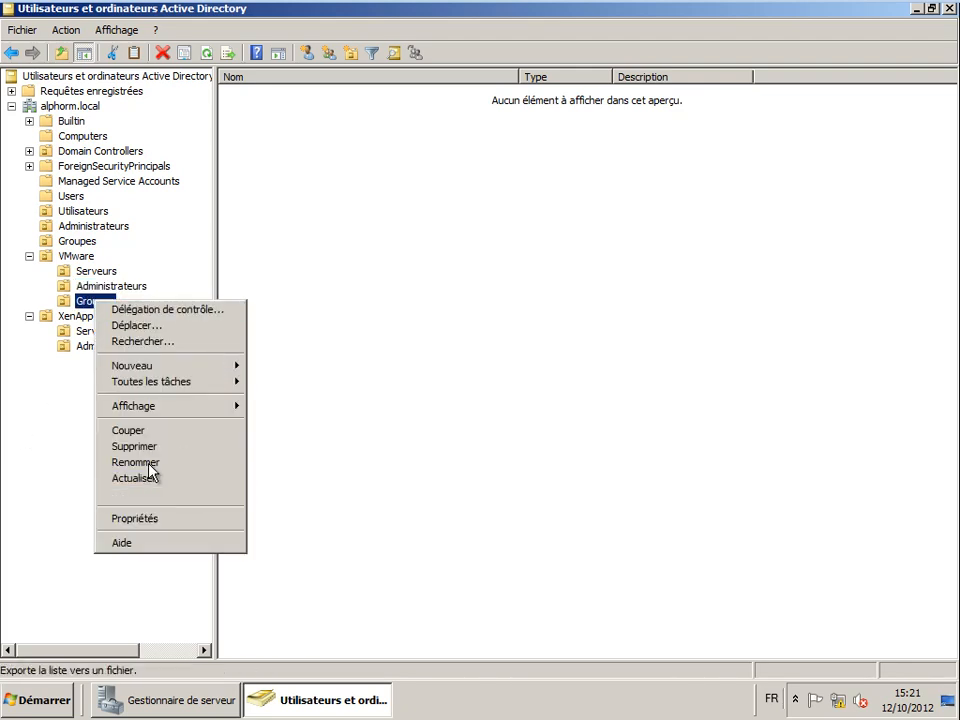
mouse_move(148, 368)
left_click(577, 390)
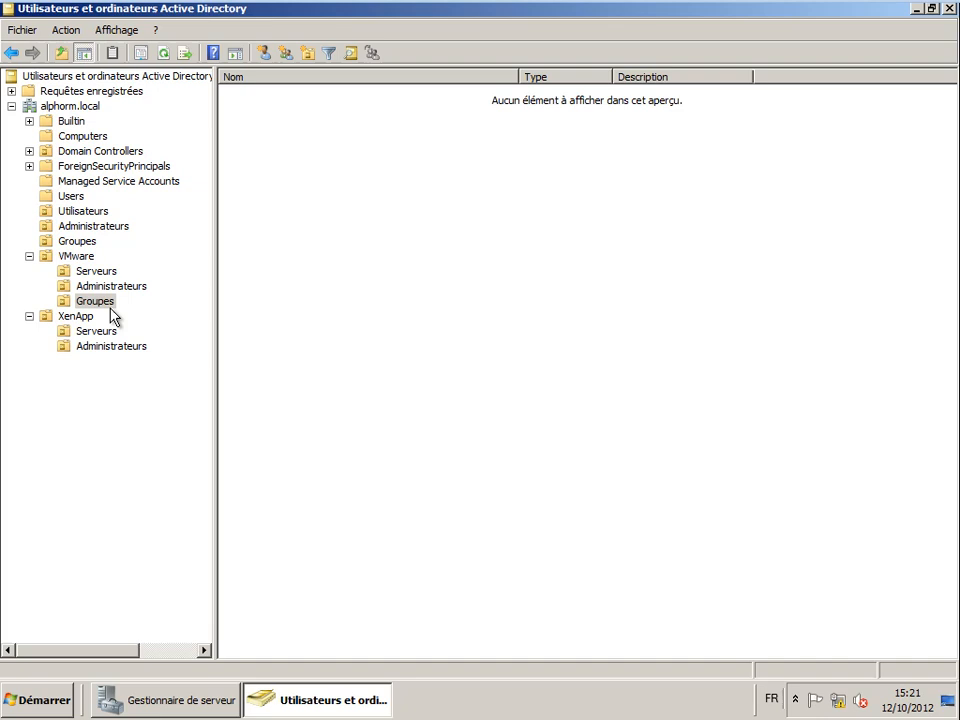
left_click(29, 256)
- Start a new user in the Utilisateurs OU and enter its first name, last name and logon name
left_click(84, 212)
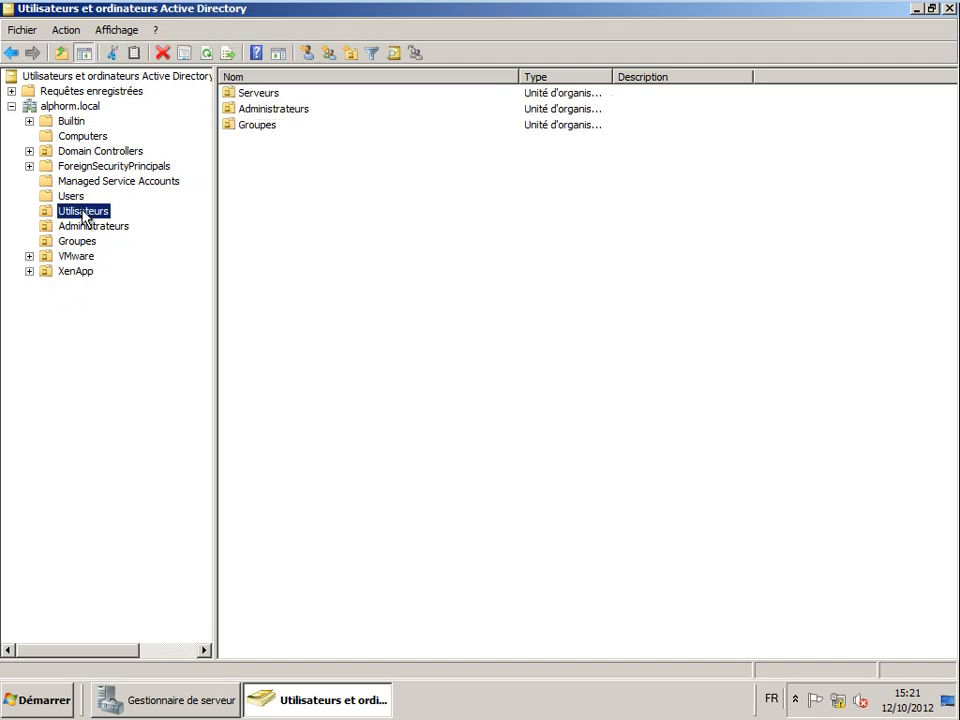
left_click(283, 203)
right_click(281, 195)
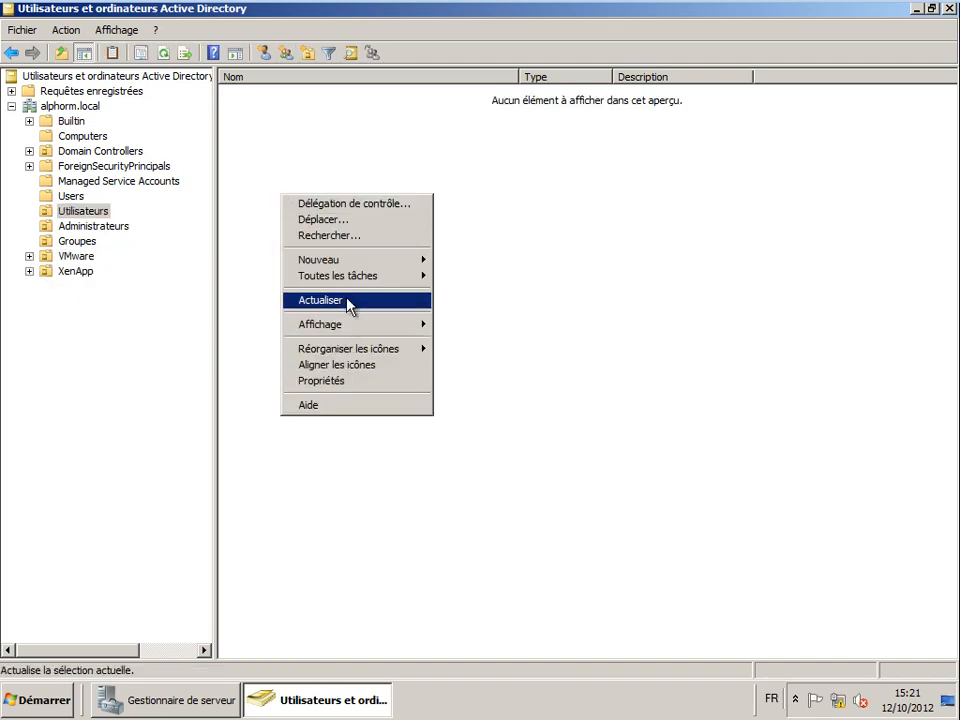
mouse_move(354, 261)
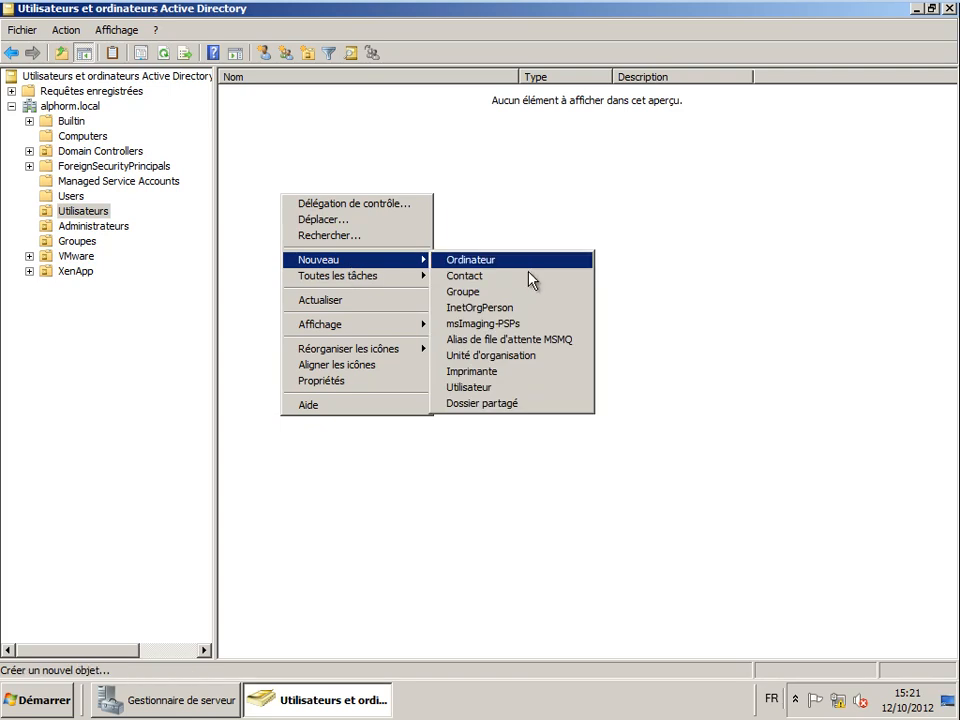
left_click(485, 388)
key("Tab")
key("Tab")
key("Tab")
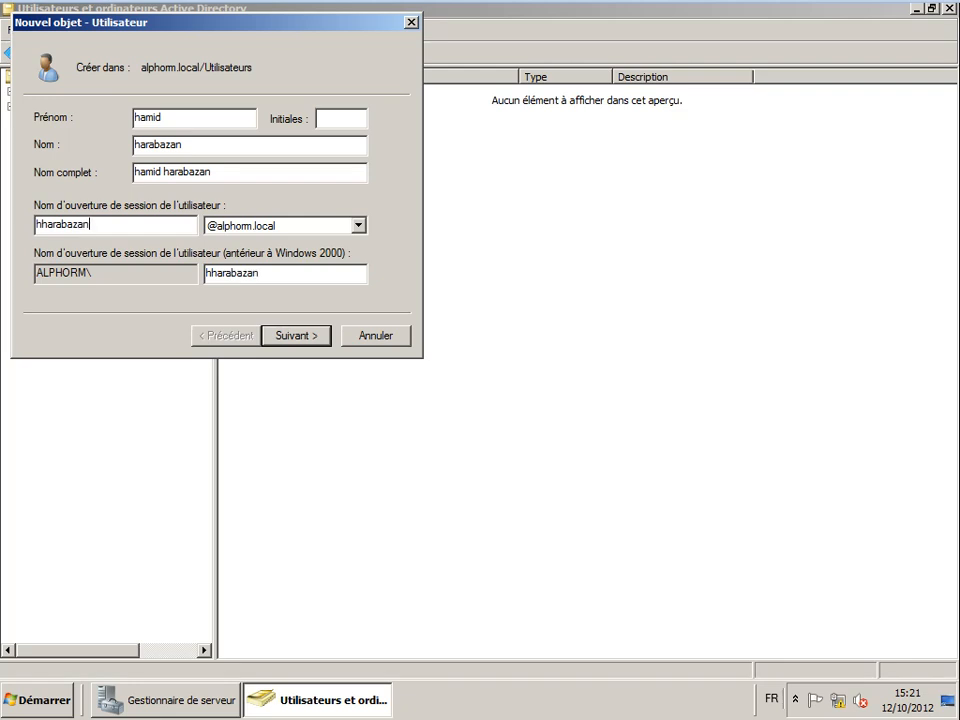
left_click_drag(135, 42, 231, 104)
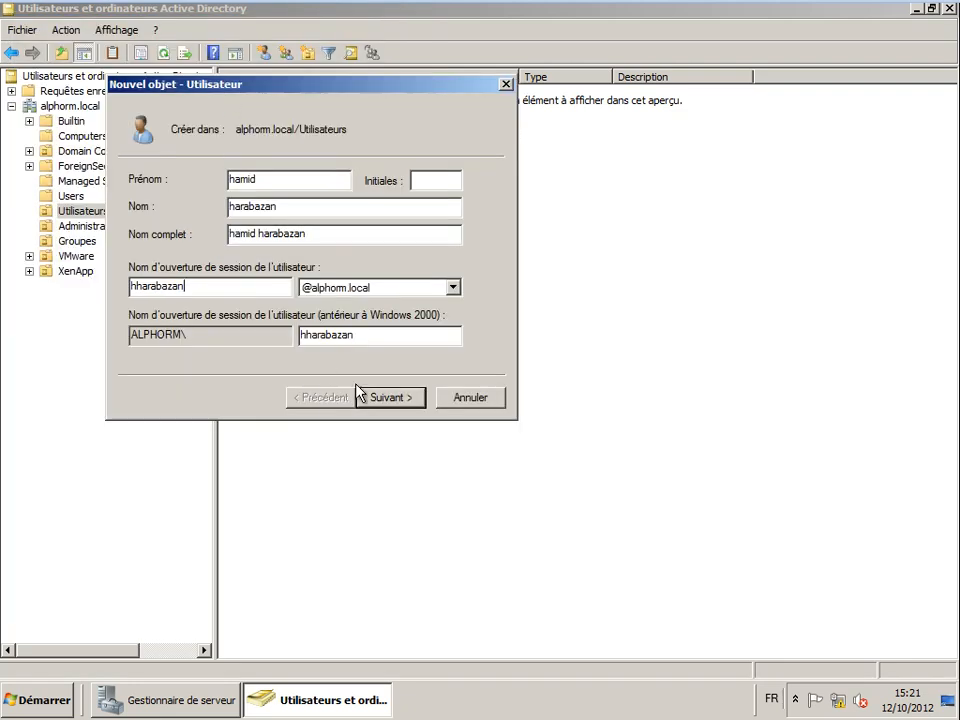
- Enter the account password and note it down in Notepad
left_click(386, 400)
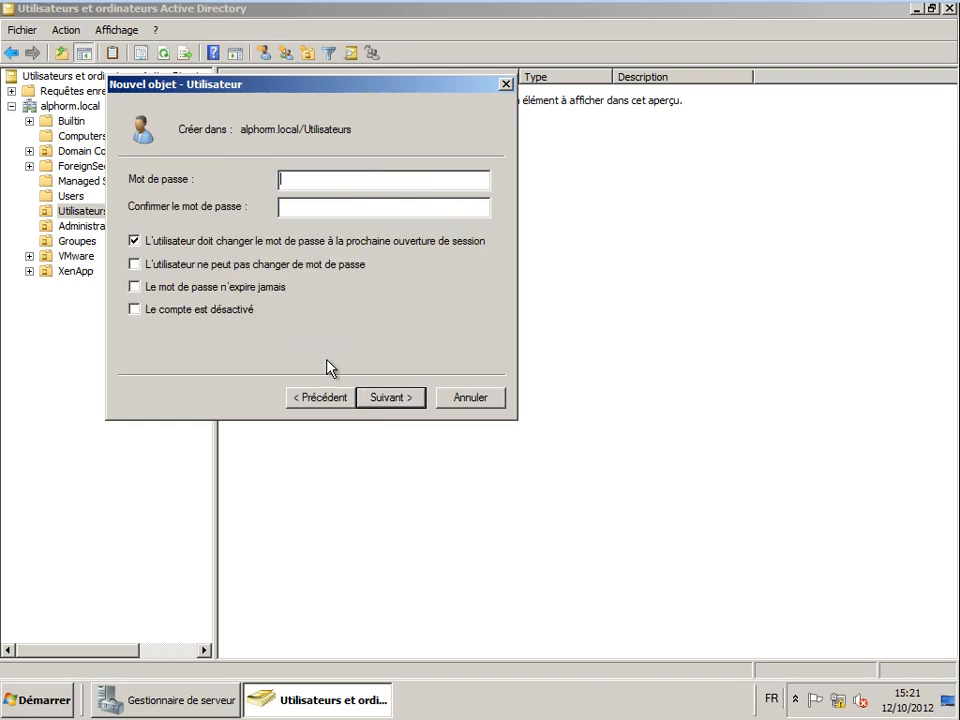
type("***********")
left_click(8, 695)
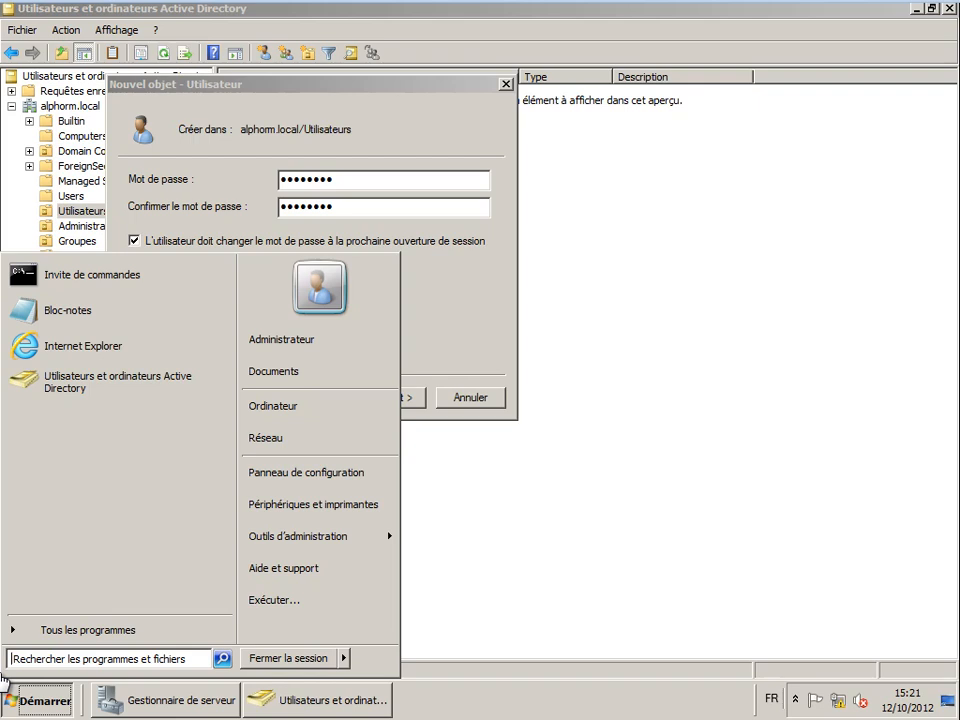
left_click(82, 320)
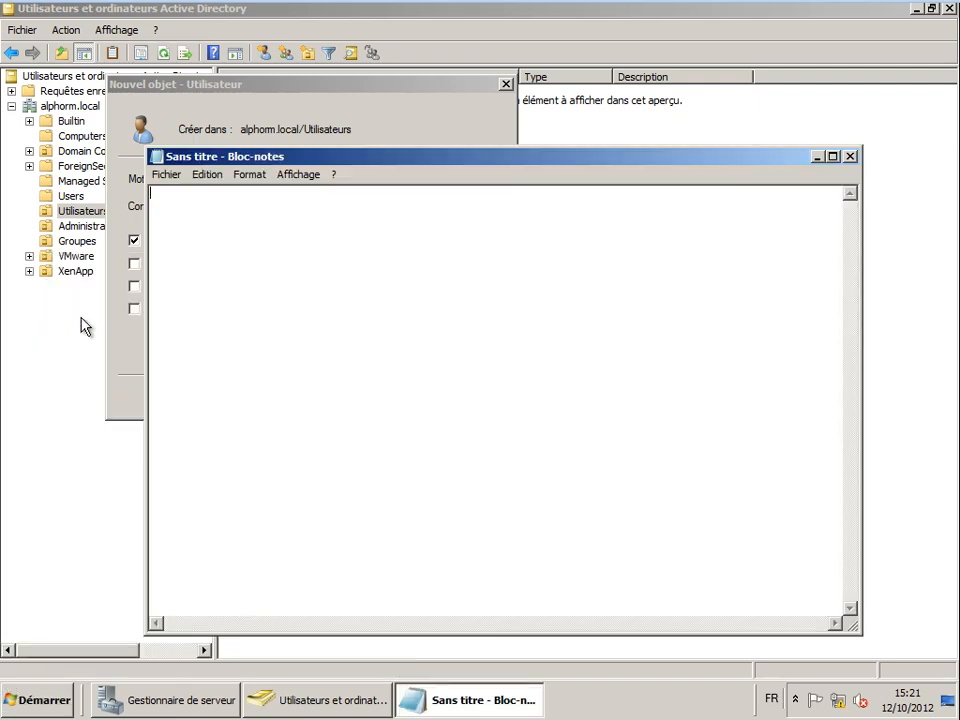
type("Pa$$w0rd")
left_click(816, 157)
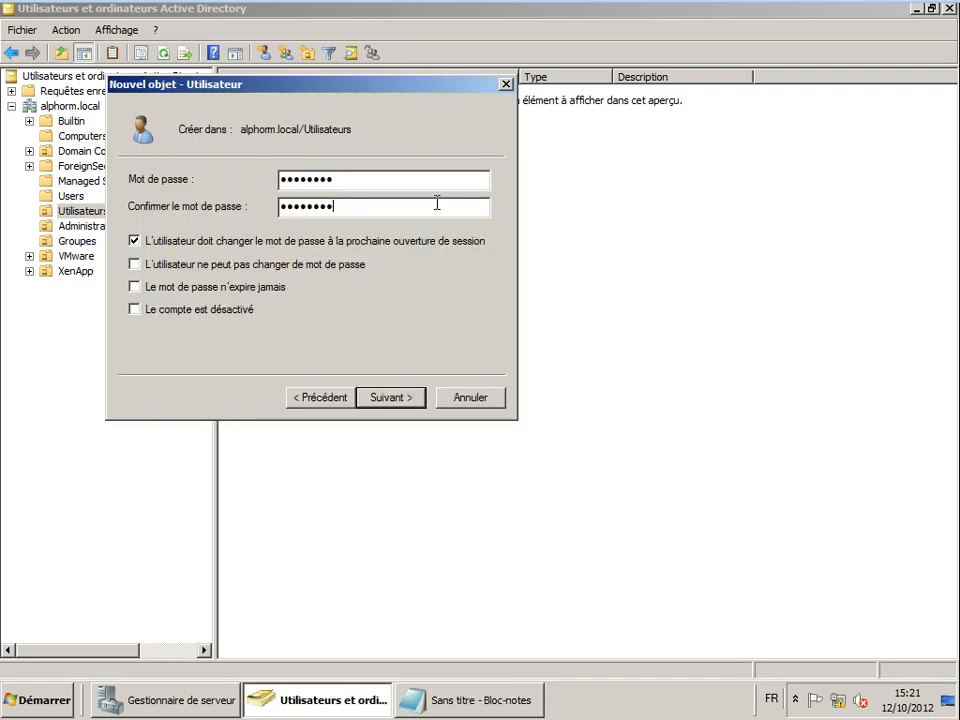
- Leave 'must change password at next logon' unticked and finish creating the user
left_click(223, 252)
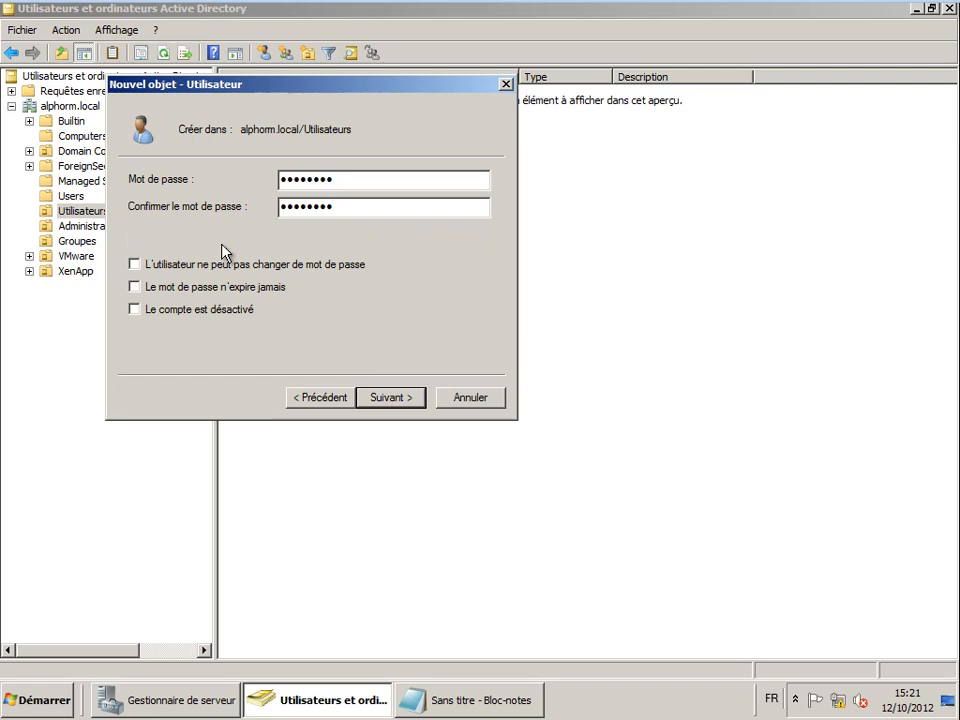
left_click(227, 249)
left_click(227, 249)
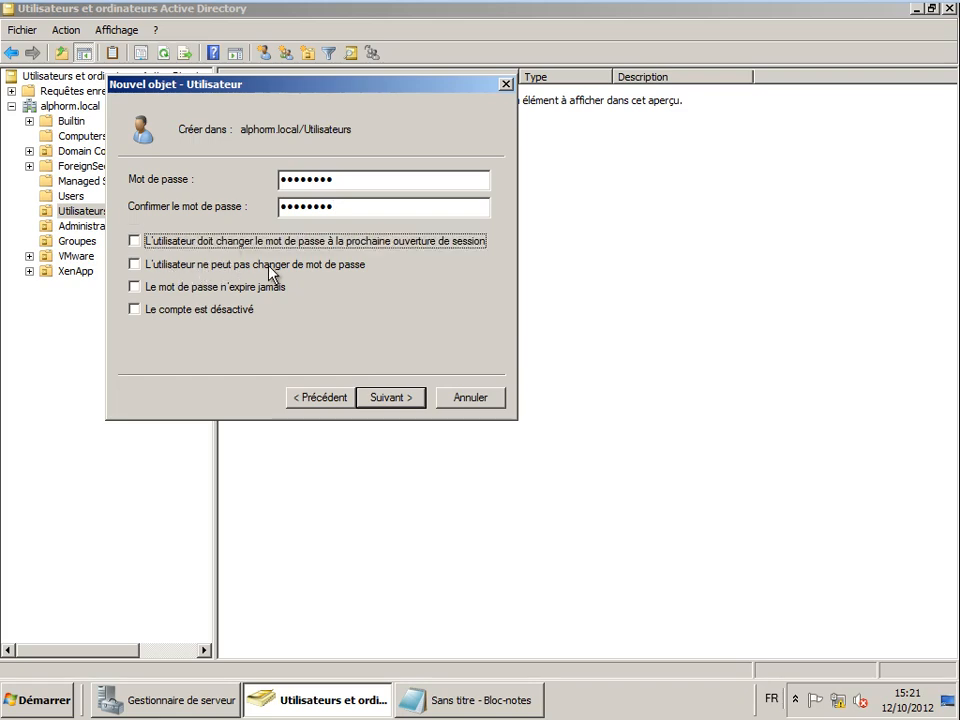
left_click(388, 397)
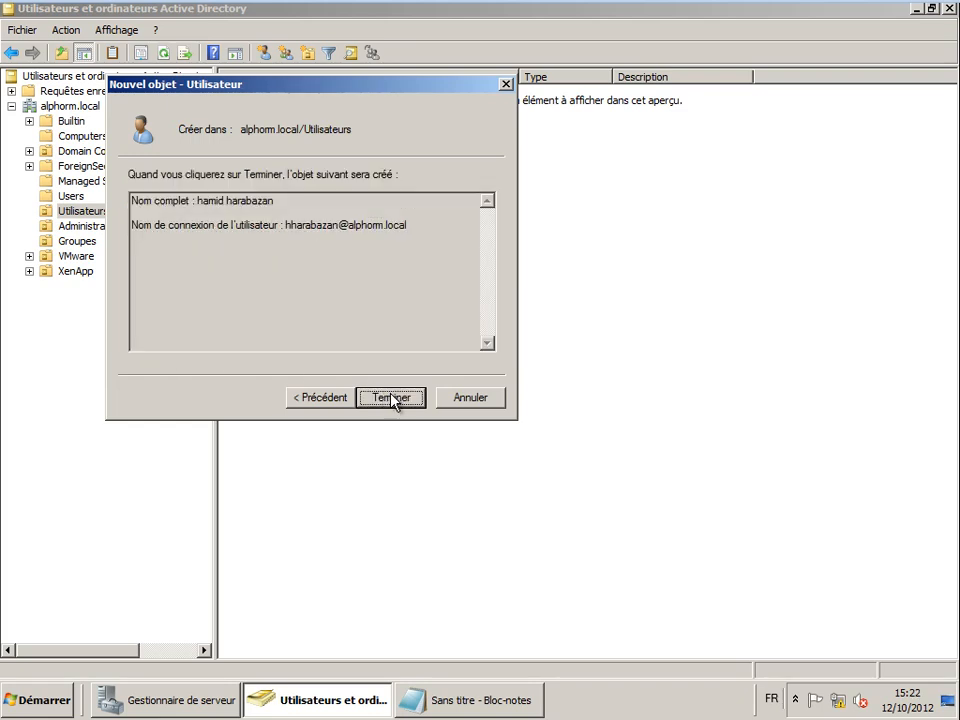
left_click(393, 398)
left_click(276, 107)
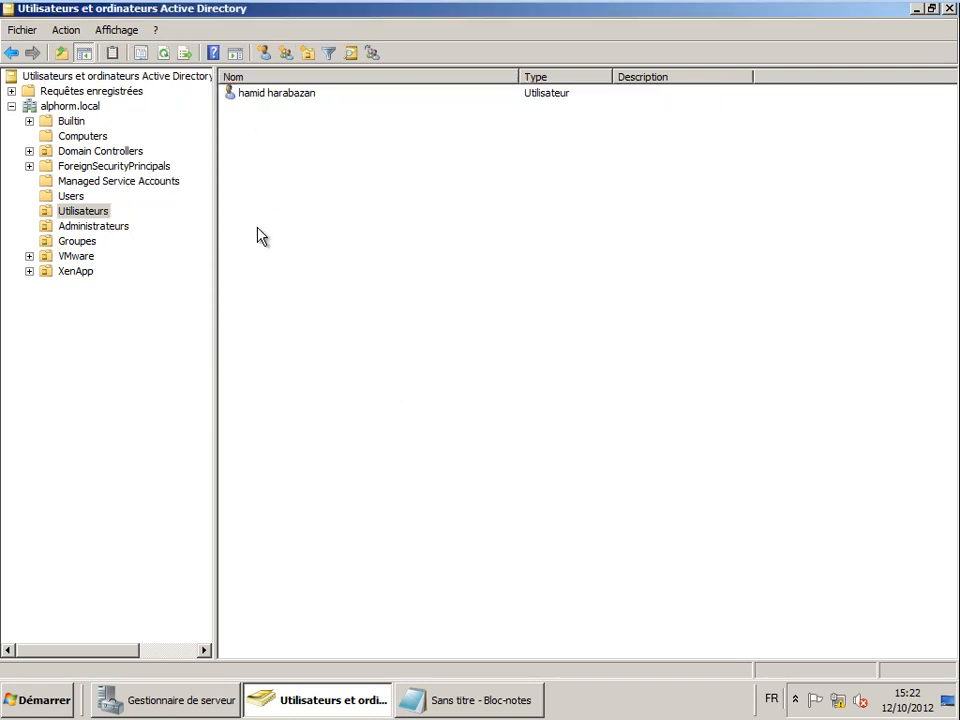
- Create a new group named GG_Marketing in Groupes with Globale scope and Sécurité type
left_click(72, 241)
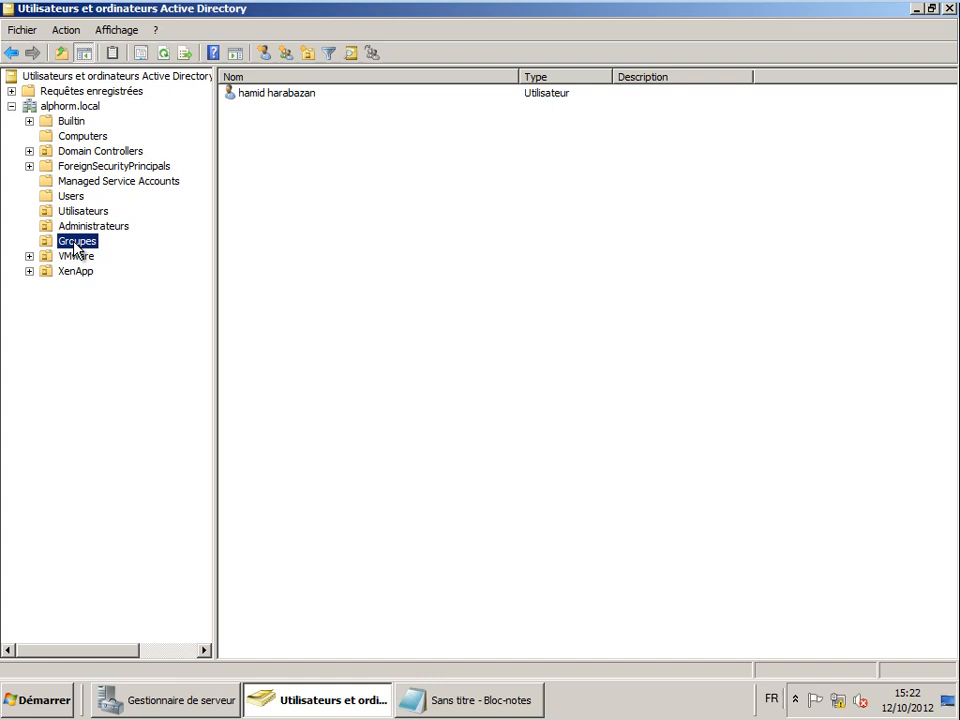
right_click(262, 229)
mouse_move(311, 293)
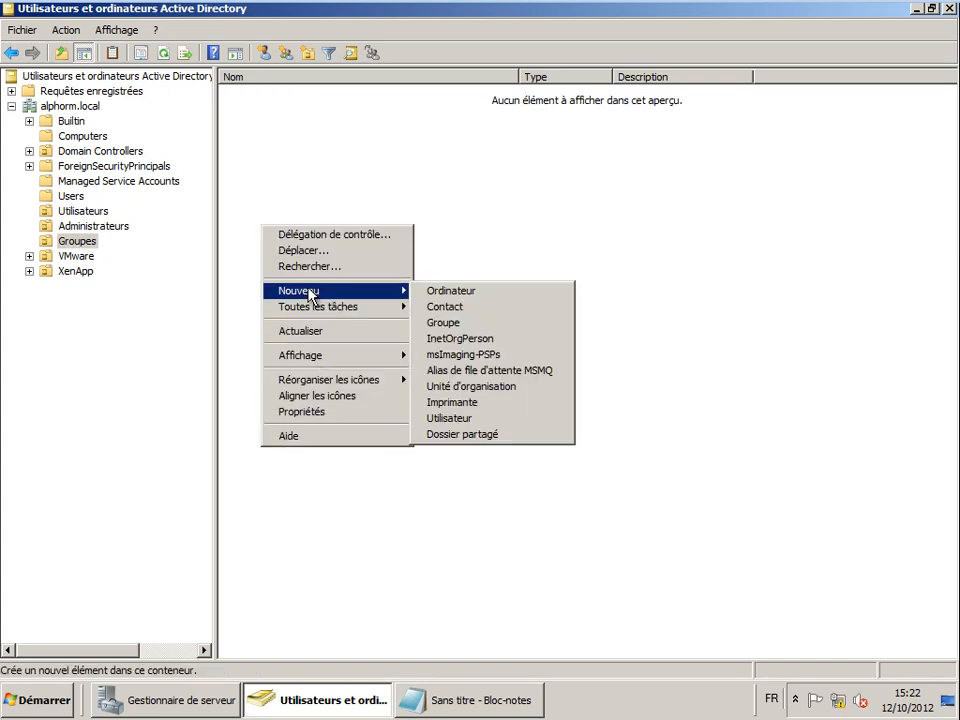
left_click(440, 322)
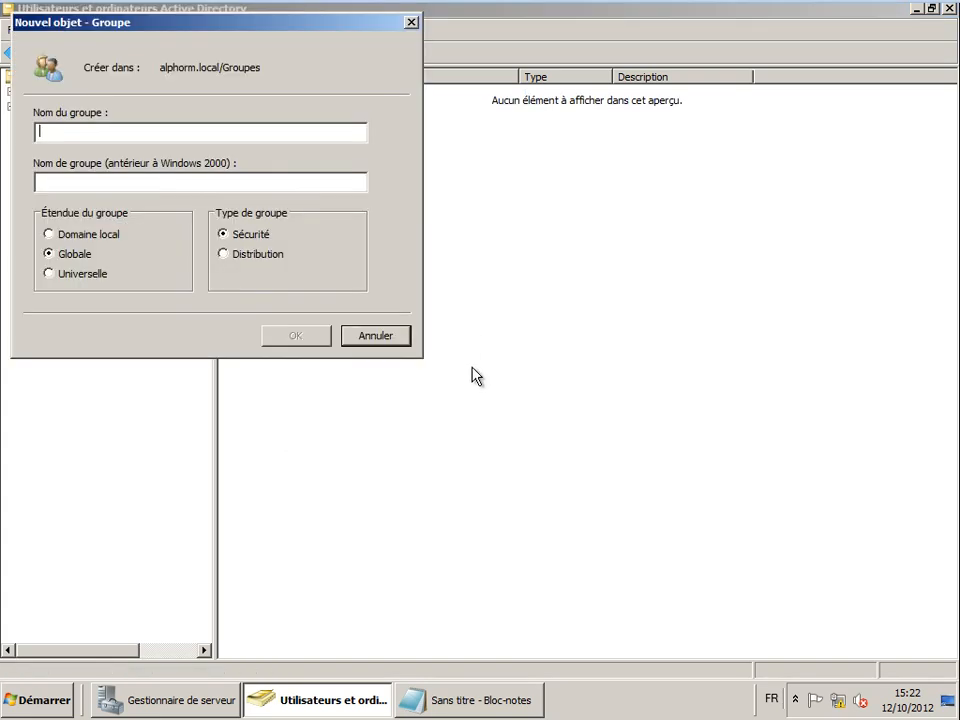
left_click_drag(120, 24, 295, 132)
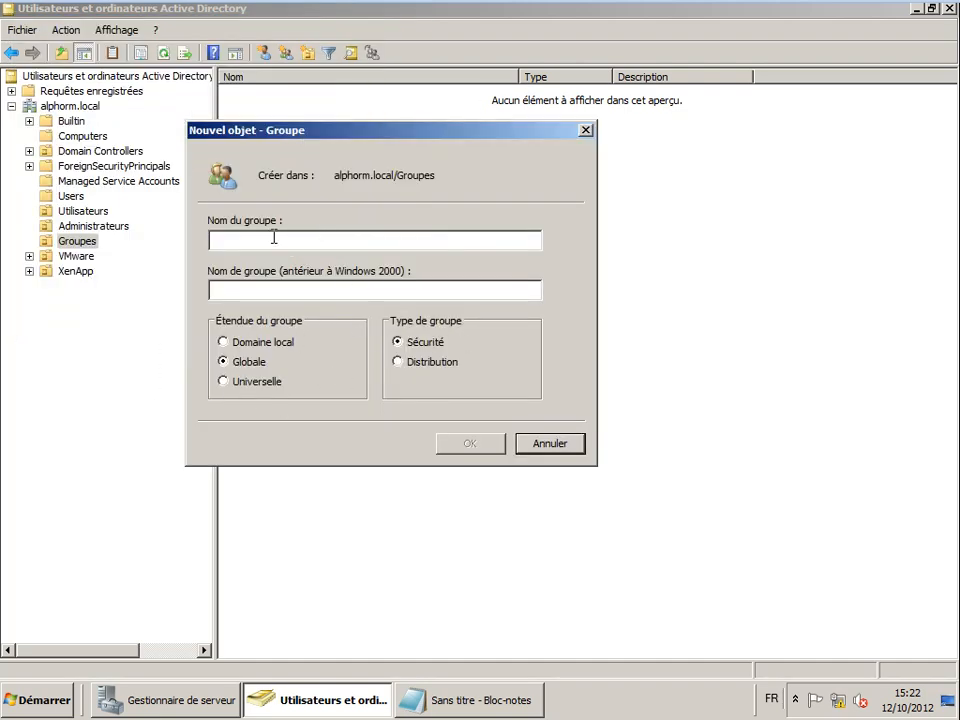
type("GG")
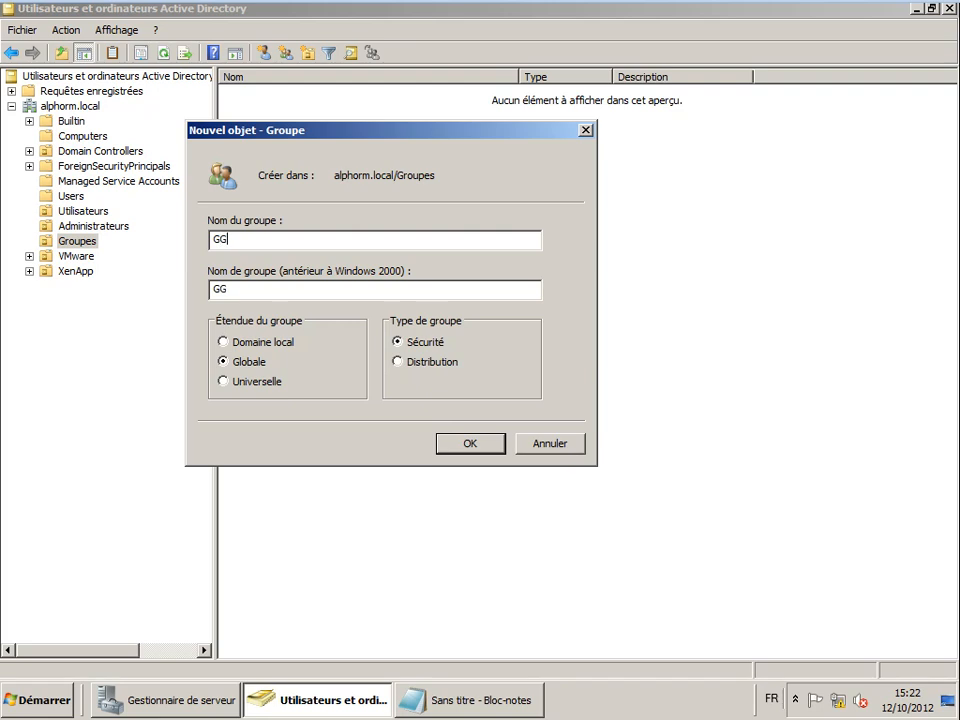
type("_Marketing")
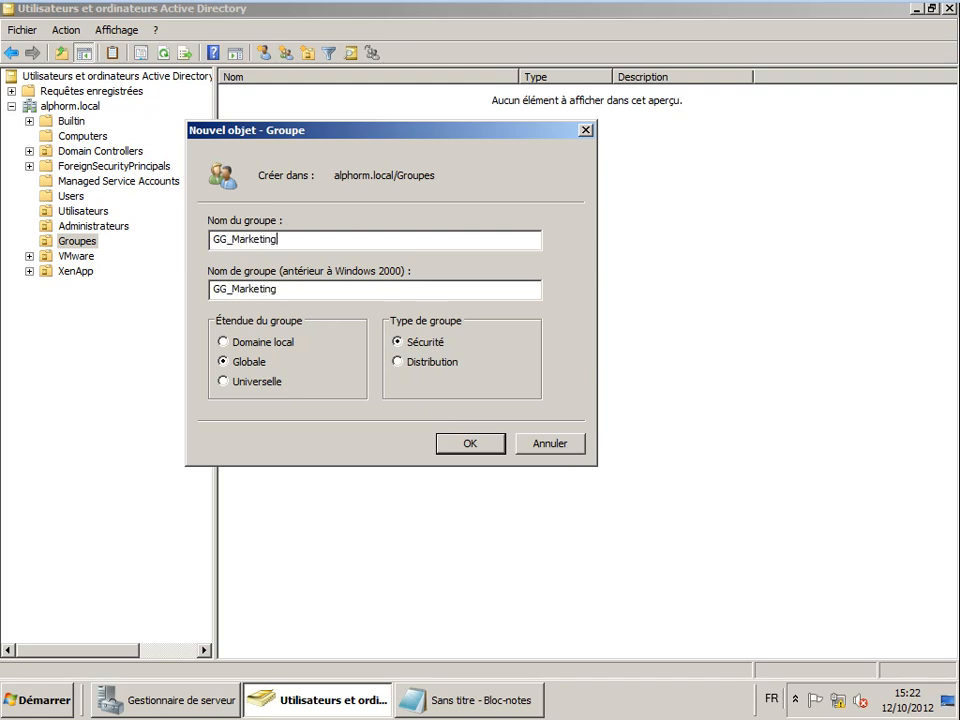
key("Return")
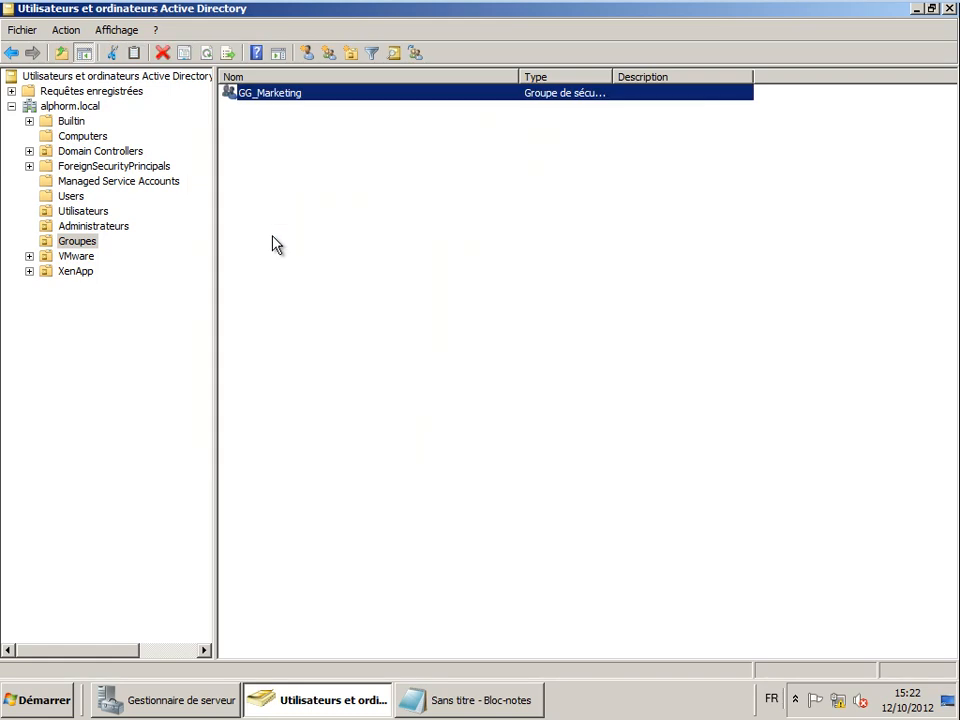
- Add the Utilisateurs user to the GG_Marketing group and dismiss the success message
left_click(85, 211)
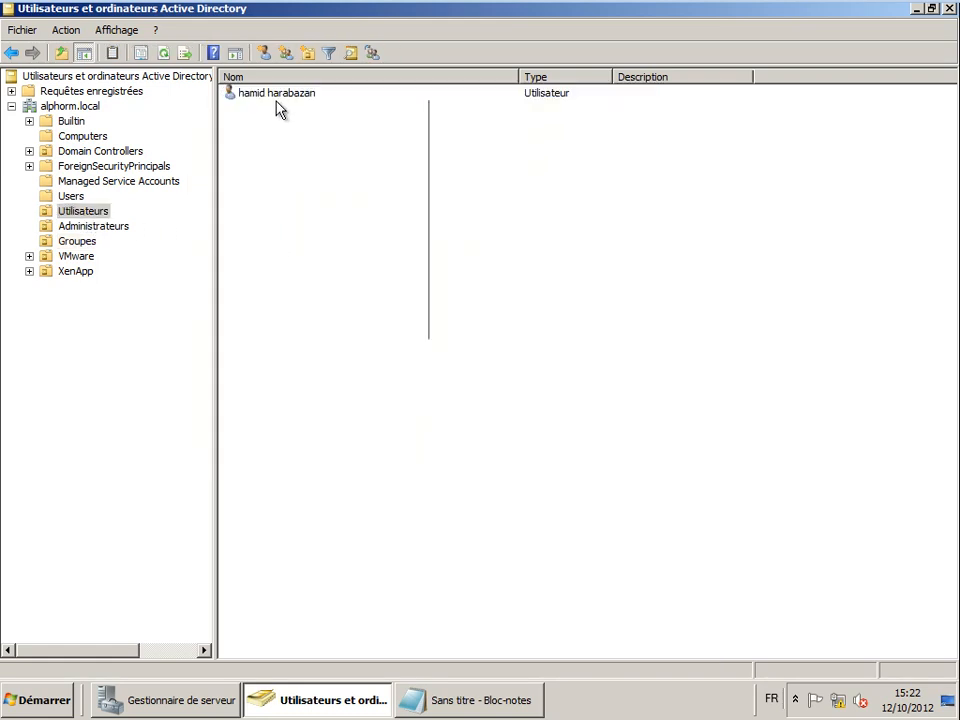
right_click(247, 95)
mouse_move(293, 232)
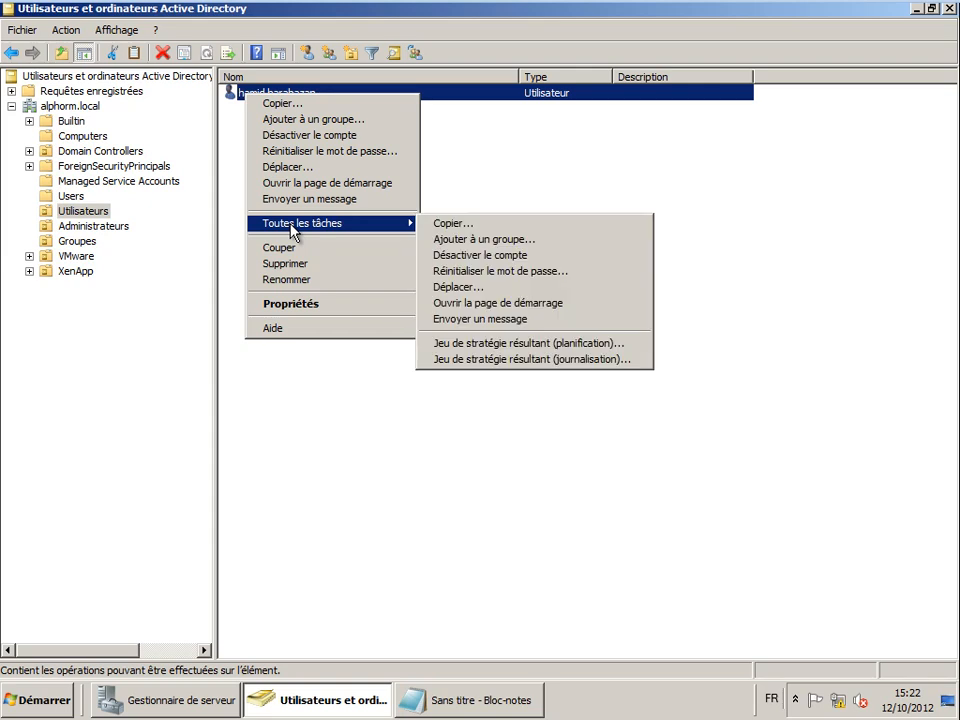
left_click(322, 119)
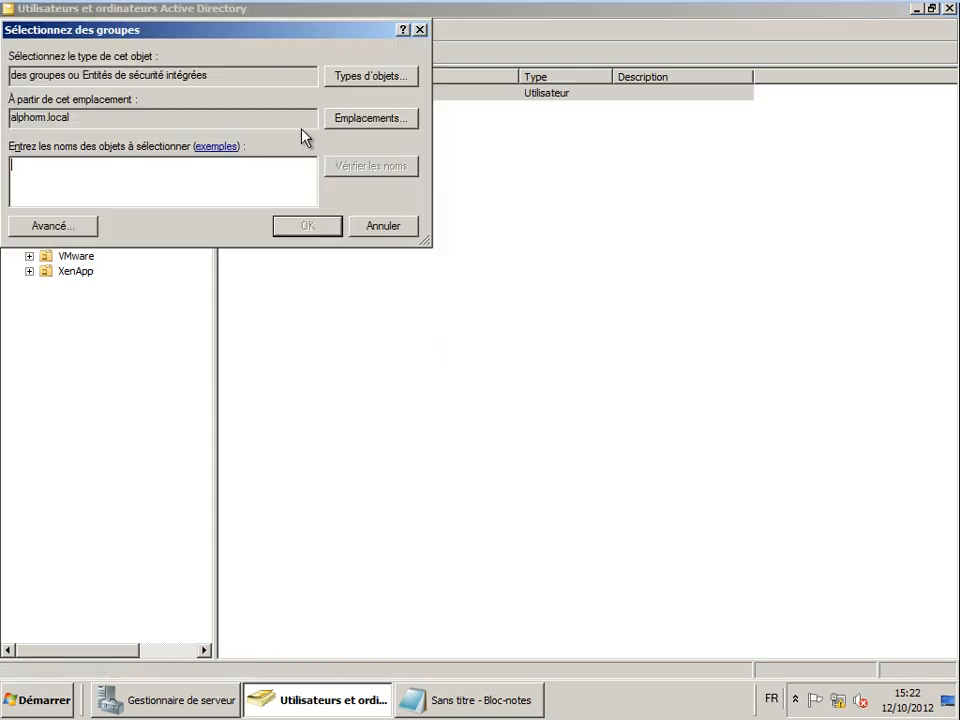
type("gd")
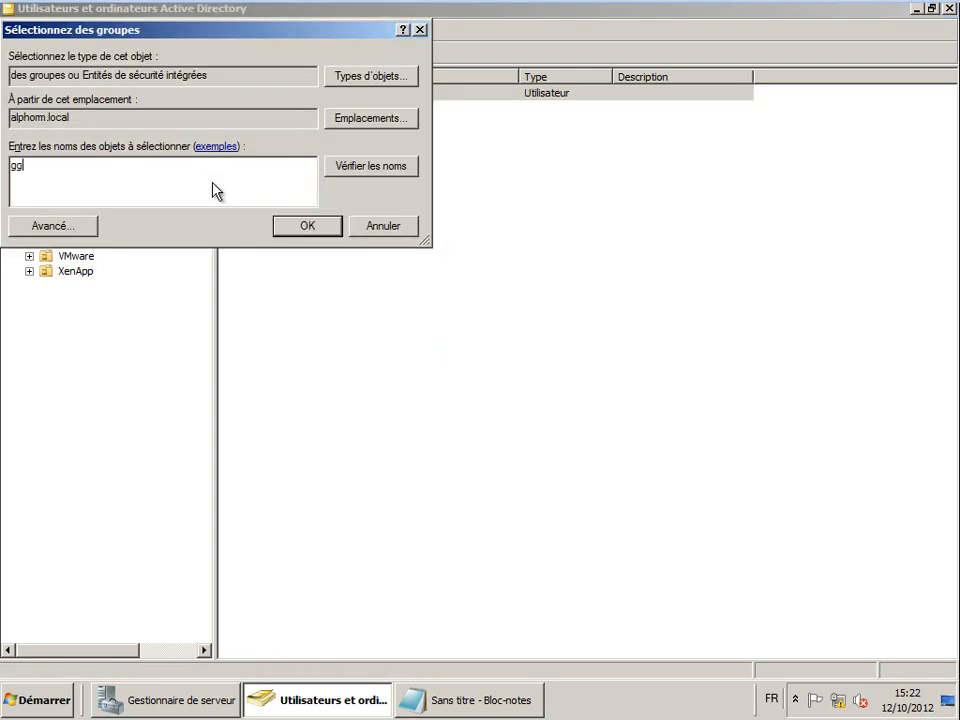
key("Return")
left_click(584, 405)
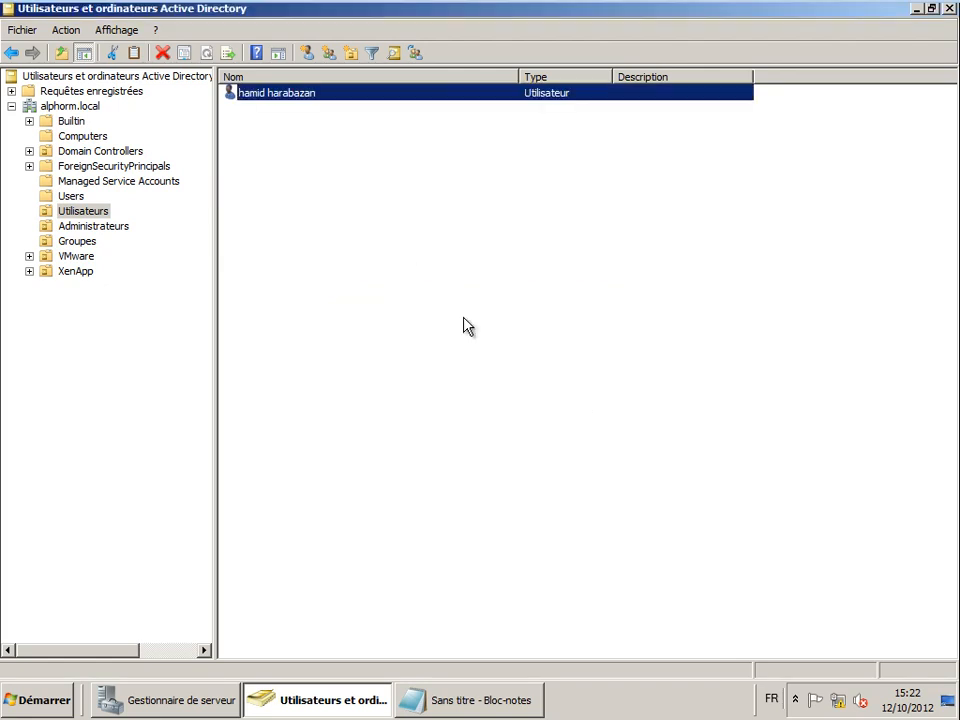
- Verify in the user's Membre de tab that it belongs to GG_Marketing and Utilisateurs du domaine
double_click(277, 95)
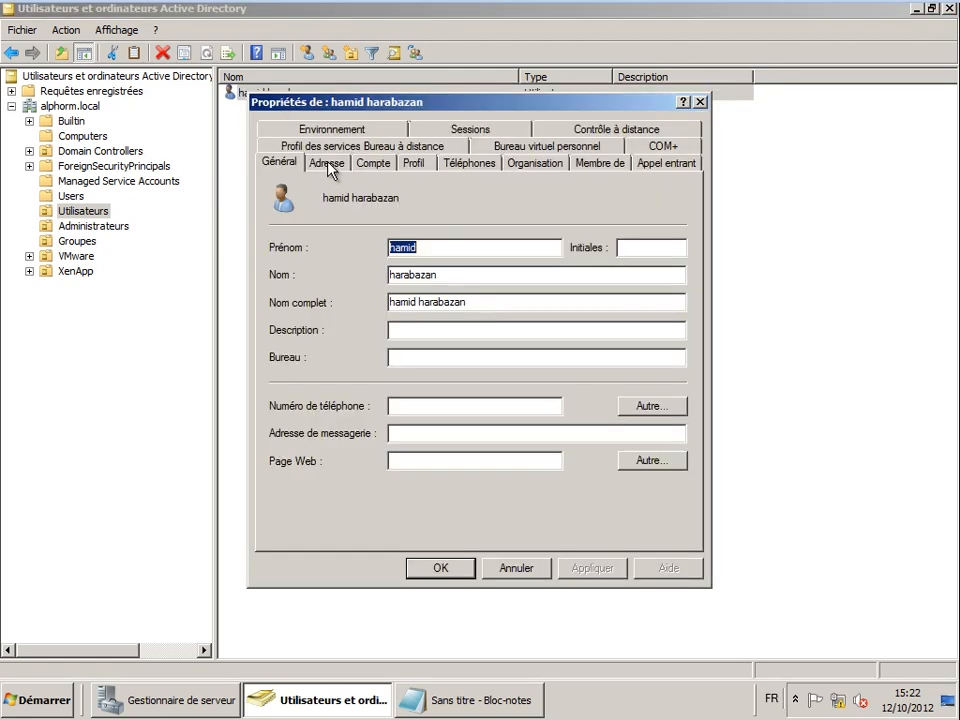
left_click(605, 165)
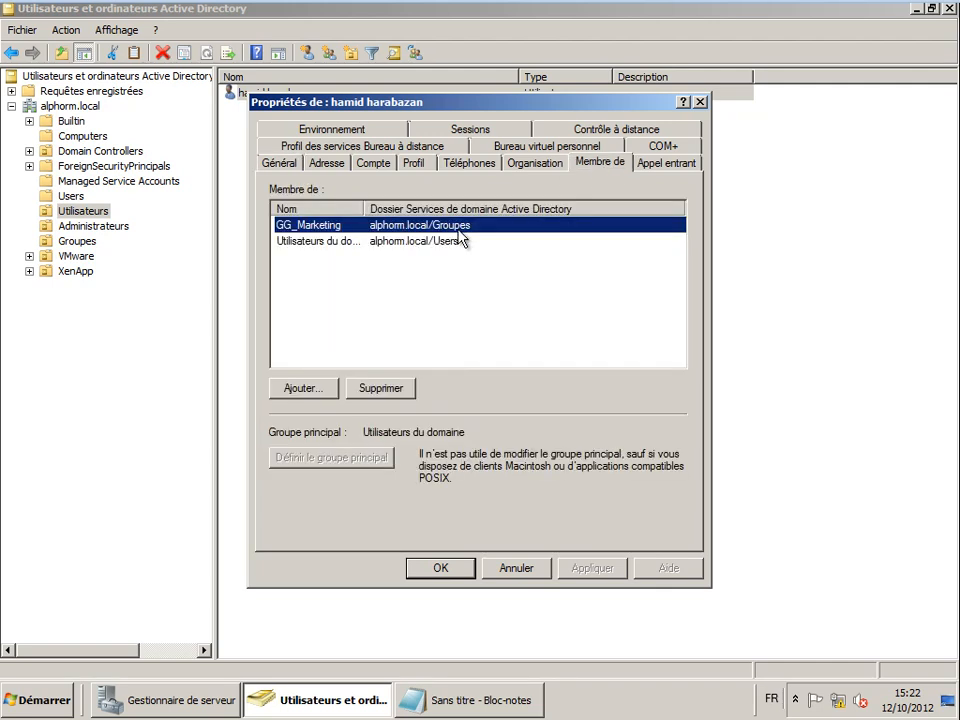
left_click(308, 243)
left_click(333, 228)
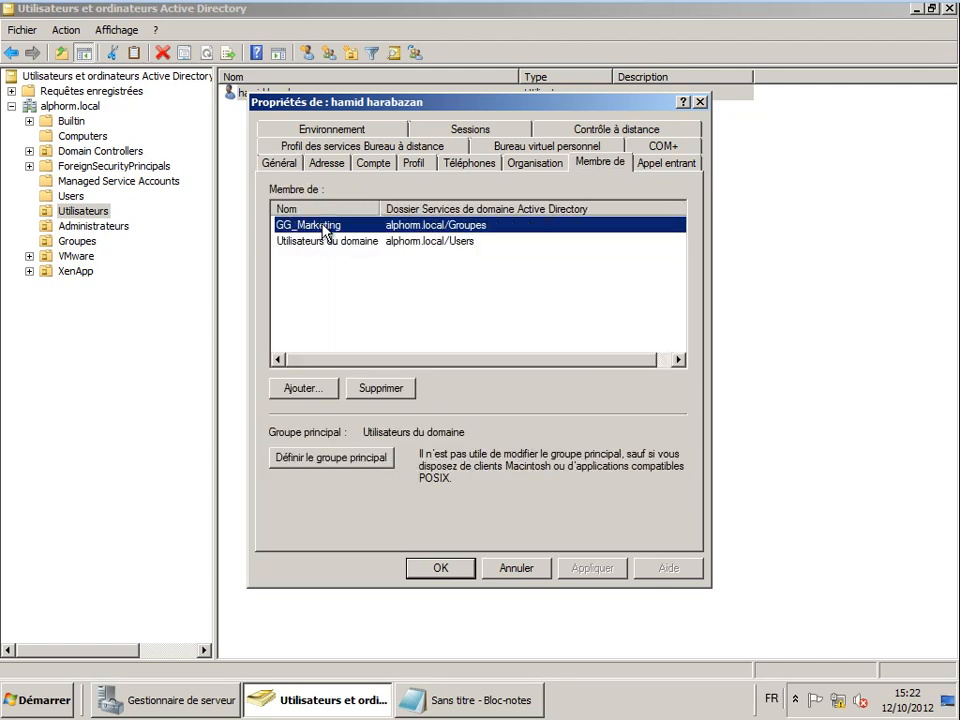
left_click(279, 164)
left_click(430, 332)
left_click(517, 567)
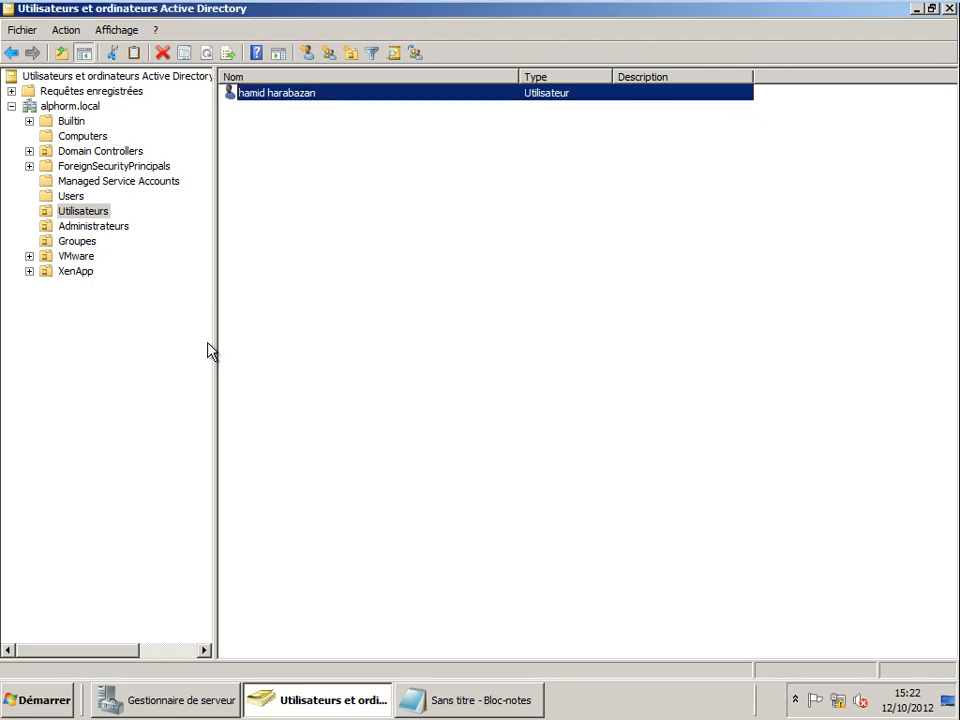
left_click(61, 213)
- Review the user's Adresse, Compte, Profil, Téléphones and Organisation tabs
double_click(255, 97)
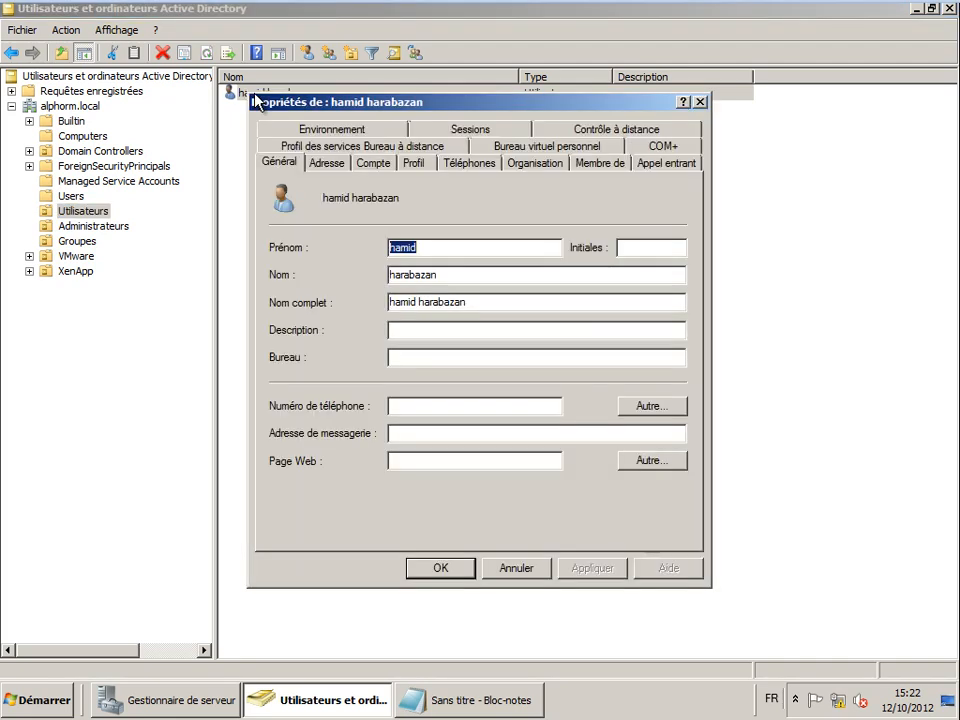
left_click(423, 404)
left_click(326, 163)
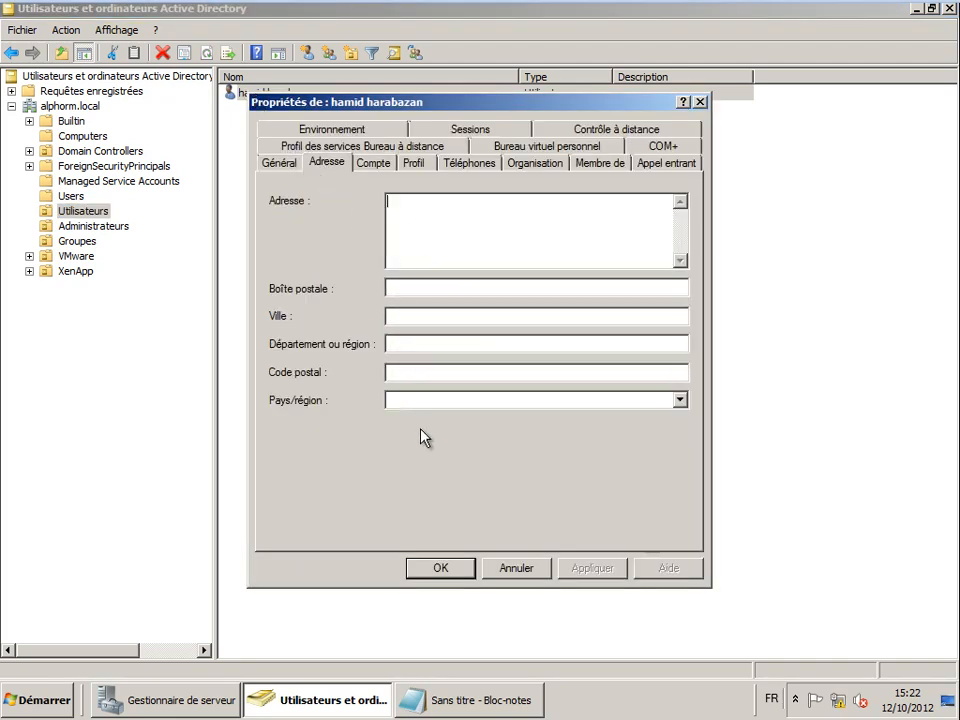
left_click(374, 164)
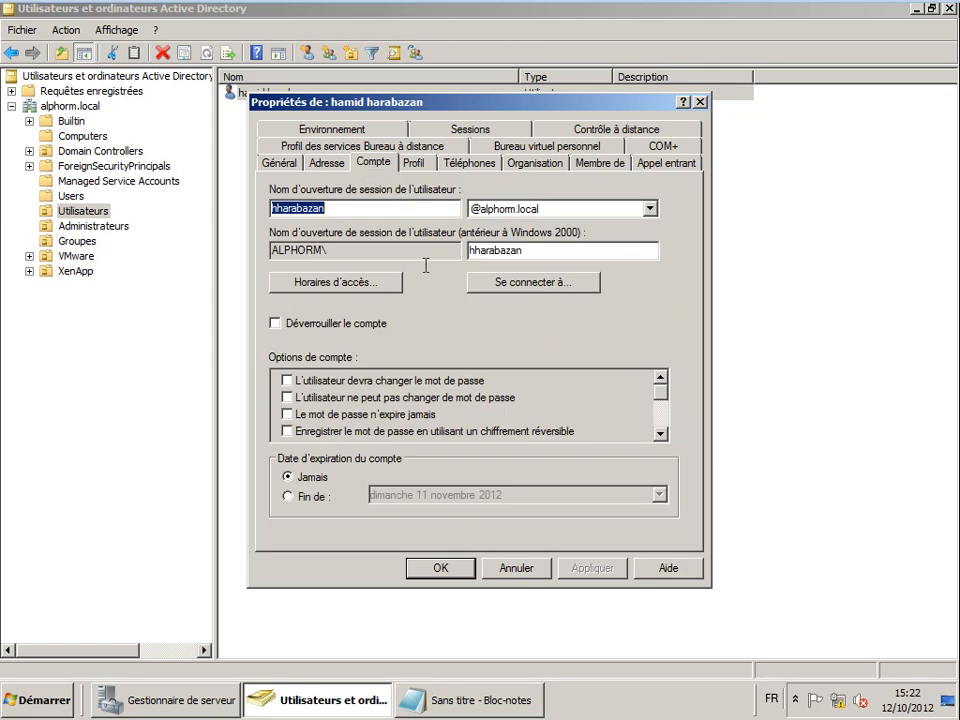
left_click(416, 165)
left_click(470, 165)
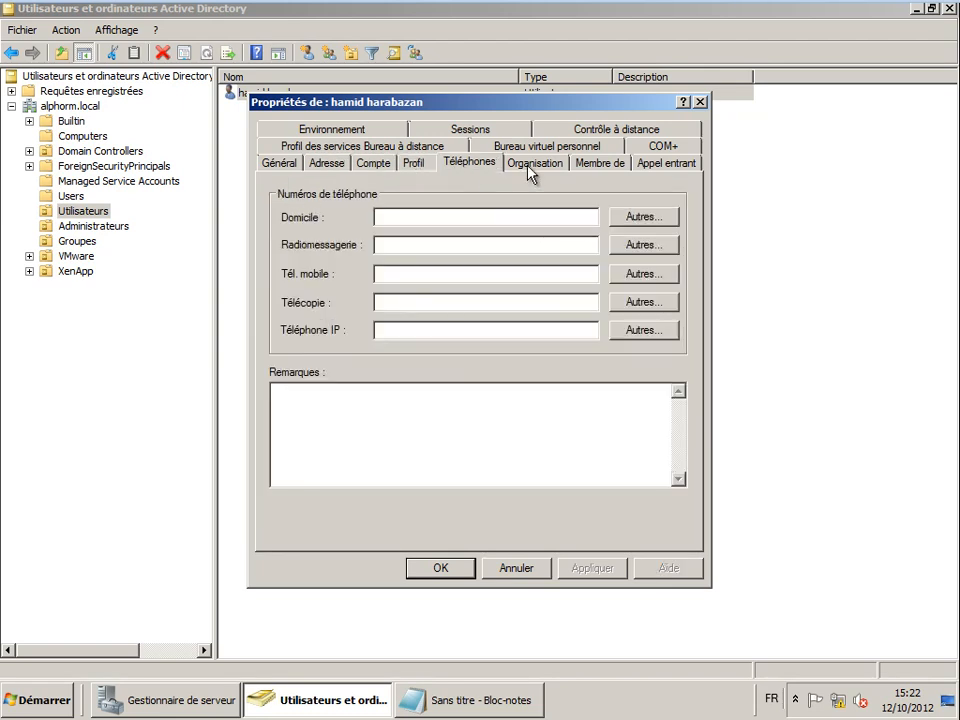
left_click(536, 162)
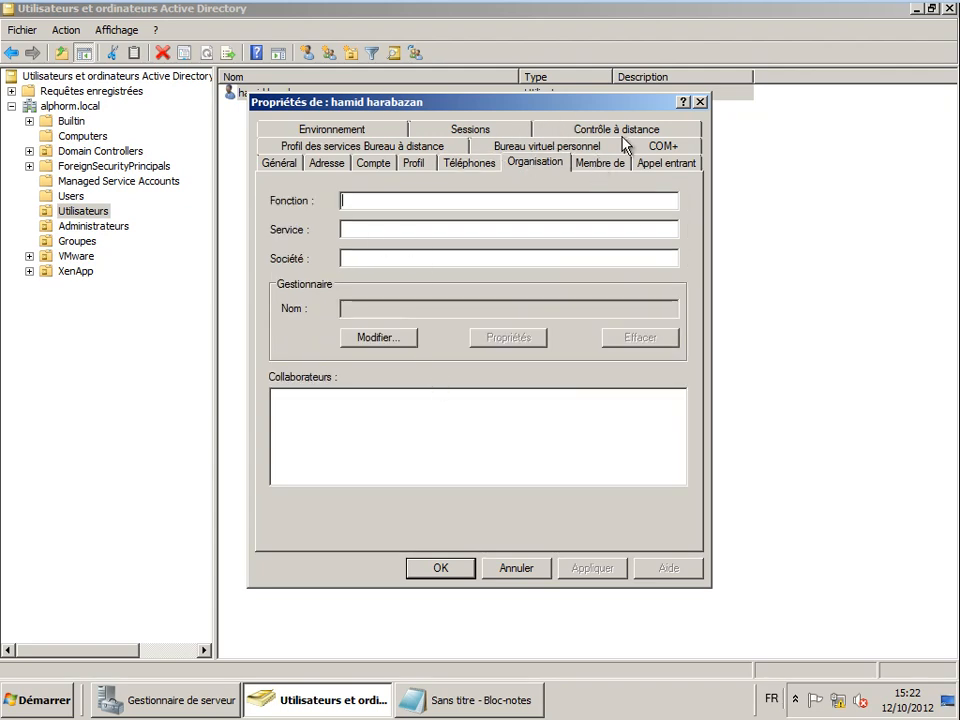
- Cancel the user's properties and display the empty Computers container
left_click(533, 571)
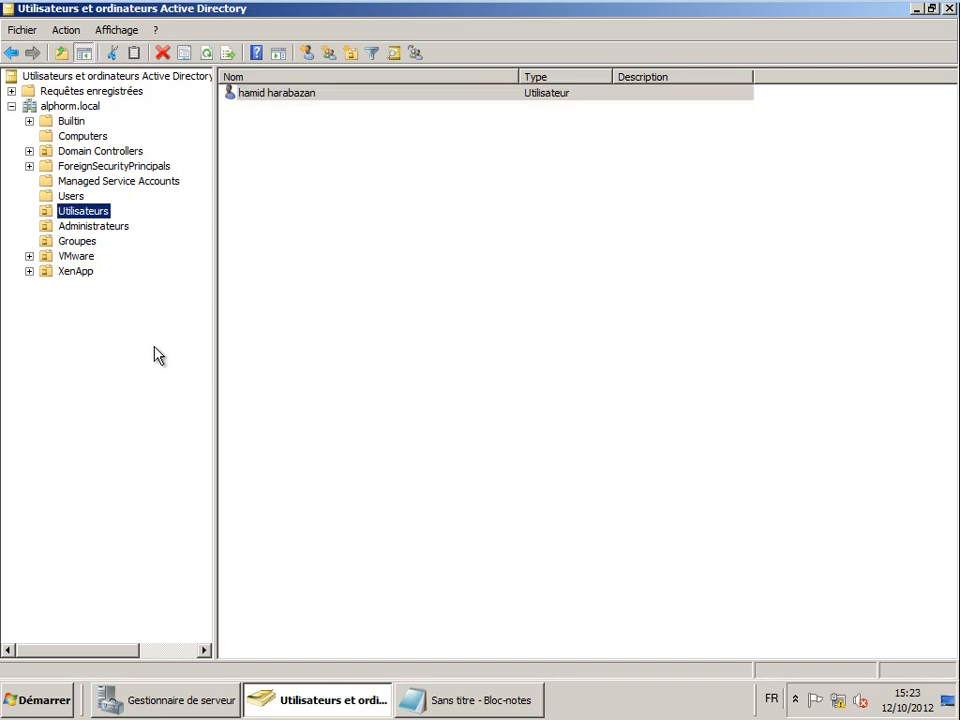
left_click(250, 246)
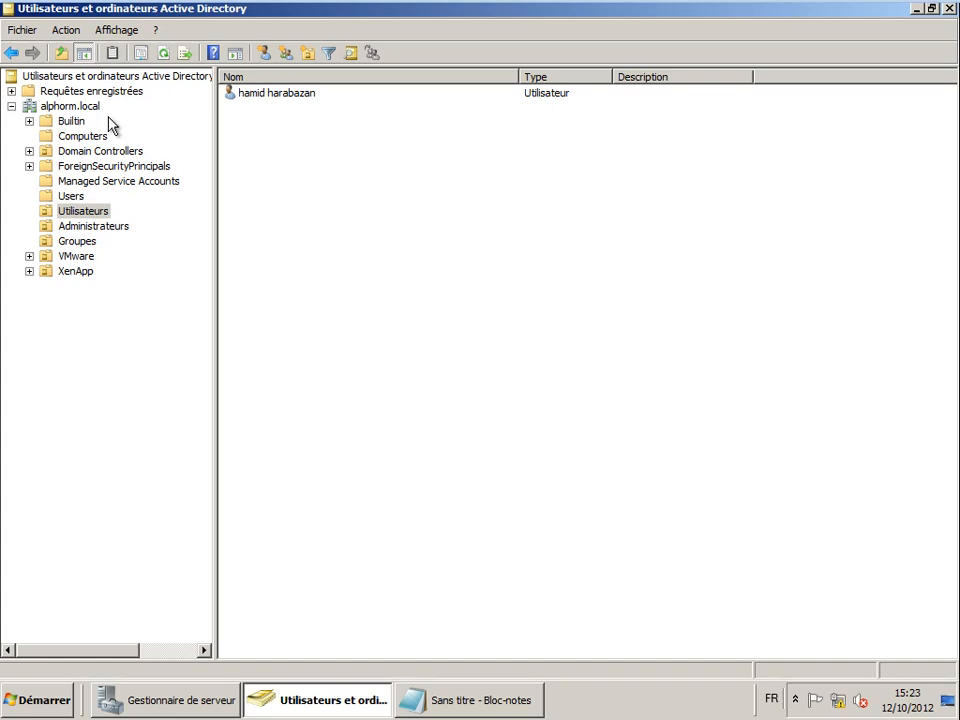
left_click(82, 136)
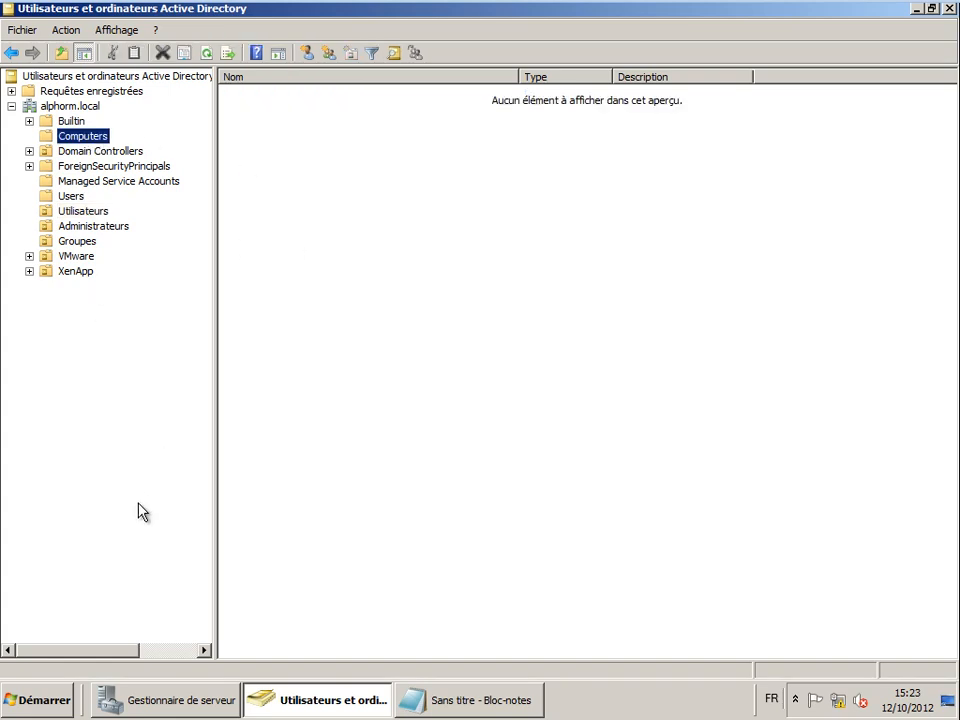
- On CL1, end the Démonstration slideshow and minimize PowerPoint to reveal the desktop
mouse_move(866, 6)
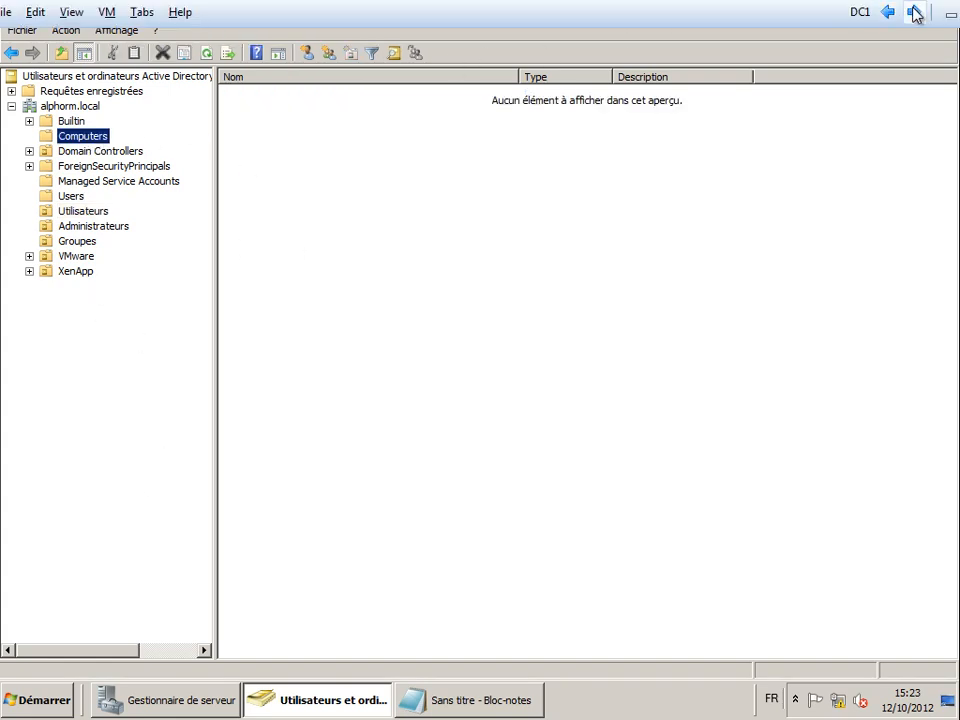
left_click(913, 12)
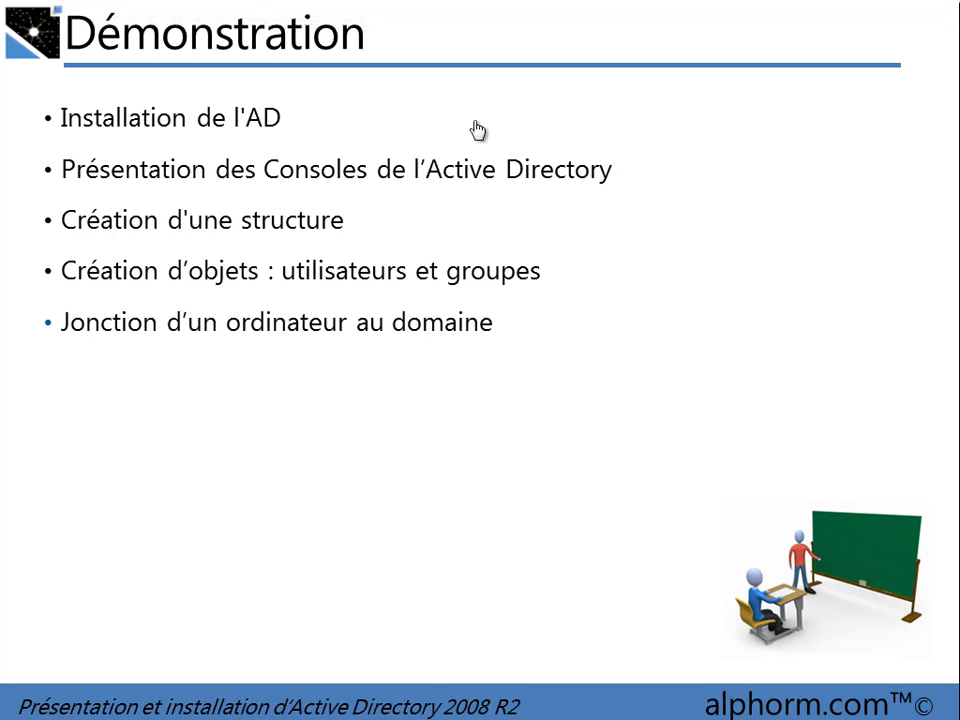
key("Escape")
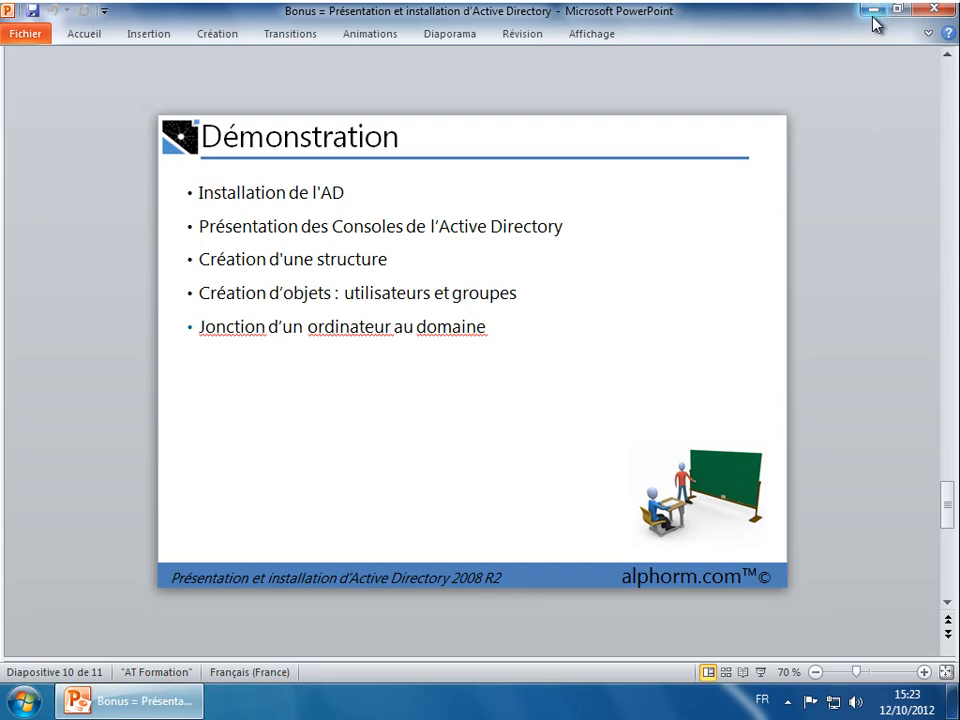
left_click(869, 9)
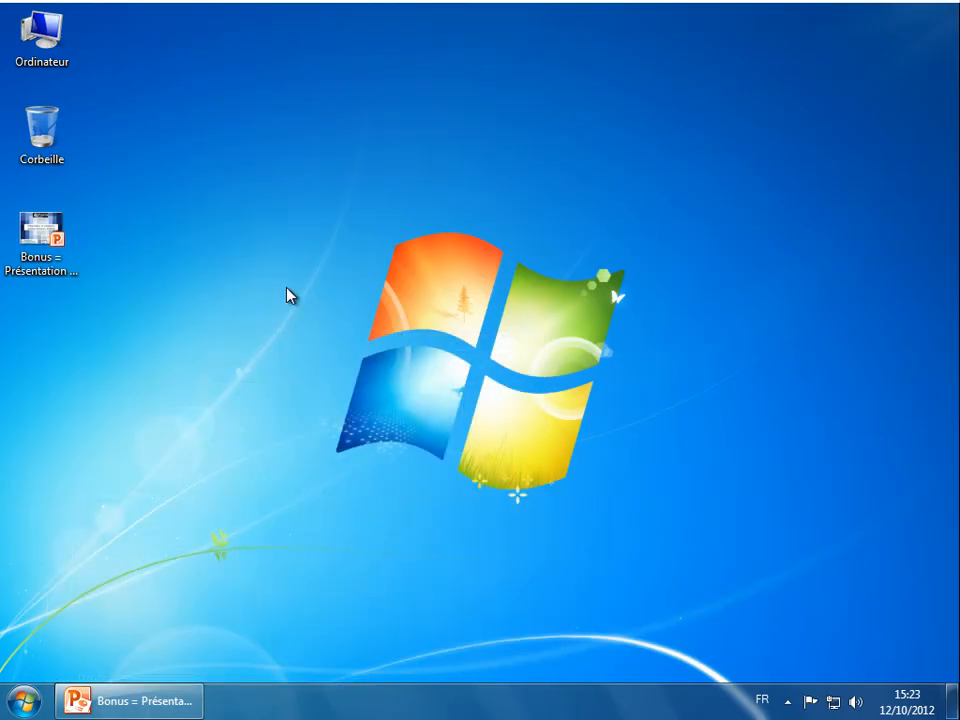
- From Ordinateur properties, change membership to Domaine and enter alphorm.local
right_click(55, 48)
left_click(112, 226)
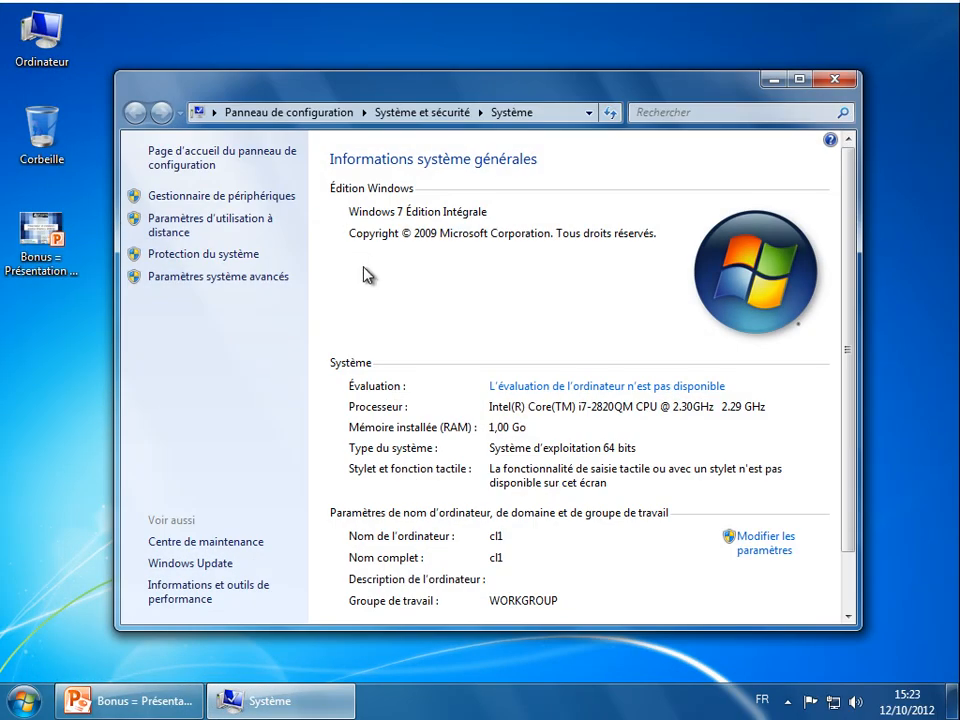
left_click(760, 543)
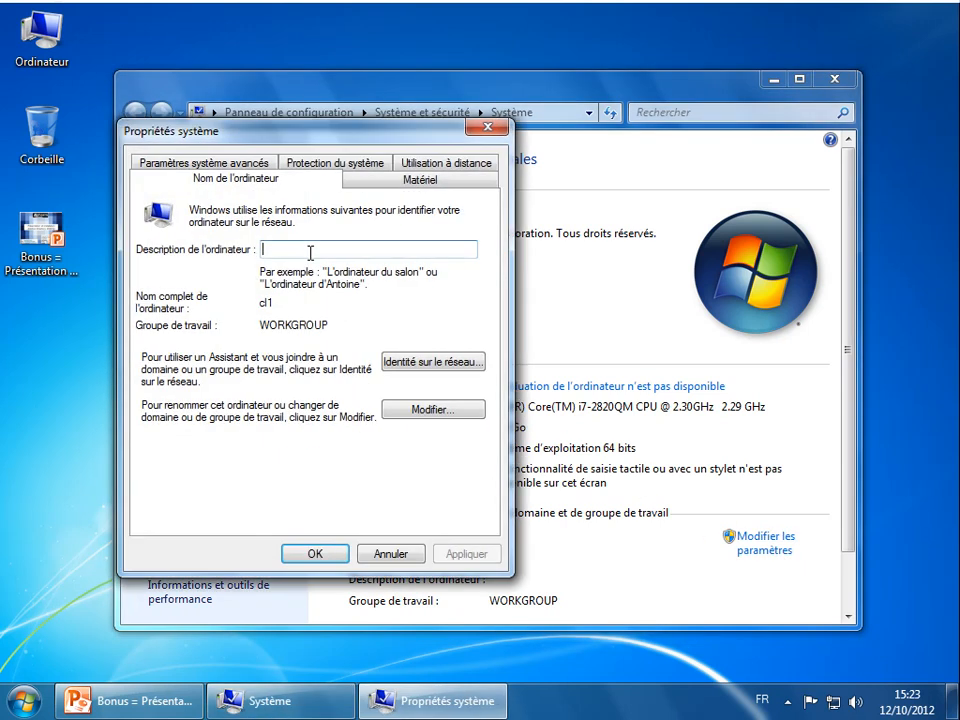
left_click(418, 410)
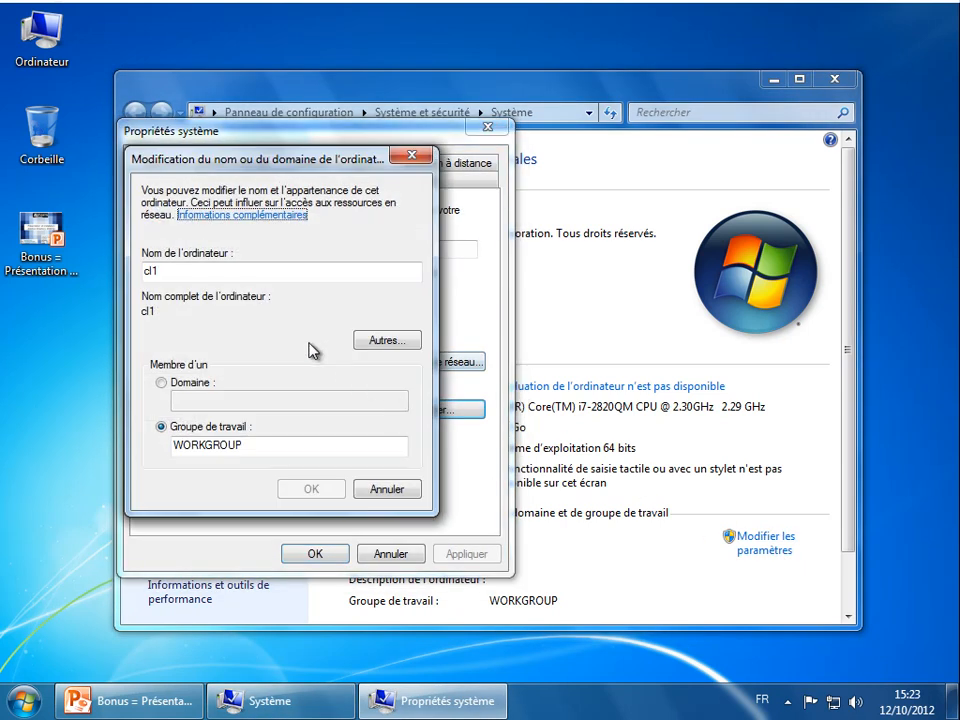
left_click(175, 388)
left_click(193, 399)
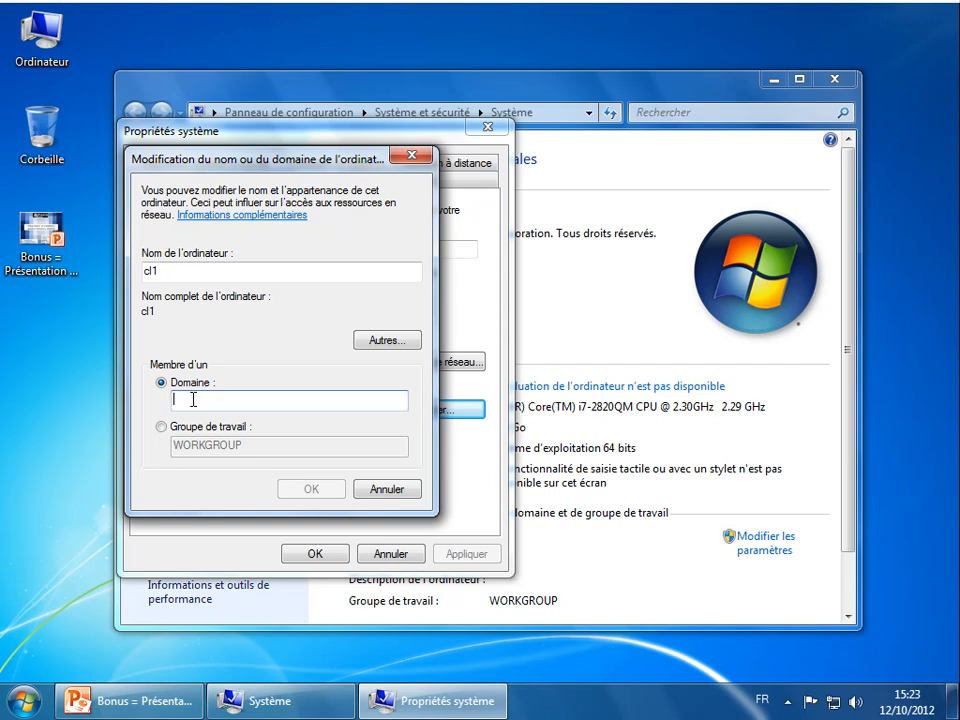
type("alphorm.local")
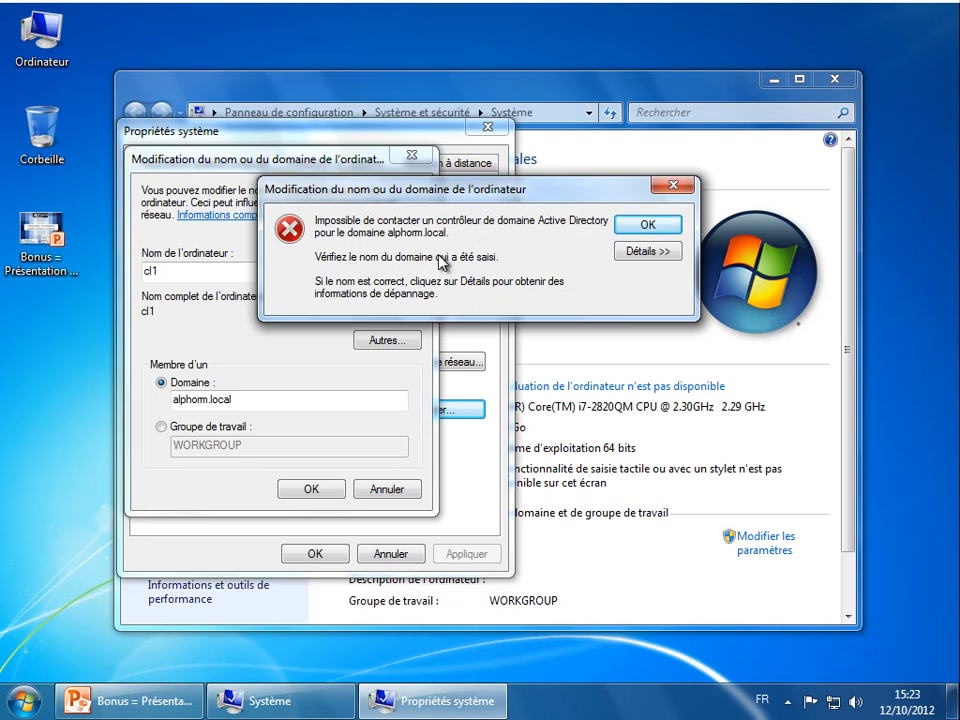
- Dismiss the join error and open the local connection's network details
left_click(655, 251)
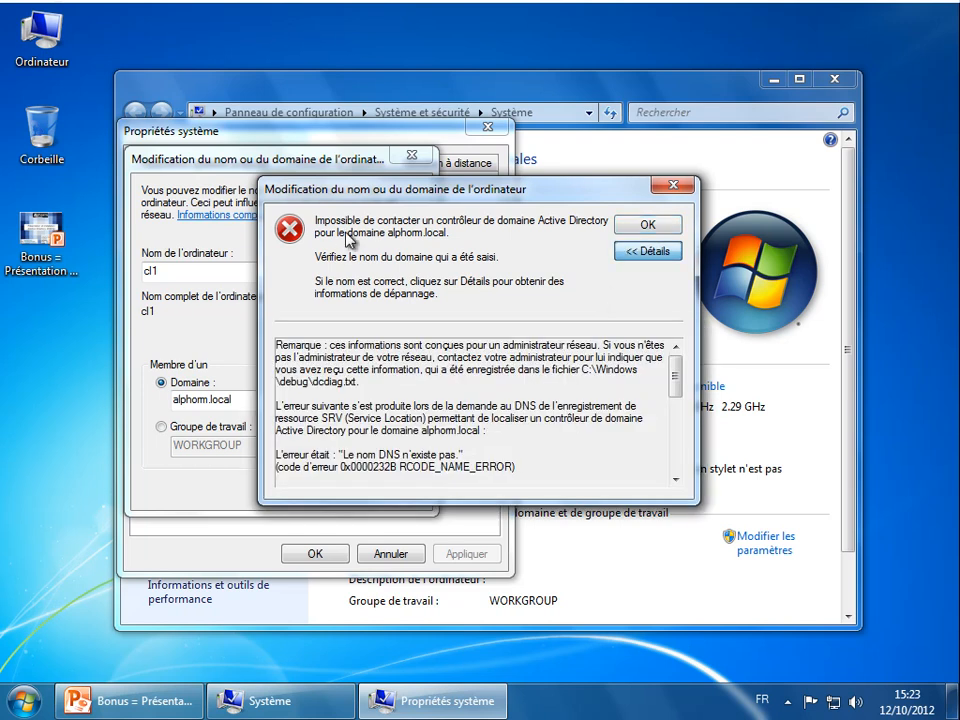
left_click(648, 226)
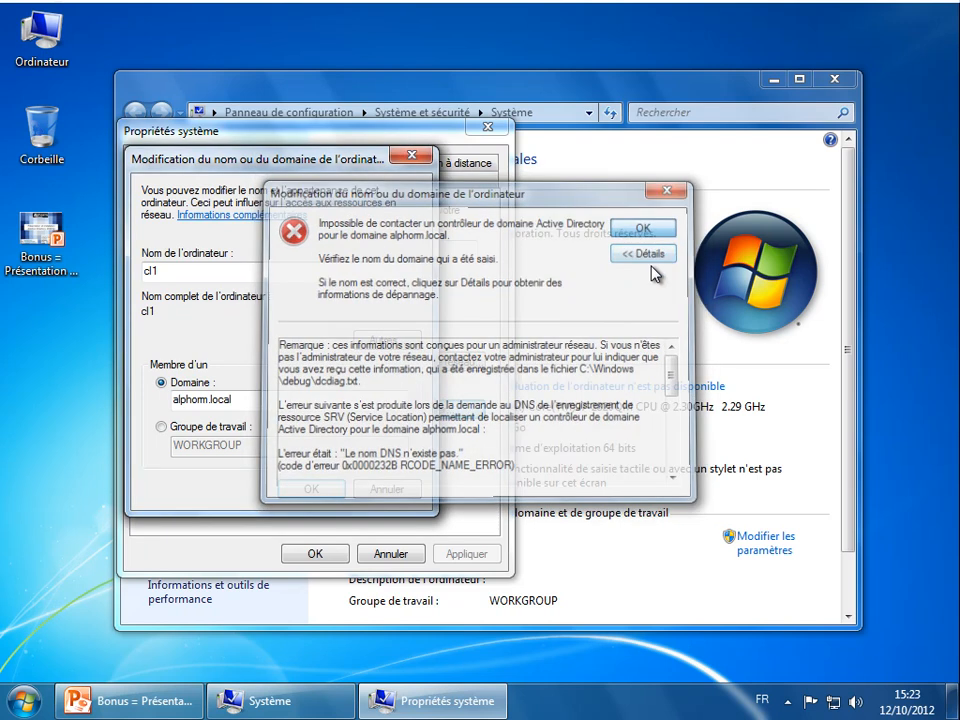
left_click(833, 701)
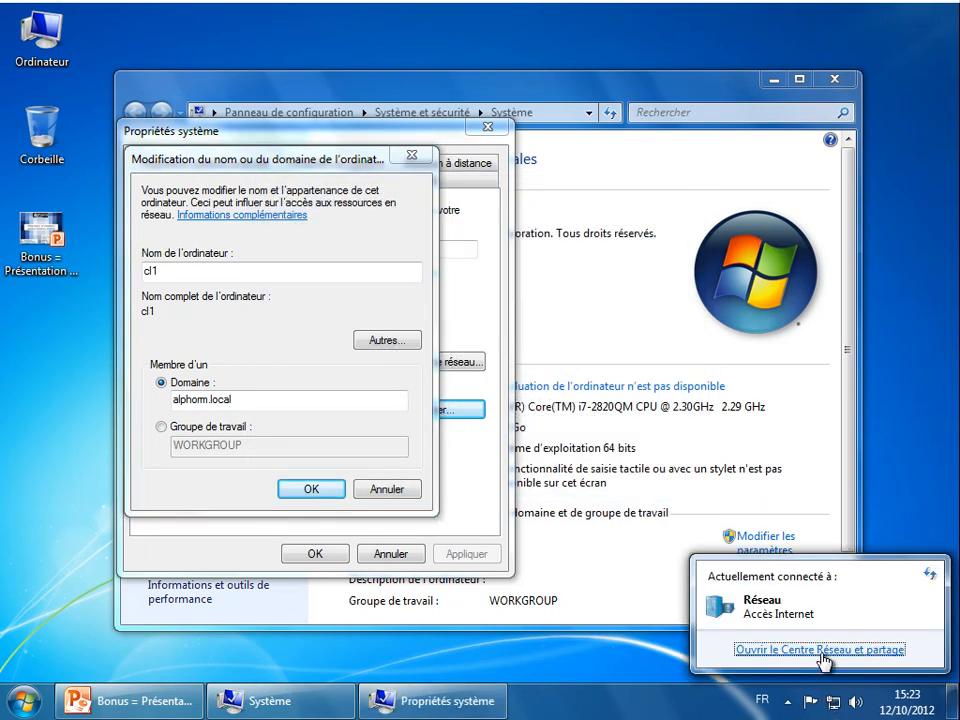
left_click(818, 649)
left_click(788, 343)
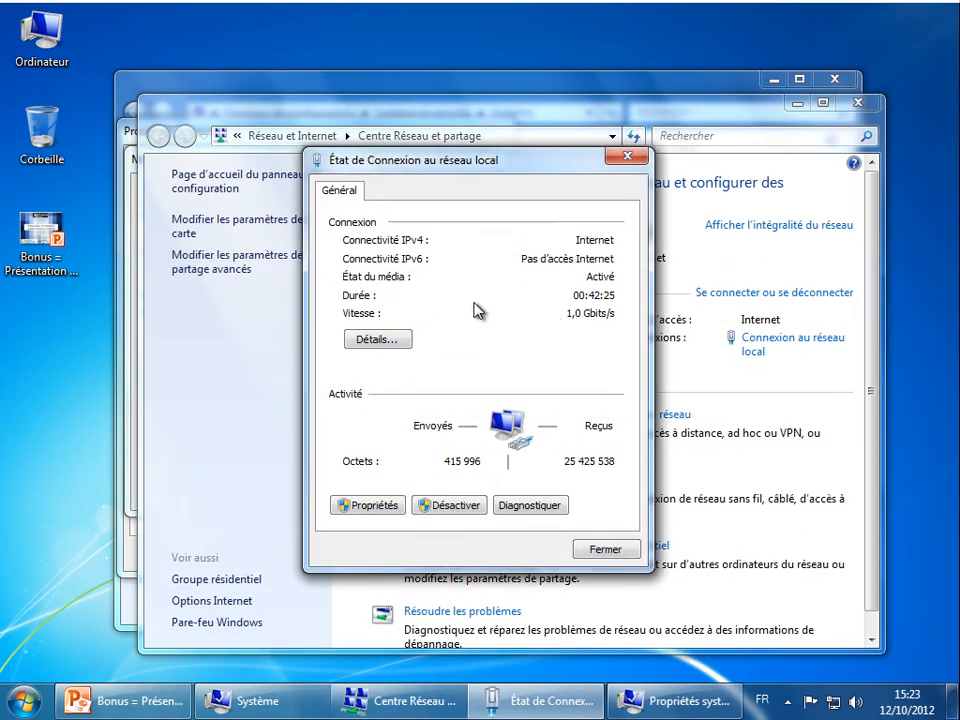
left_click(372, 341)
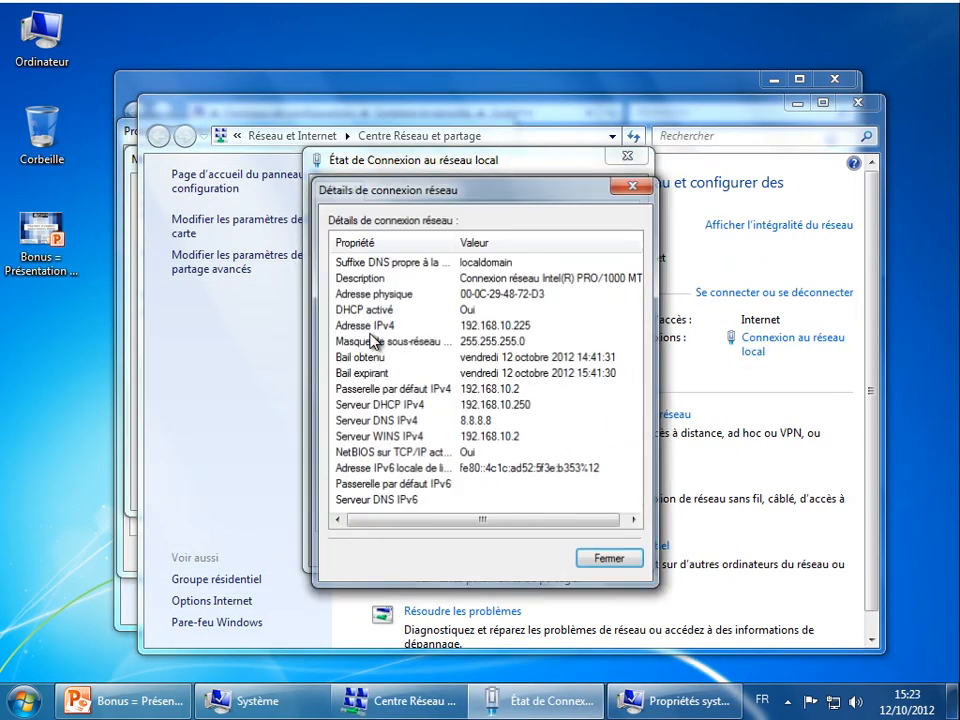
- Point out the IPv4 address 192.168.10.225, the subnet mask and DNS server 8.8.8.8
left_click(450, 327)
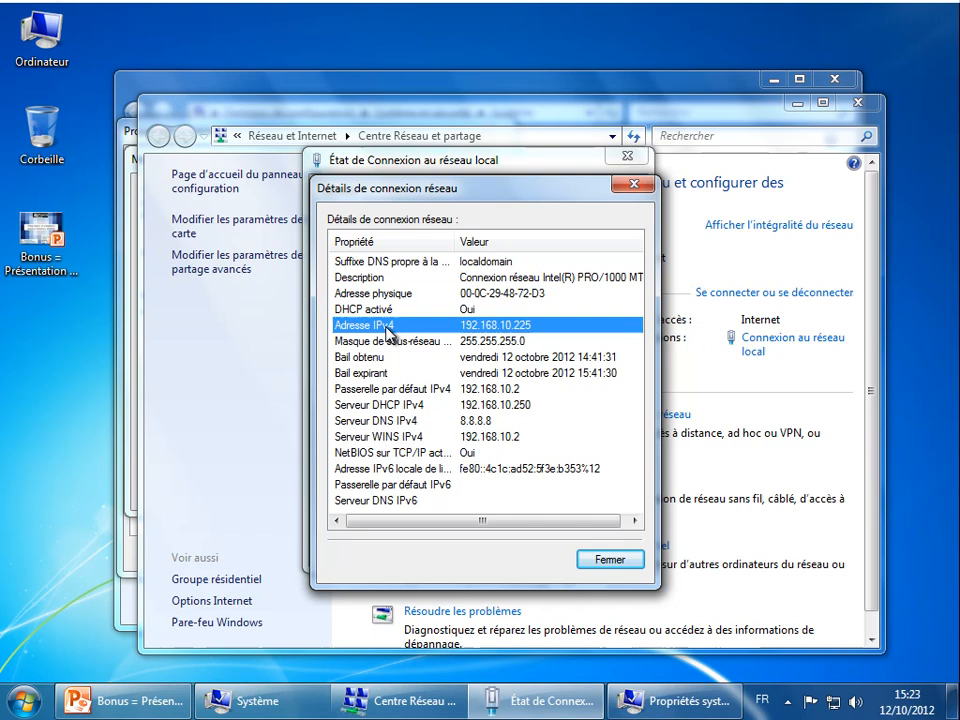
left_click(531, 341)
left_click(529, 331)
left_click(529, 336)
left_click(528, 332)
left_click(530, 336)
left_click(529, 332)
left_click(528, 338)
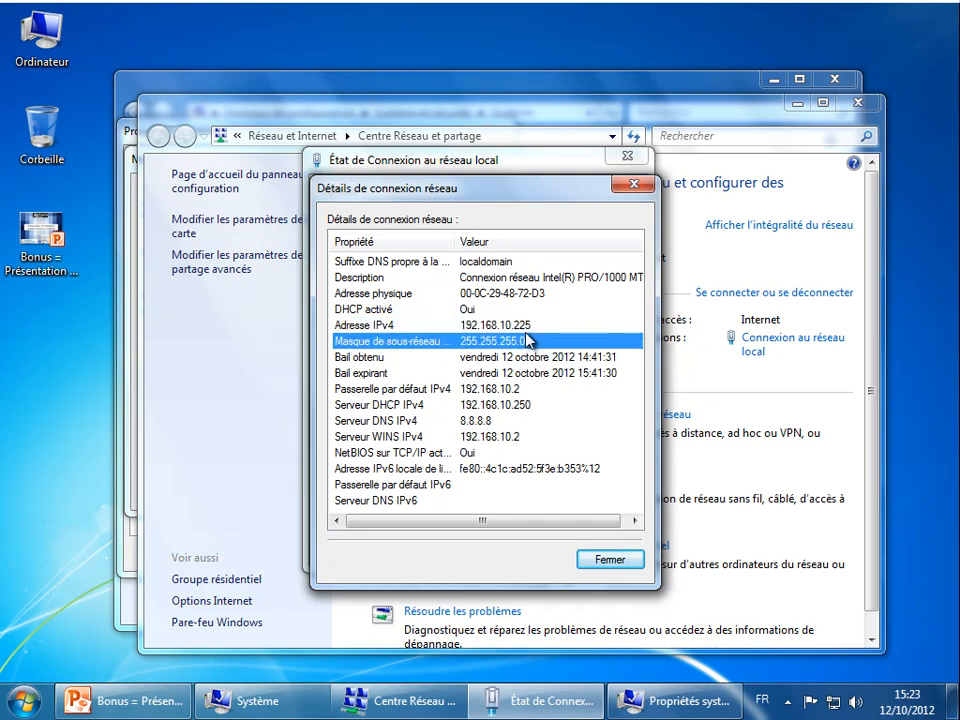
left_click(430, 434)
left_click(452, 421)
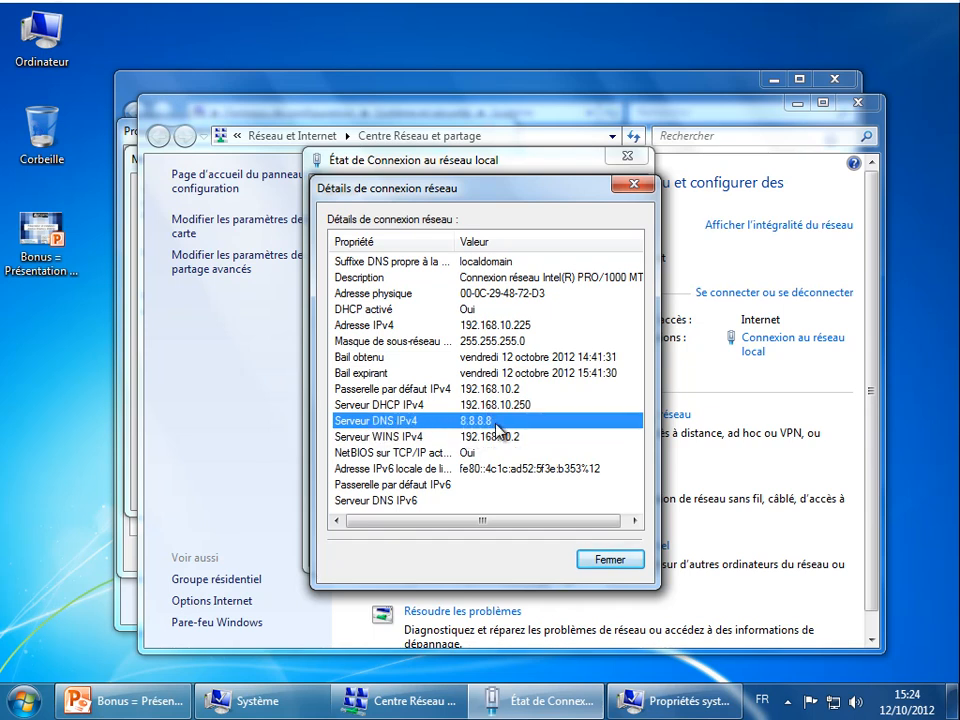
- Close the details and status windows and bring the Network and Sharing Center back
left_click(607, 561)
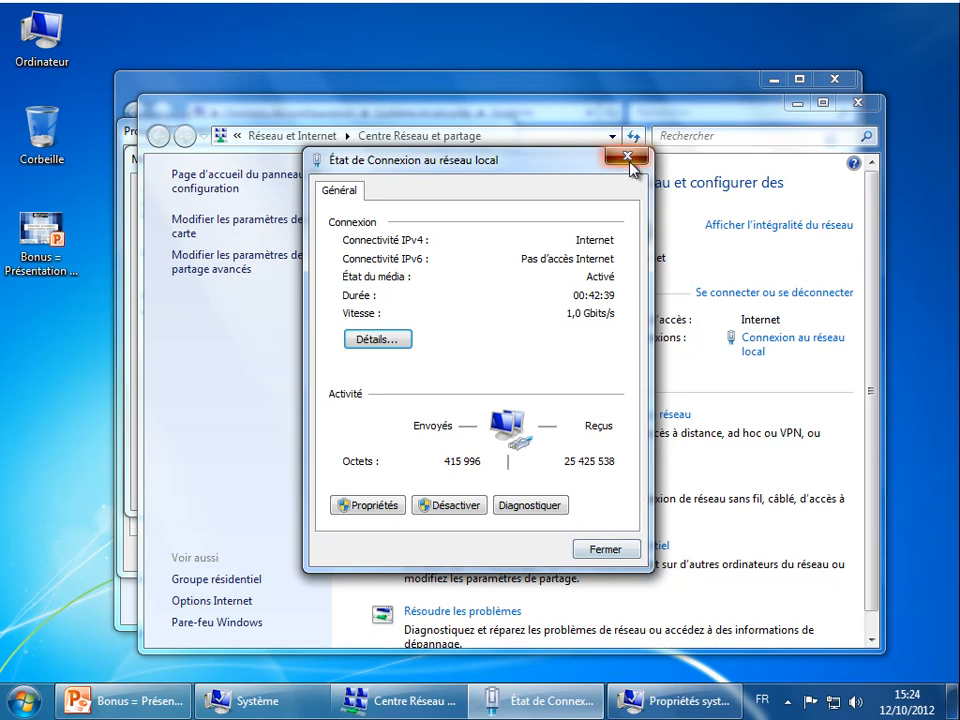
left_click(628, 157)
left_click(797, 104)
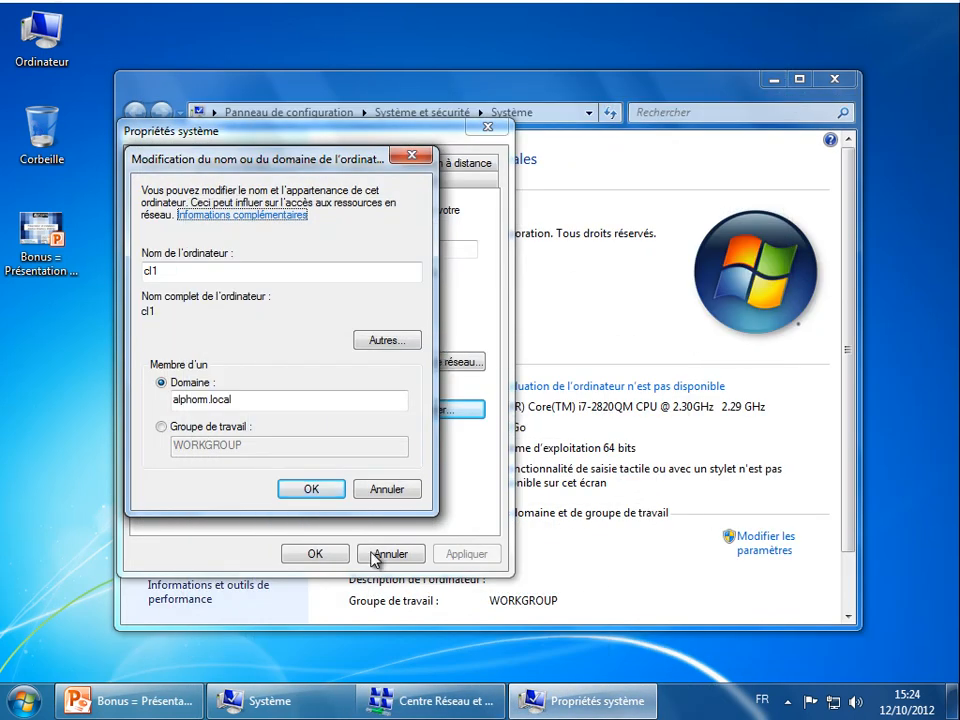
left_click(541, 711)
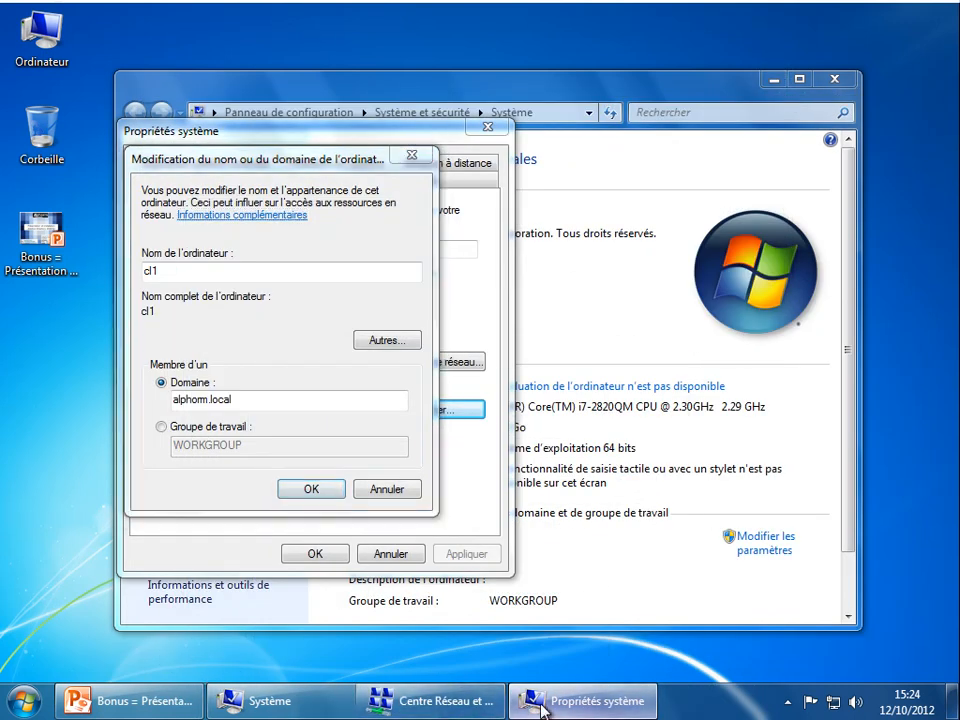
left_click(440, 707)
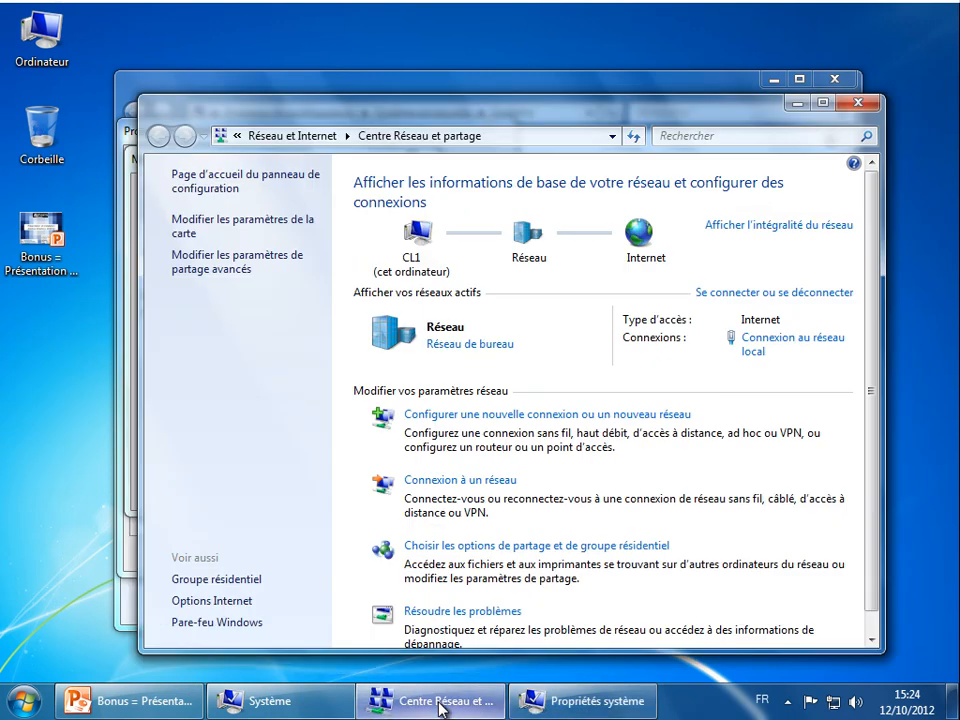
- Open the local area connection's TCP/IPv4 properties from the adapter settings
double_click(404, 110)
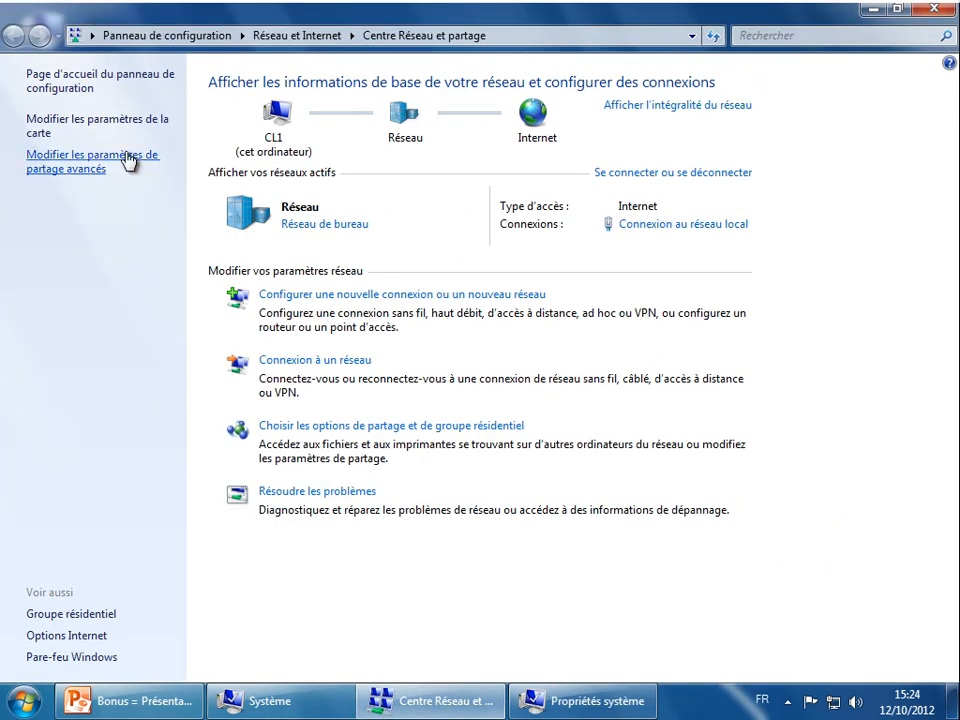
left_click(105, 120)
left_click(90, 114)
double_click(90, 114)
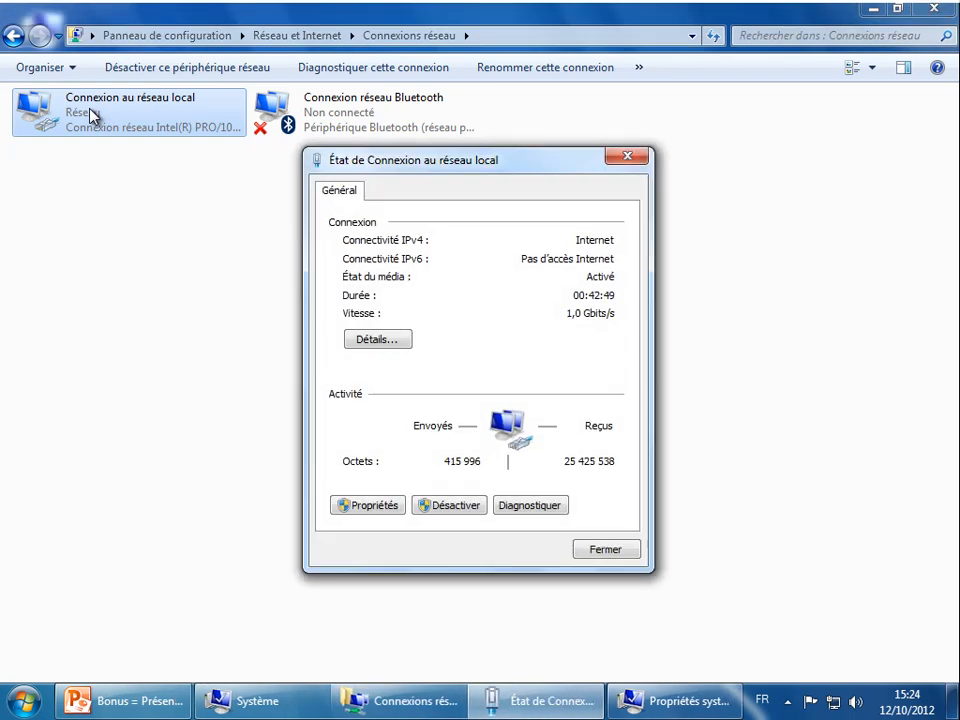
left_click(360, 509)
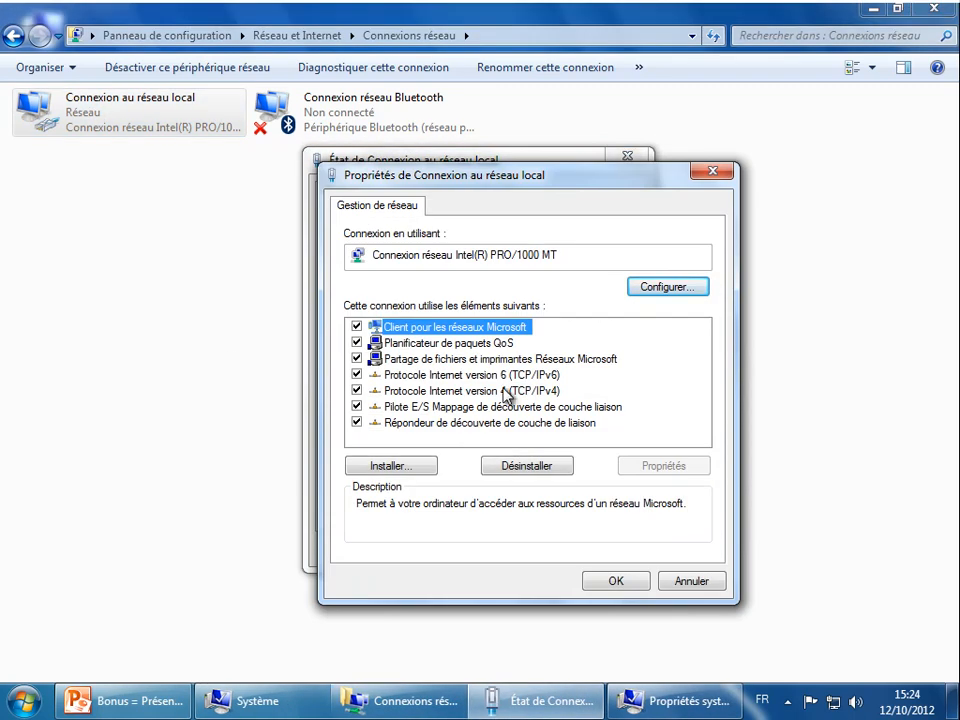
double_click(497, 390)
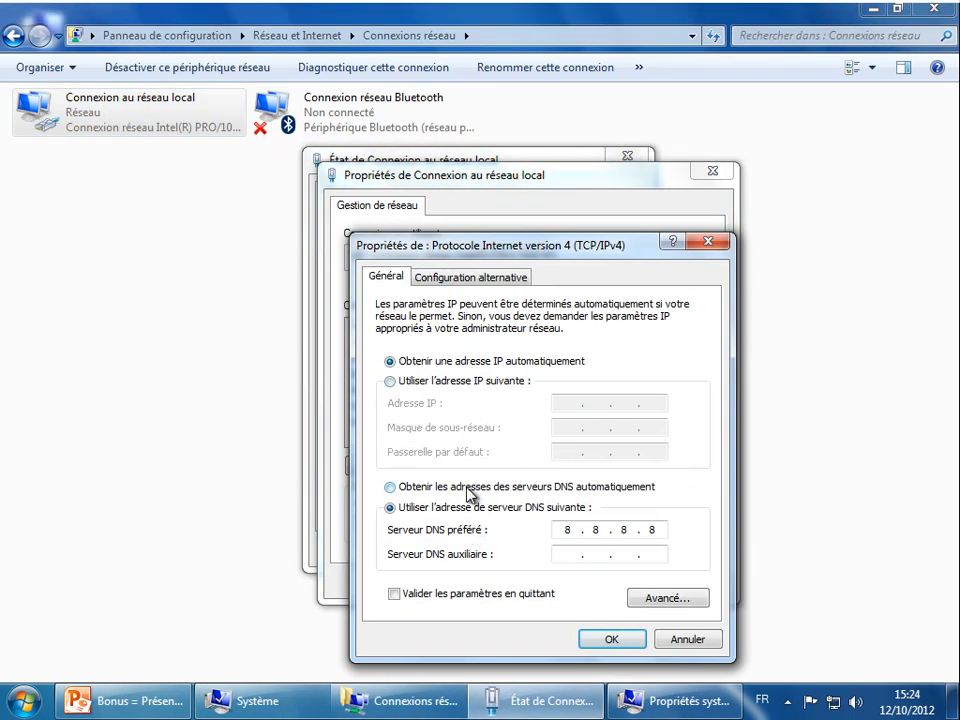
- Set the preferred DNS server to 192.168.10.10 and confirm the connection settings
double_click(575, 530)
left_click(630, 639)
left_click(613, 579)
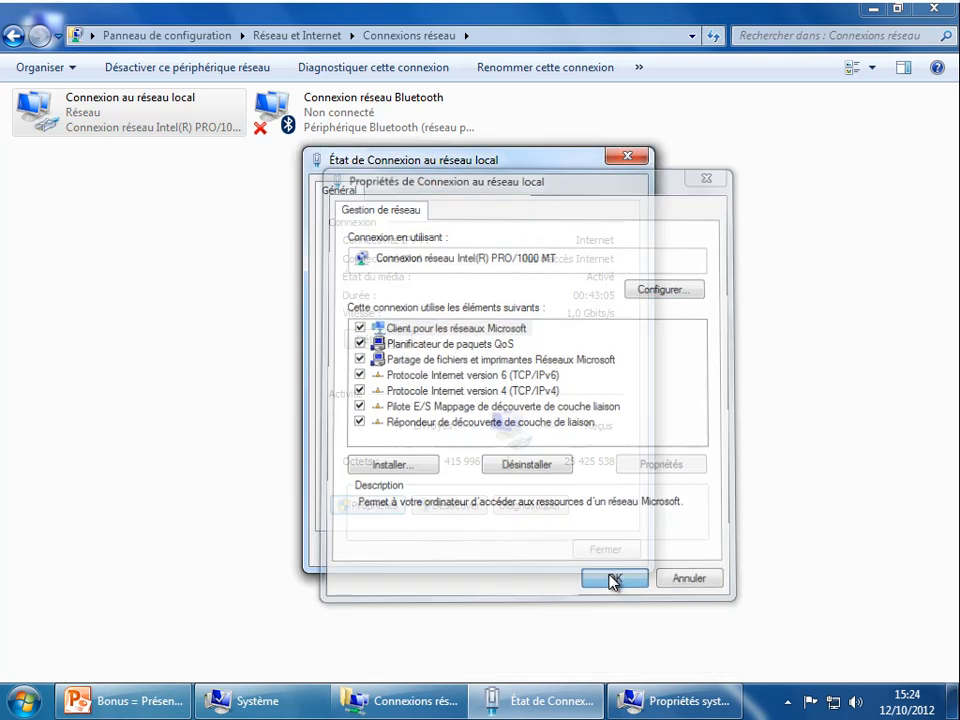
left_click(600, 550)
left_click(699, 334)
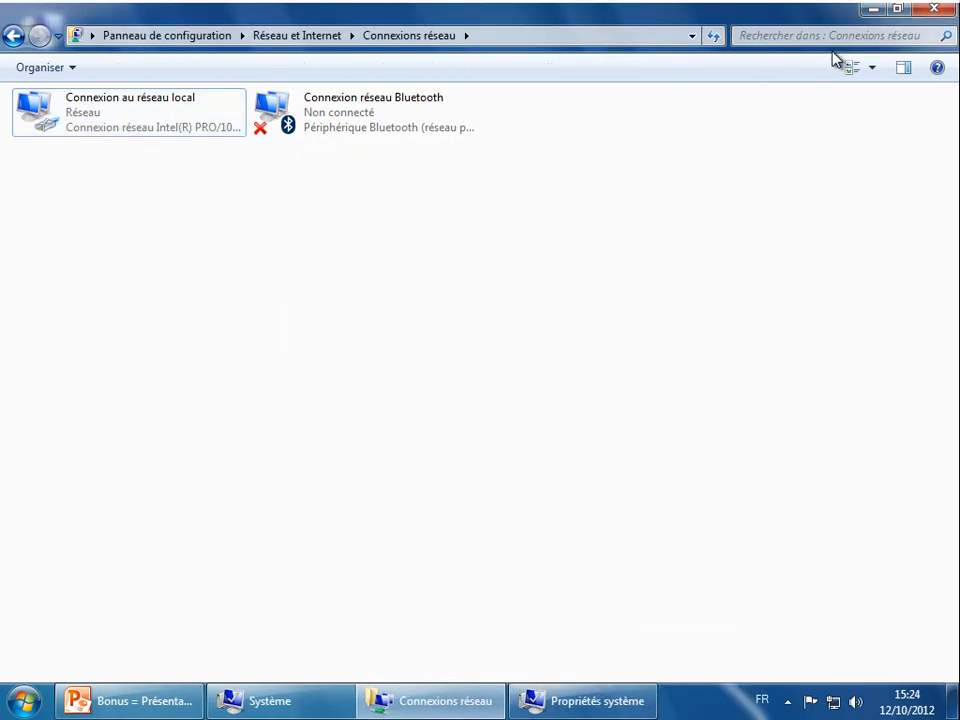
- Confirm joining alphorm.local with the domain administrator credentials and acknowledge the welcome message
left_click(874, 9)
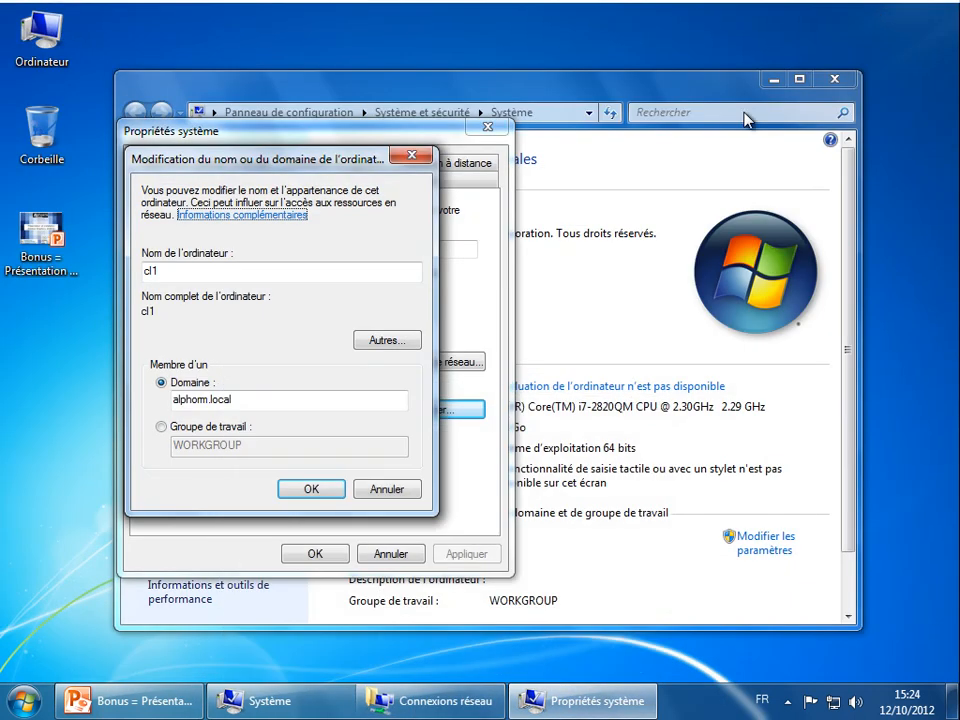
left_click(309, 487)
left_click(241, 312)
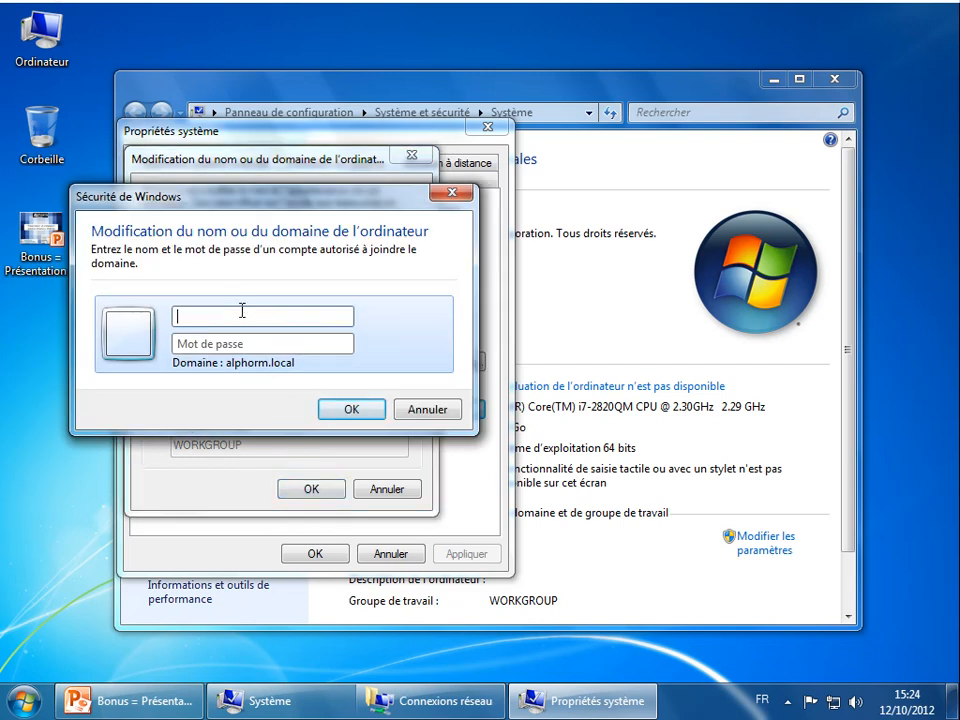
type("administrateur")
key("Tab")
type("P")
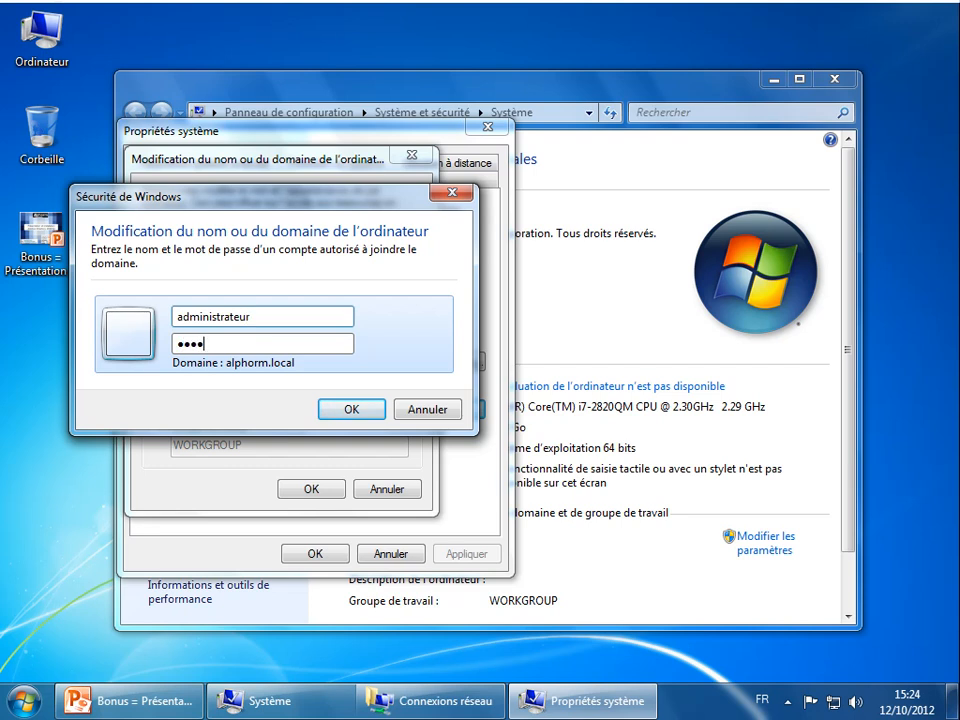
key("Return")
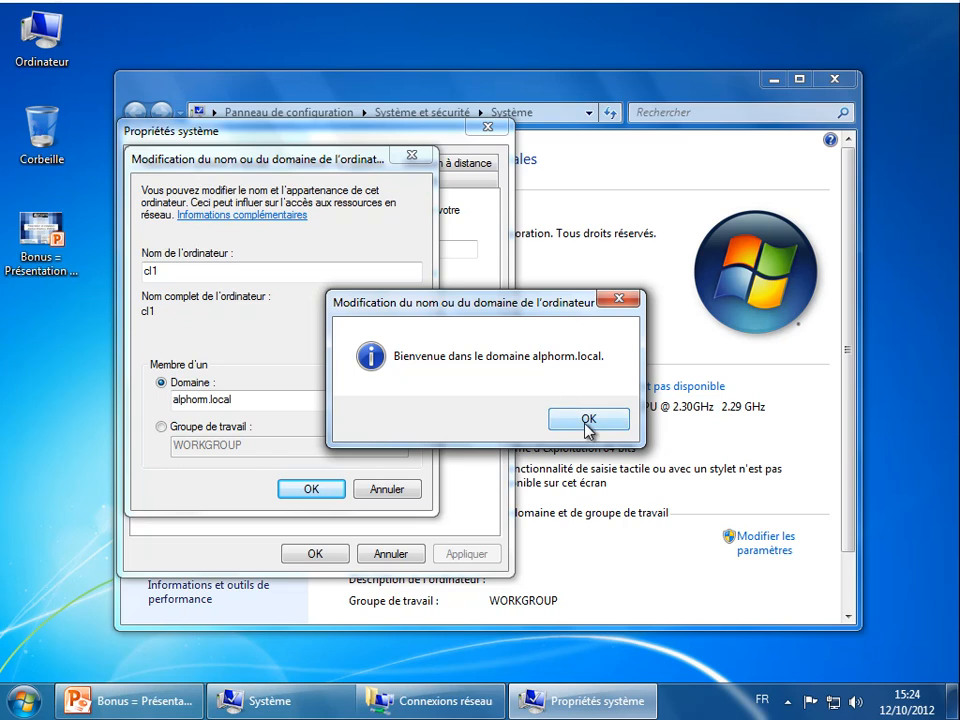
left_click(588, 418)
- Acknowledge the domain change and restart the client computer now
left_click(313, 490)
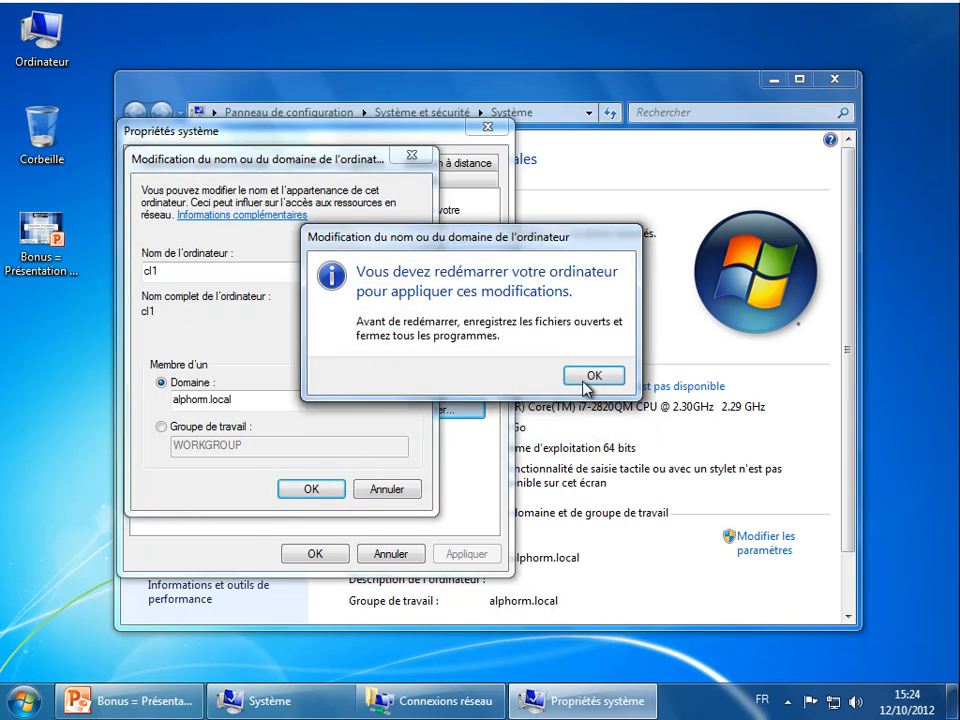
left_click(589, 375)
left_click(314, 553)
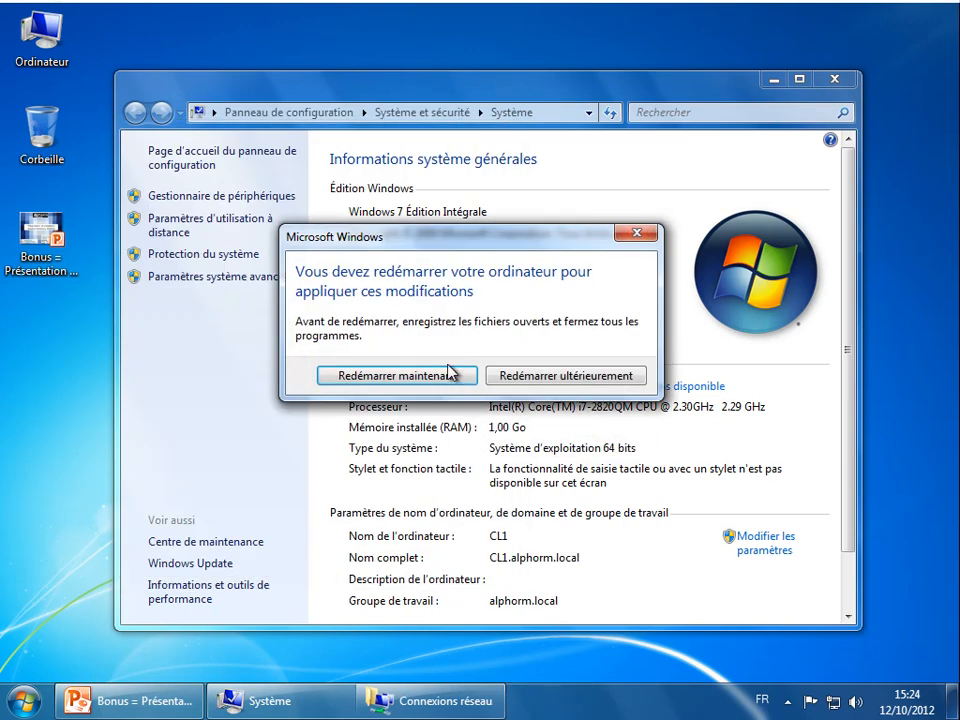
left_click(420, 376)
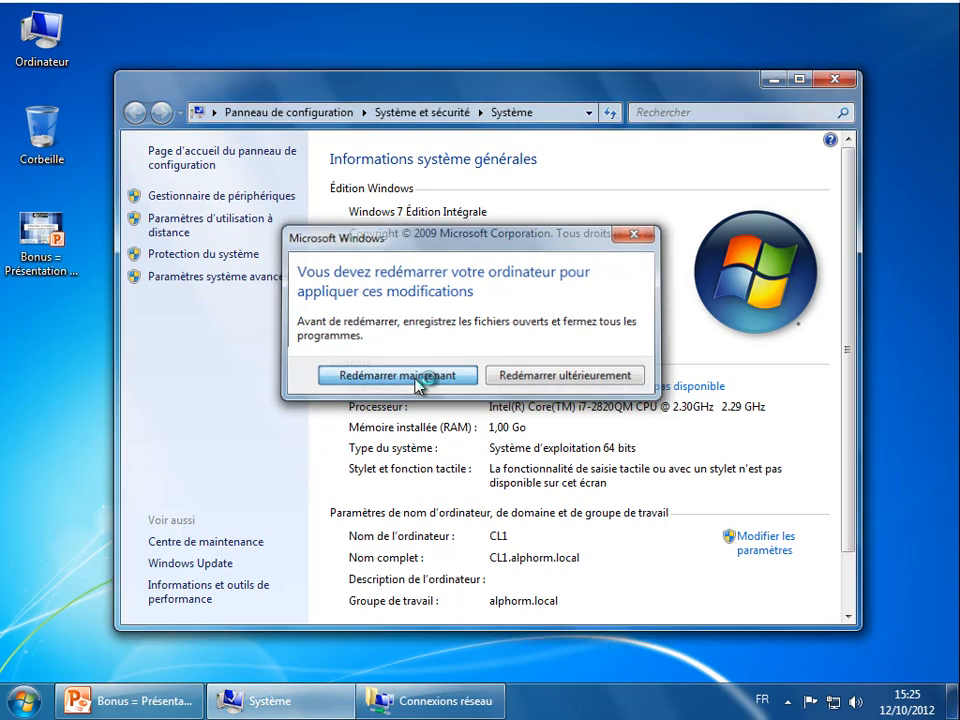
- On DC1, refresh the Computers container so CL1 appears
mouse_move(724, 6)
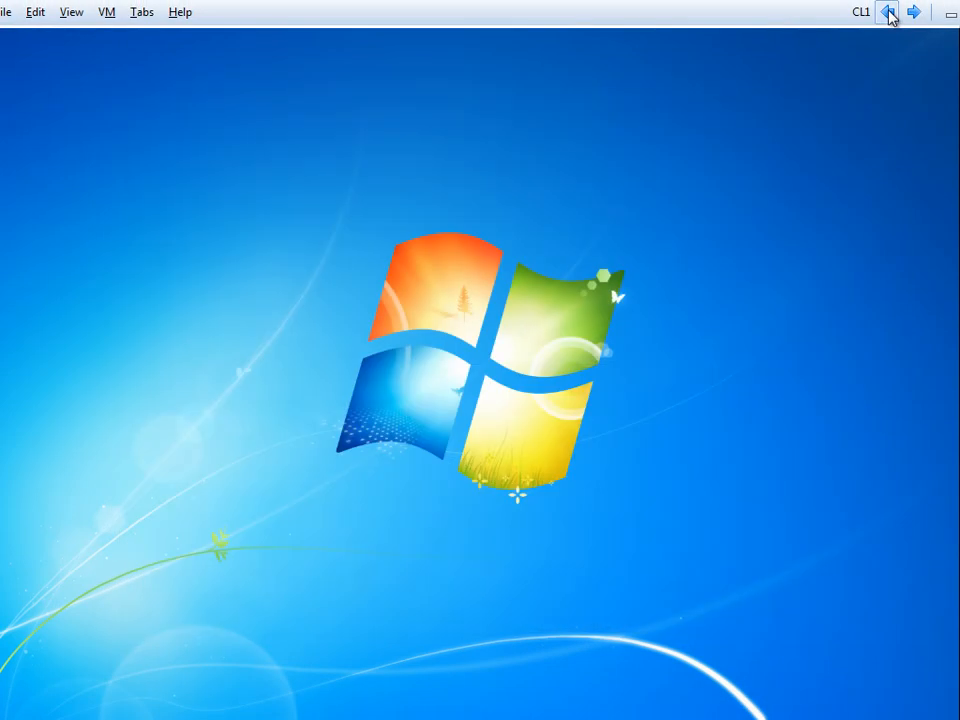
left_click(887, 12)
left_click(80, 136)
left_click(164, 54)
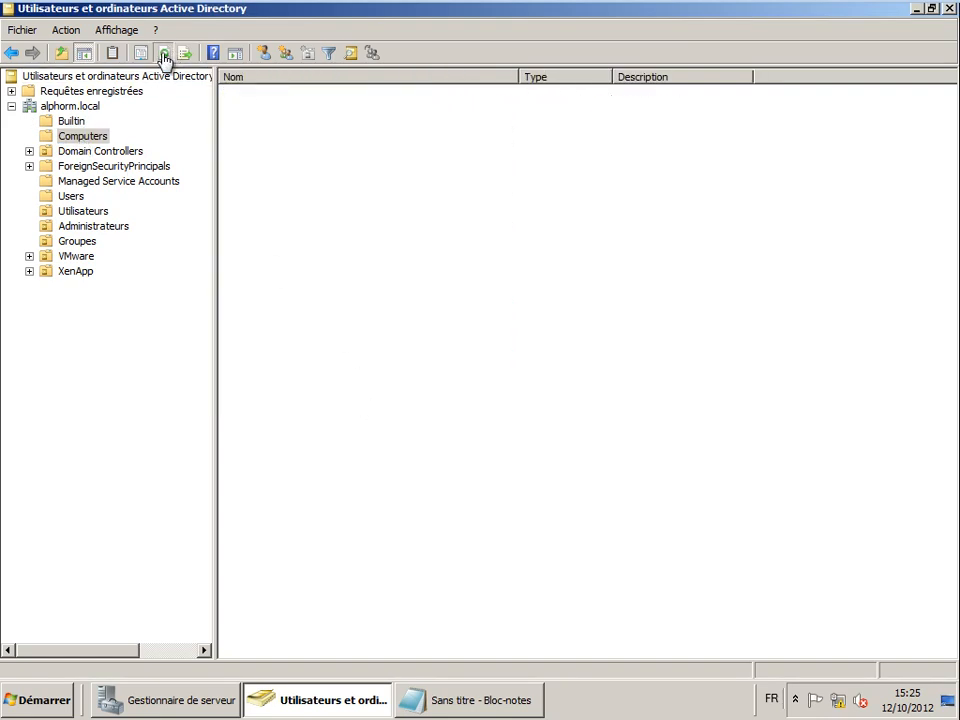
- Create a new organizational unit named Postes Clients at the alphorm.local root
left_click(236, 96)
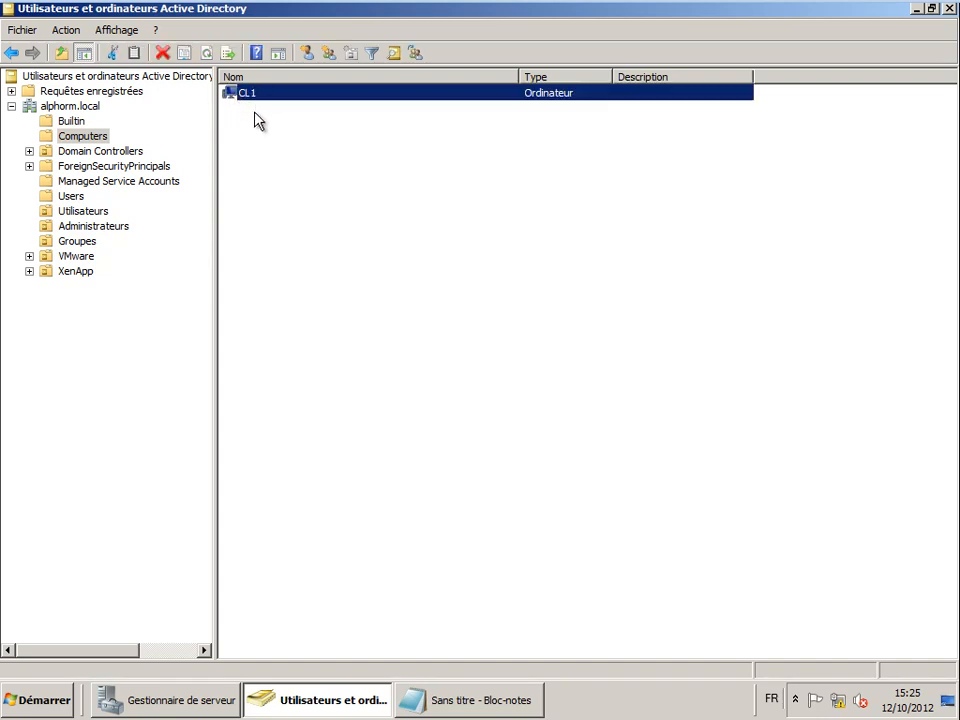
left_click(254, 115)
left_click(247, 94)
right_click(68, 106)
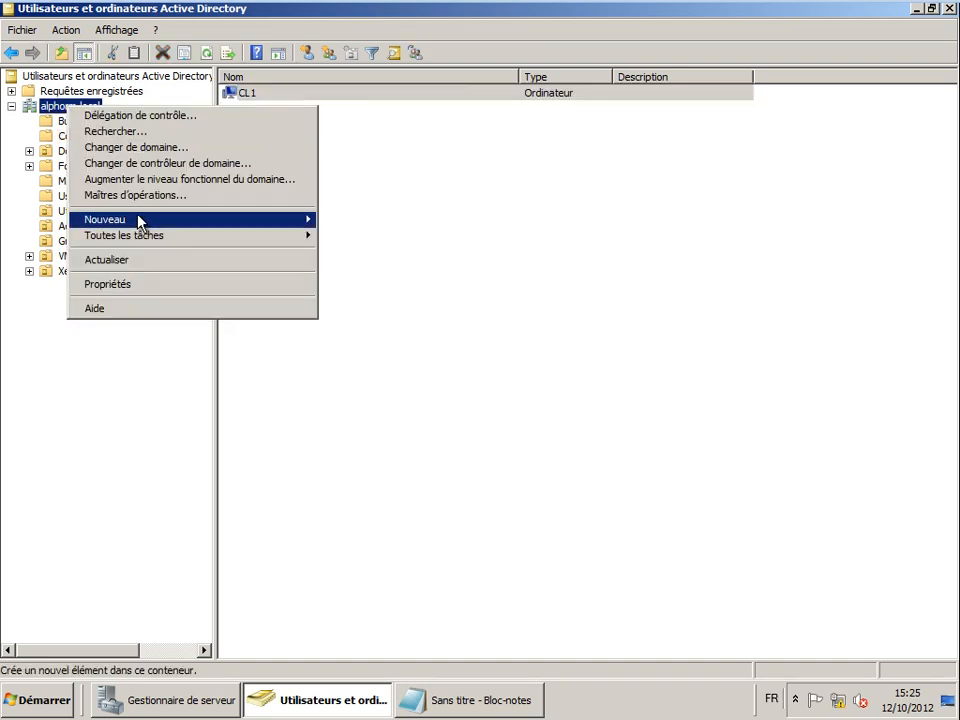
mouse_move(143, 225)
left_click(357, 316)
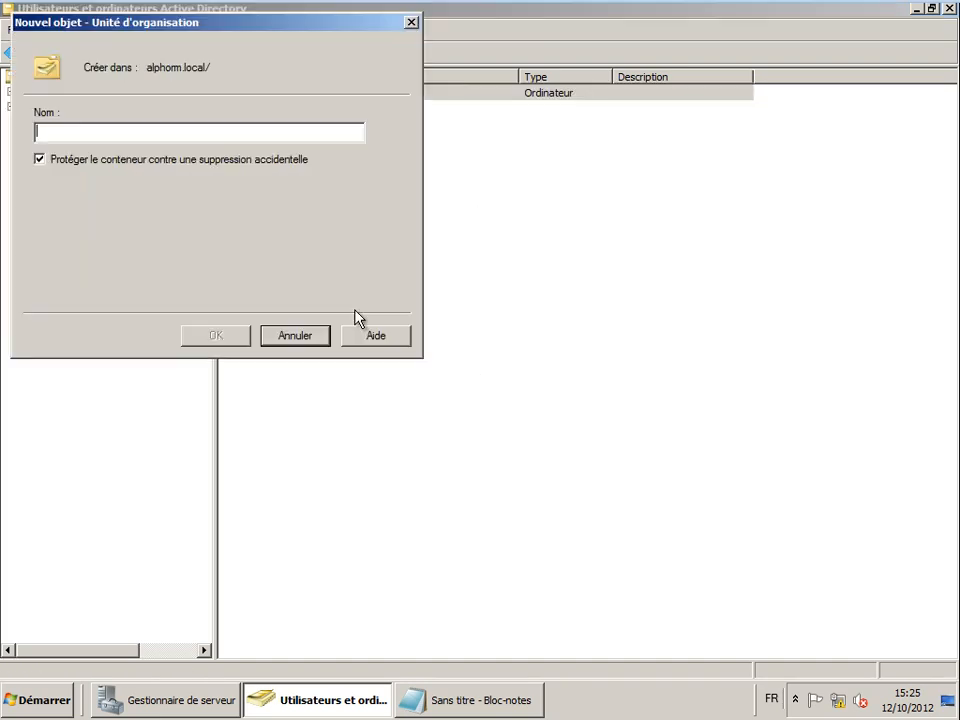
type("Postes Clients")
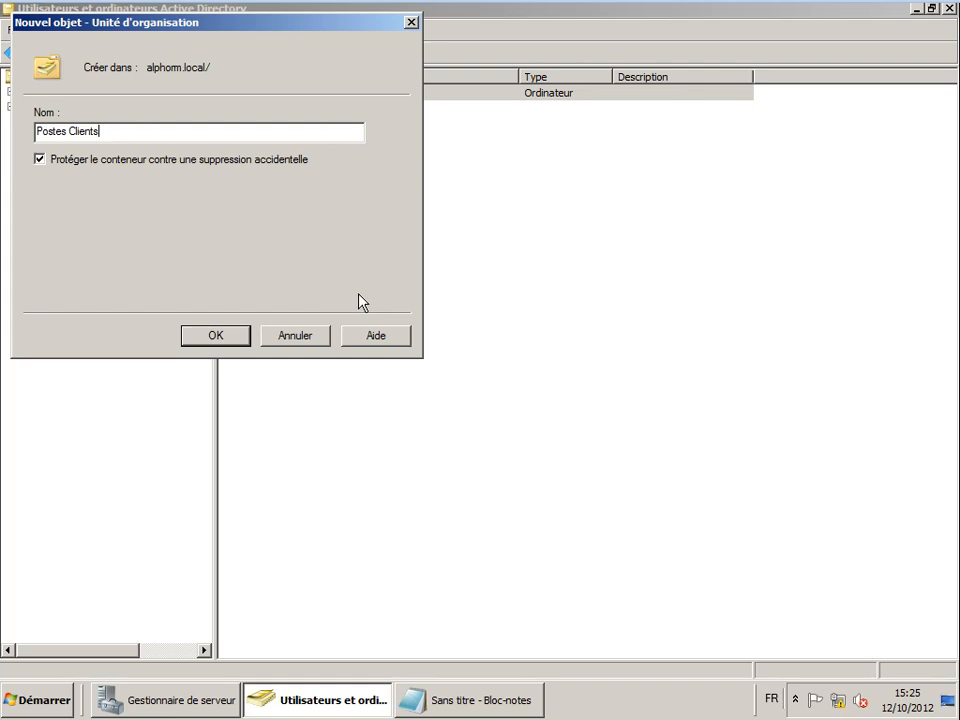
left_click(241, 335)
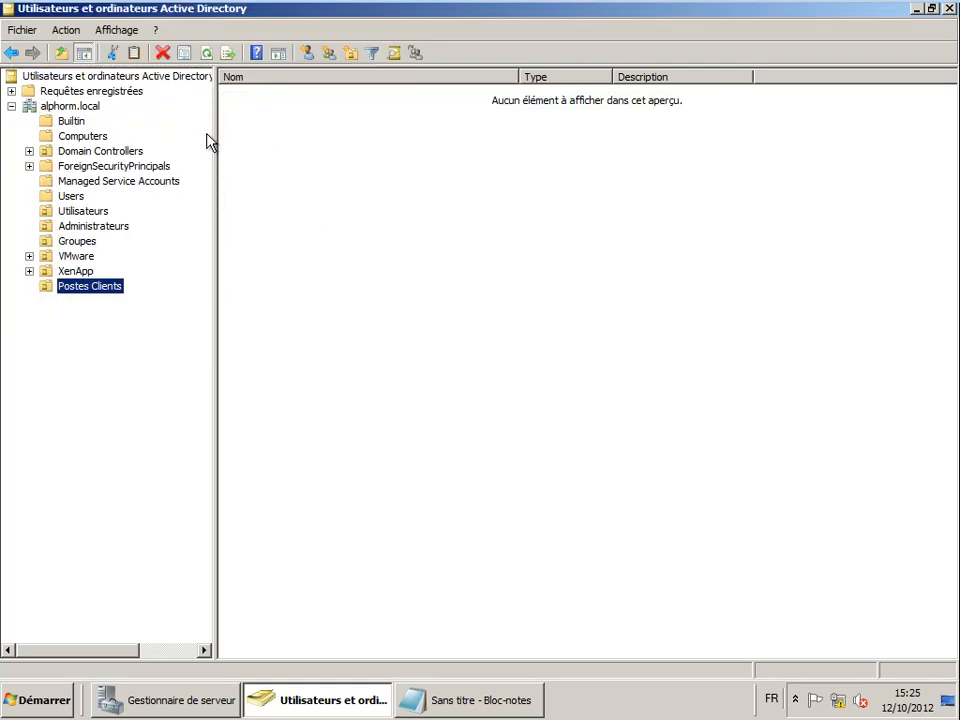
- Drag CL1 from Computers into Postes Clients, confirm the move, and verify it appears there
left_click(78, 137)
left_click_drag(240, 100, 94, 290)
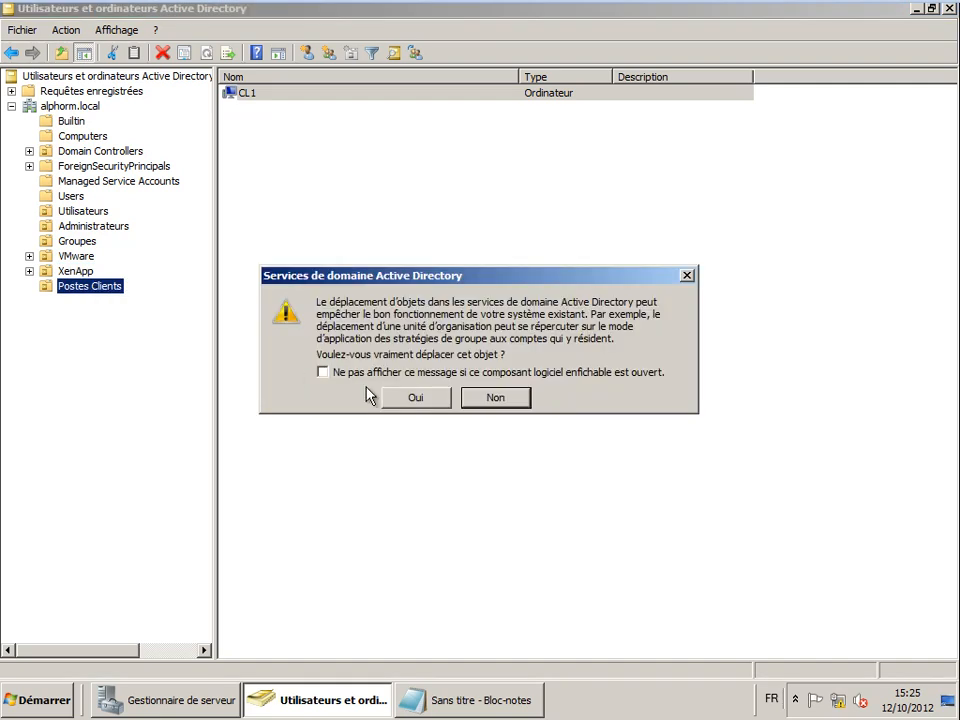
left_click(390, 394)
left_click(78, 274)
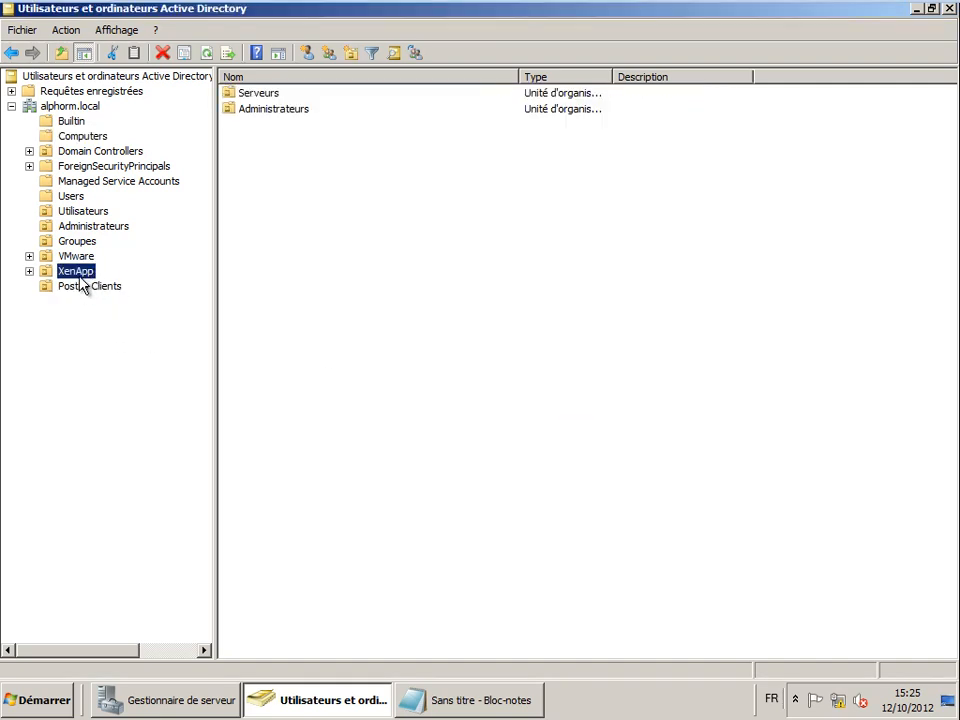
left_click(85, 286)
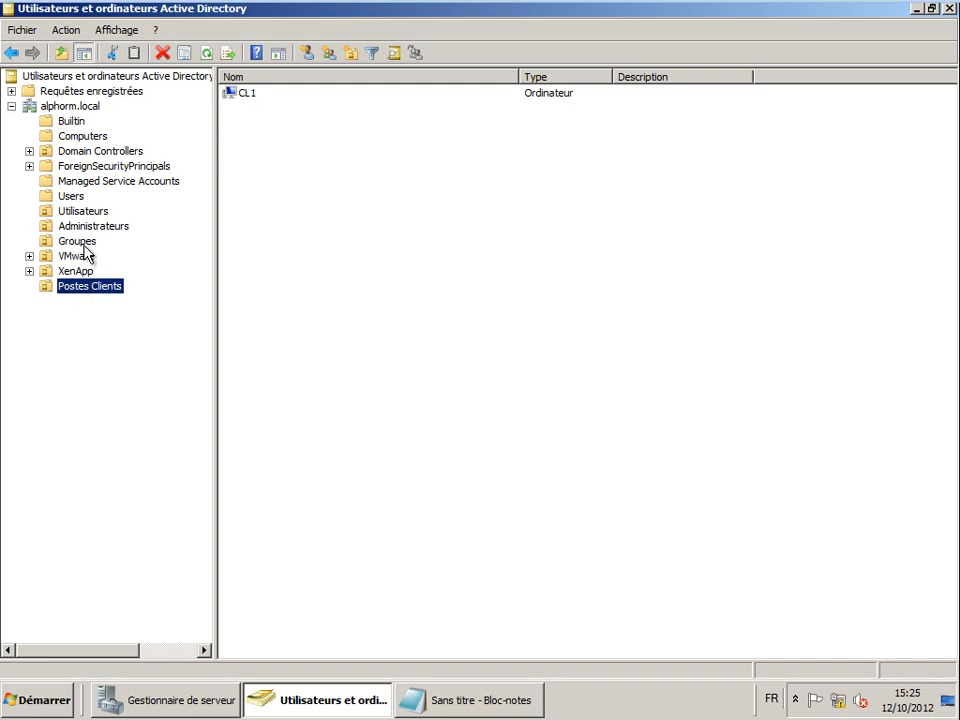
- Switch to the CL1 client VM and bring up the Autre utilisateur sign-in option
mouse_move(866, 6)
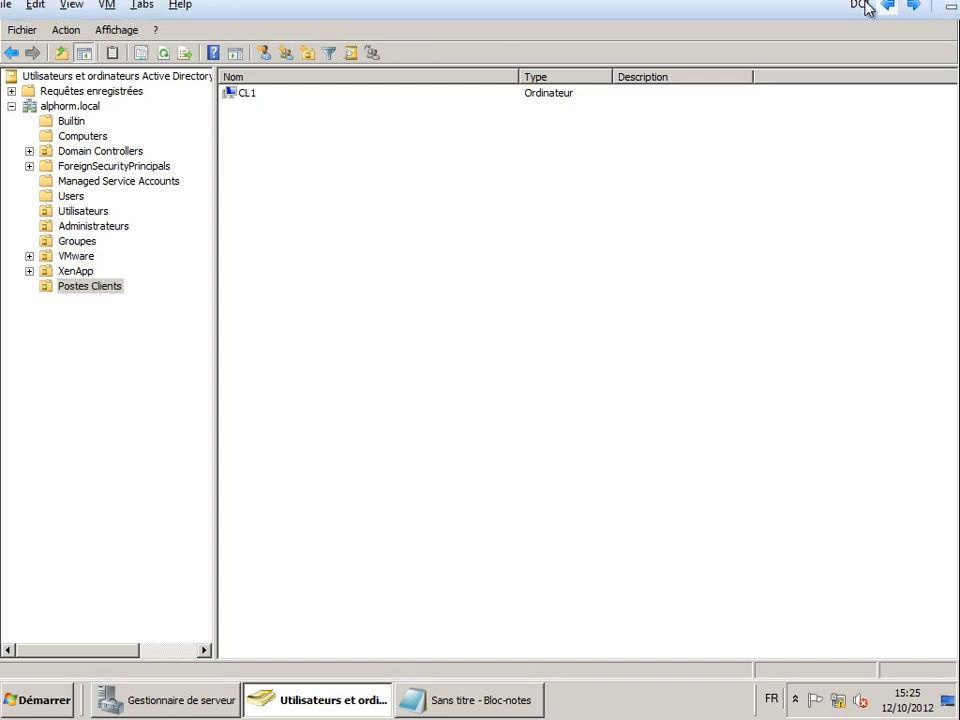
left_click(913, 12)
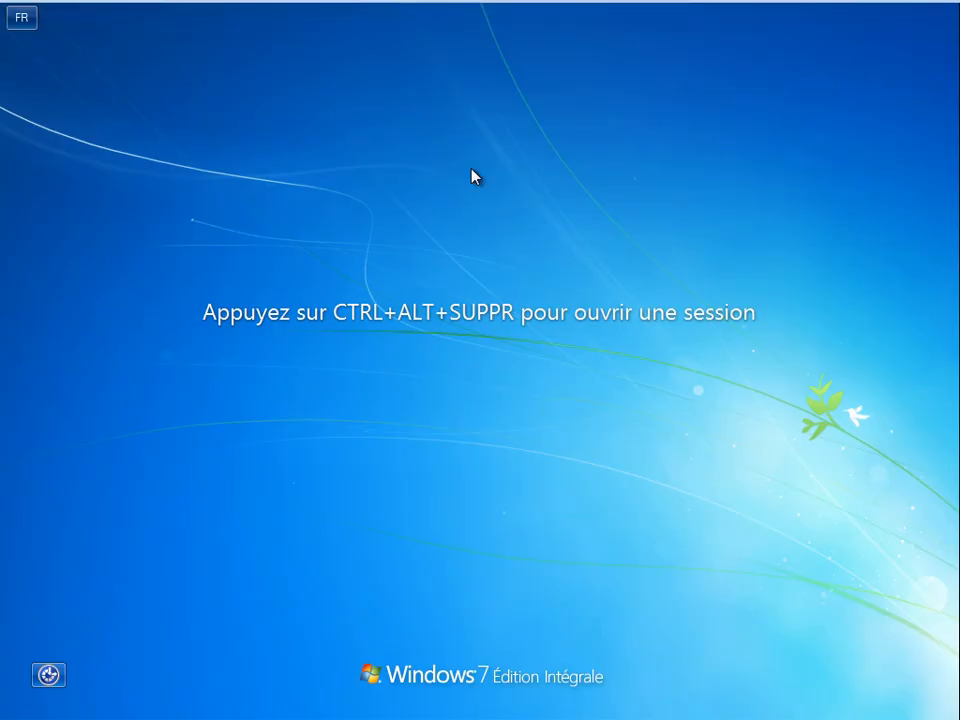
key("ctrl+alt+Insert")
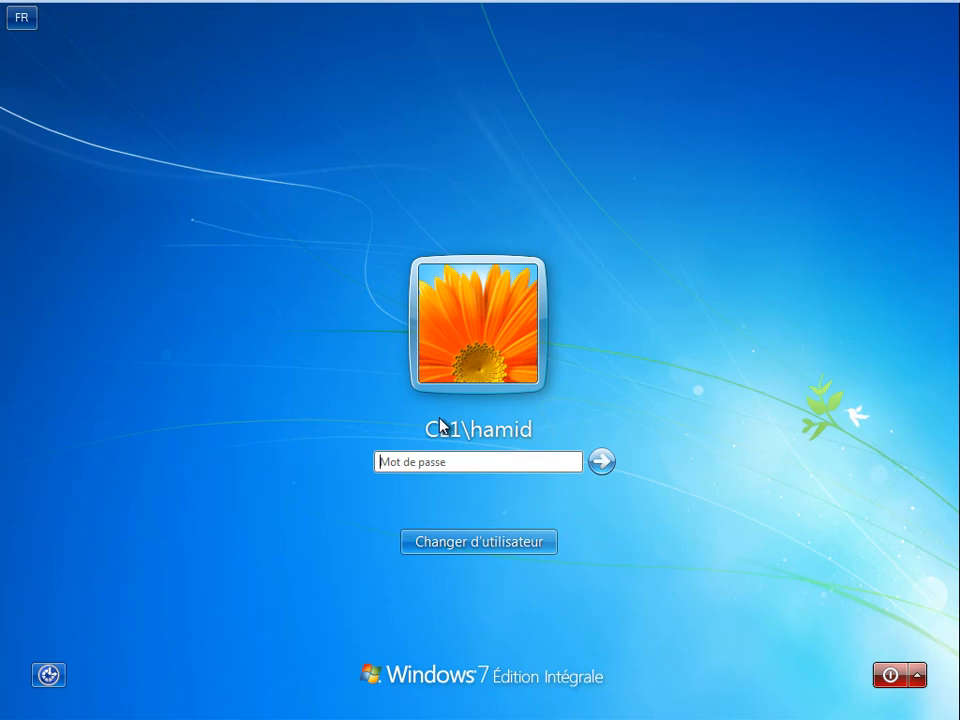
left_click(480, 543)
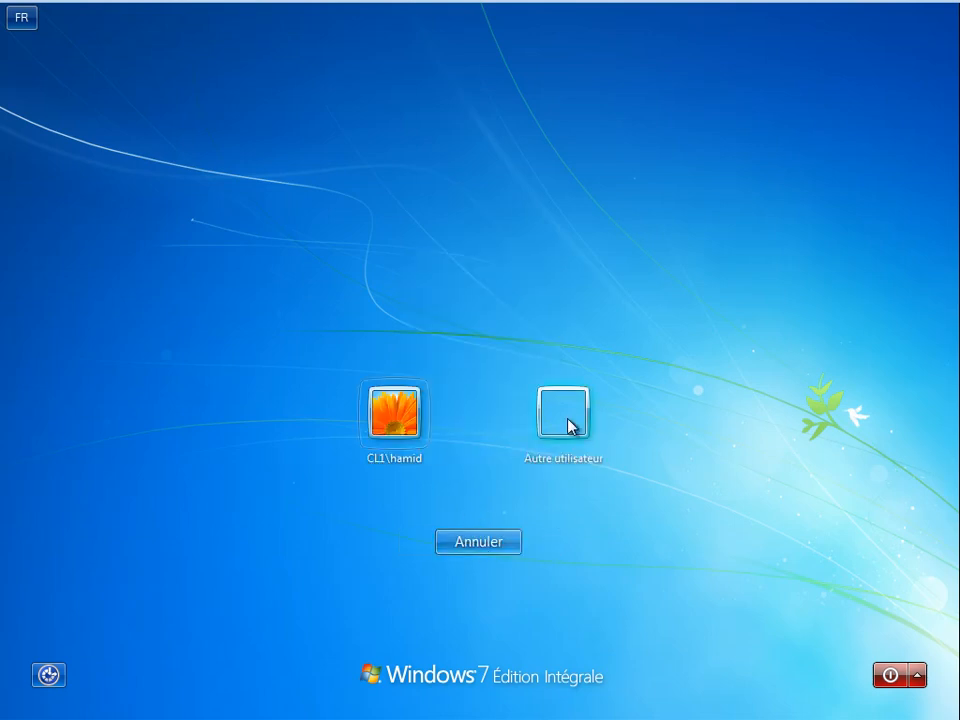
left_click(566, 420)
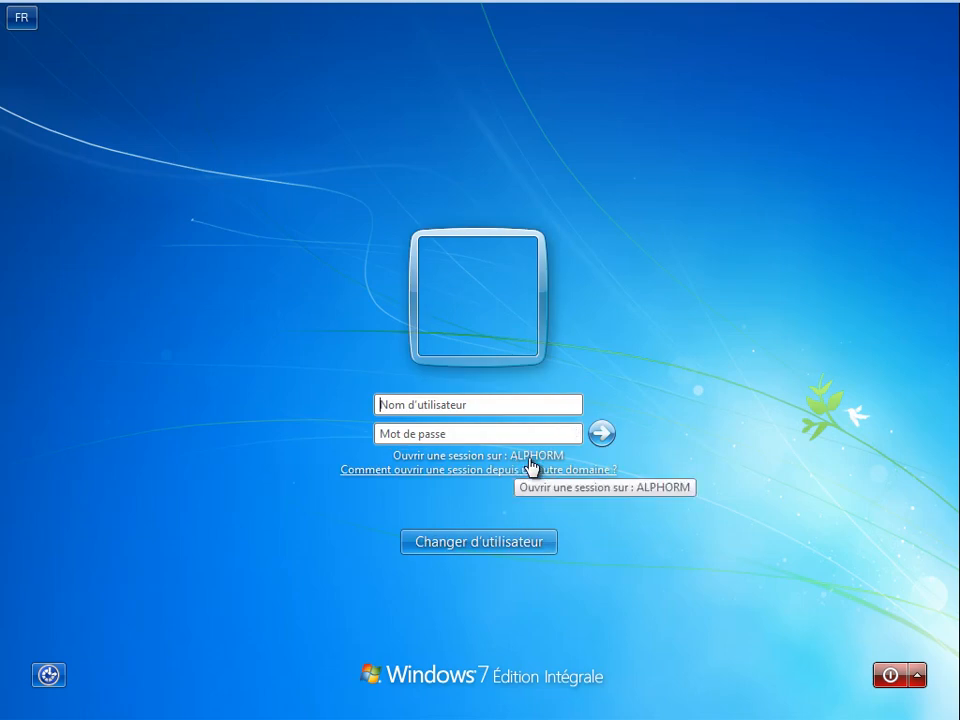
- Sign in with an alphorm domain user account and its password
left_click(404, 409)
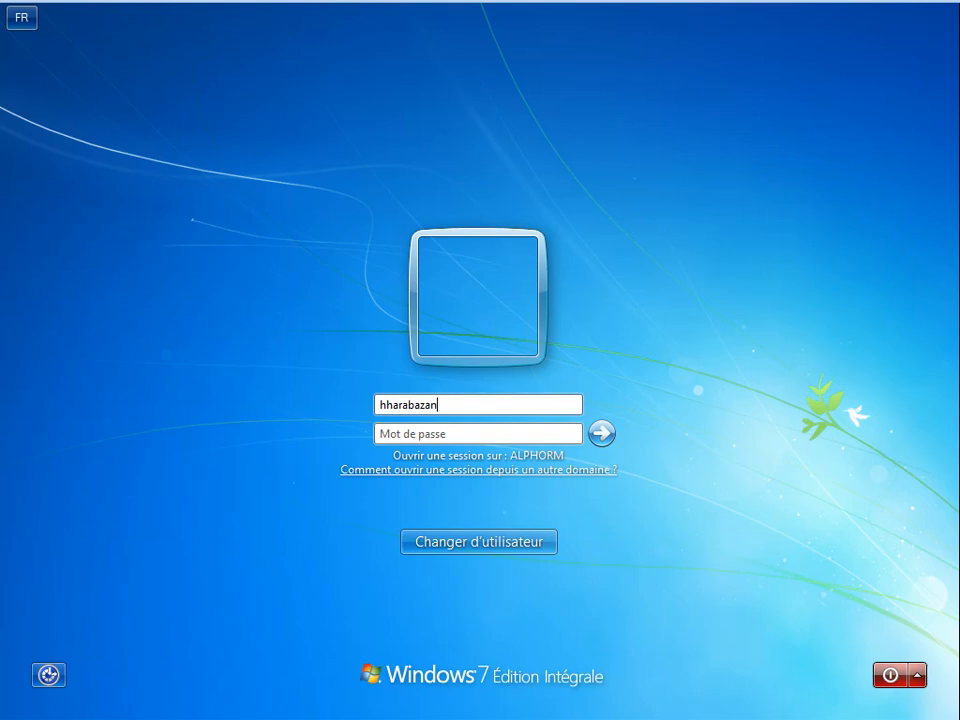
type("alphorm\\")
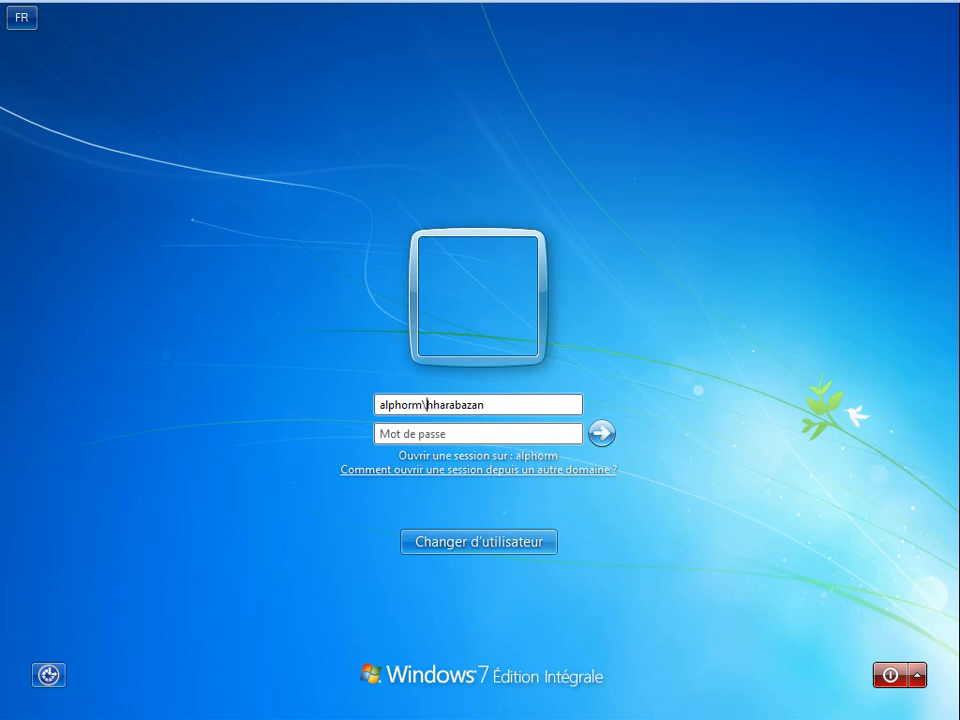
left_click(461, 432)
type("●●●●●●●●")
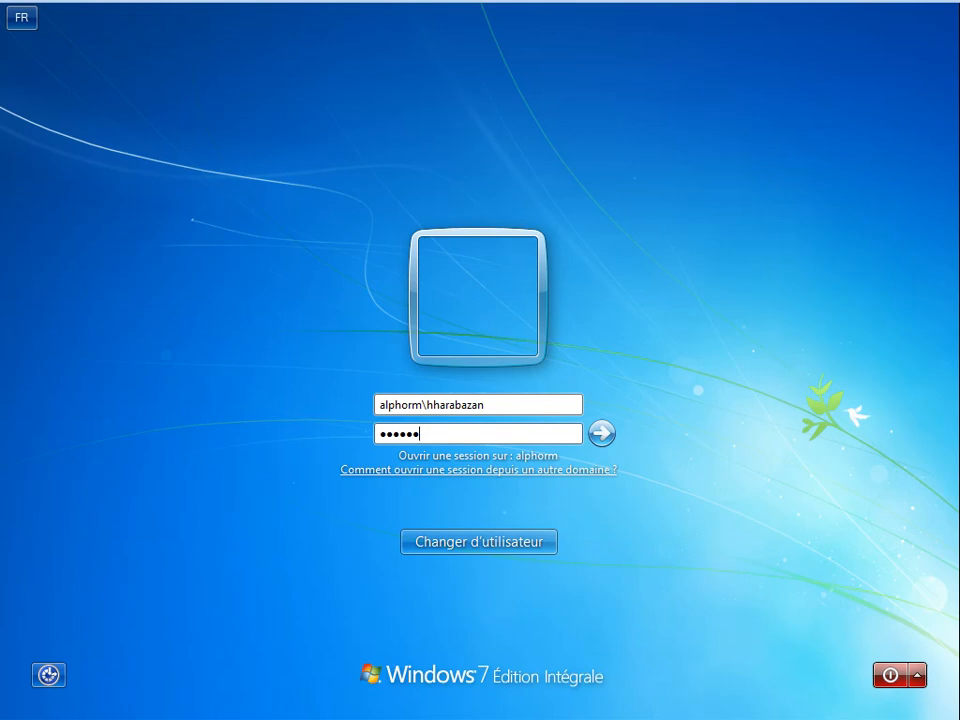
key("Return")
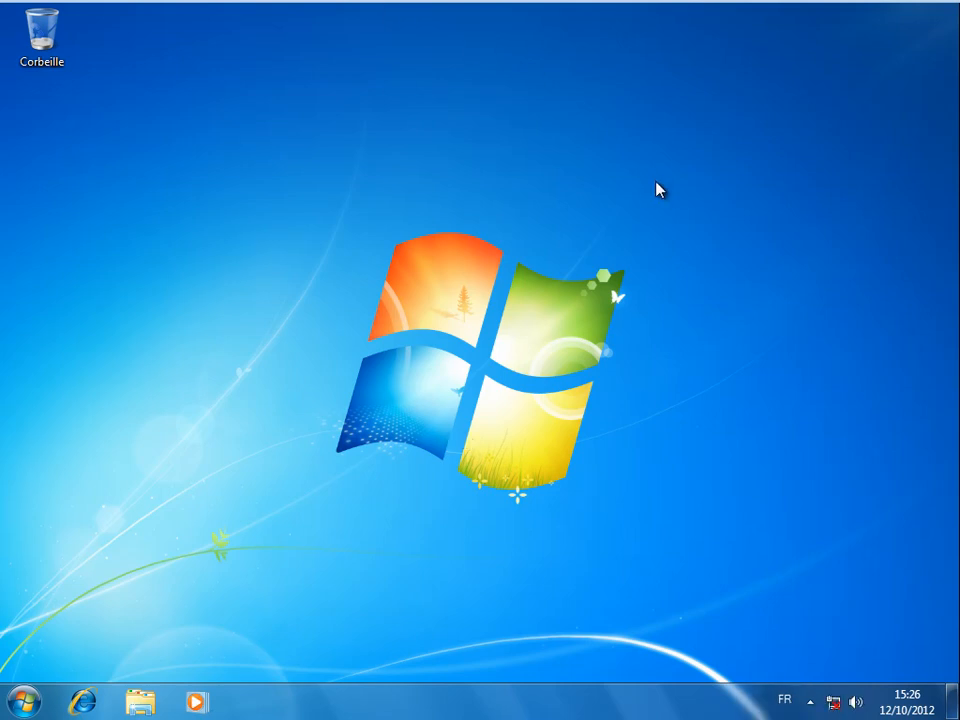
- Glance at the DC1 domain controller, then return to the CL1 client VM
mouse_move(831, 11)
left_click(888, 12)
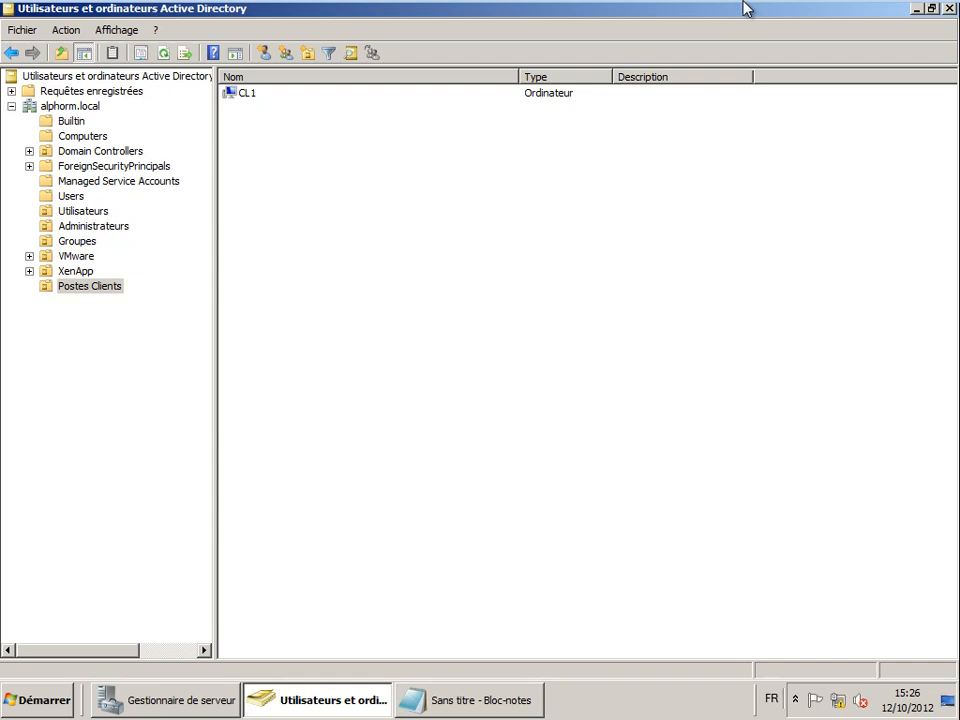
mouse_move(746, 6)
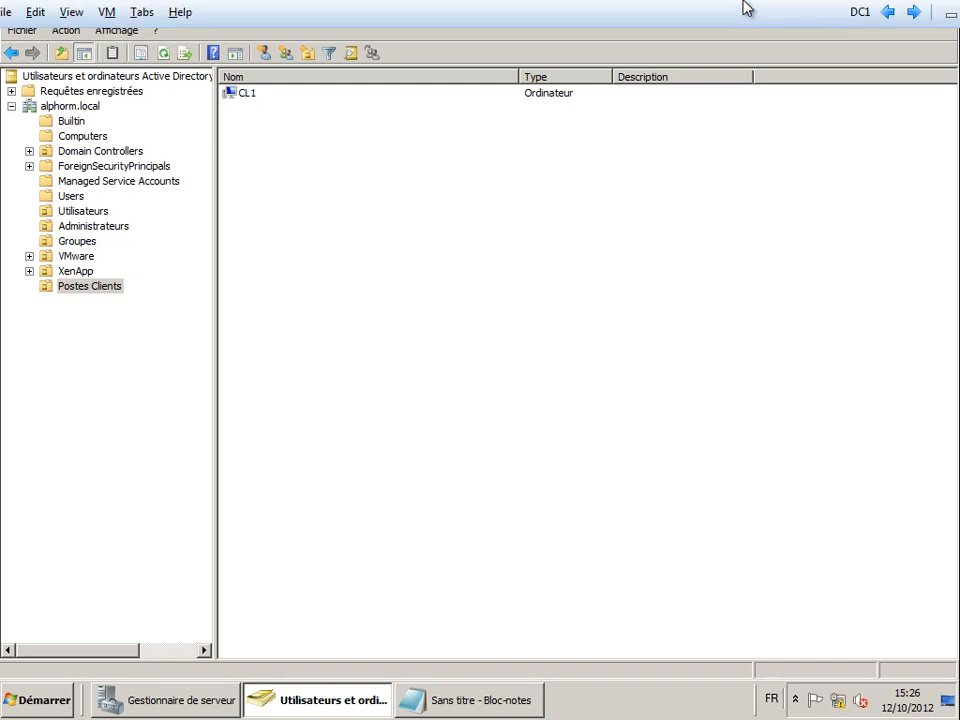
left_click(913, 12)
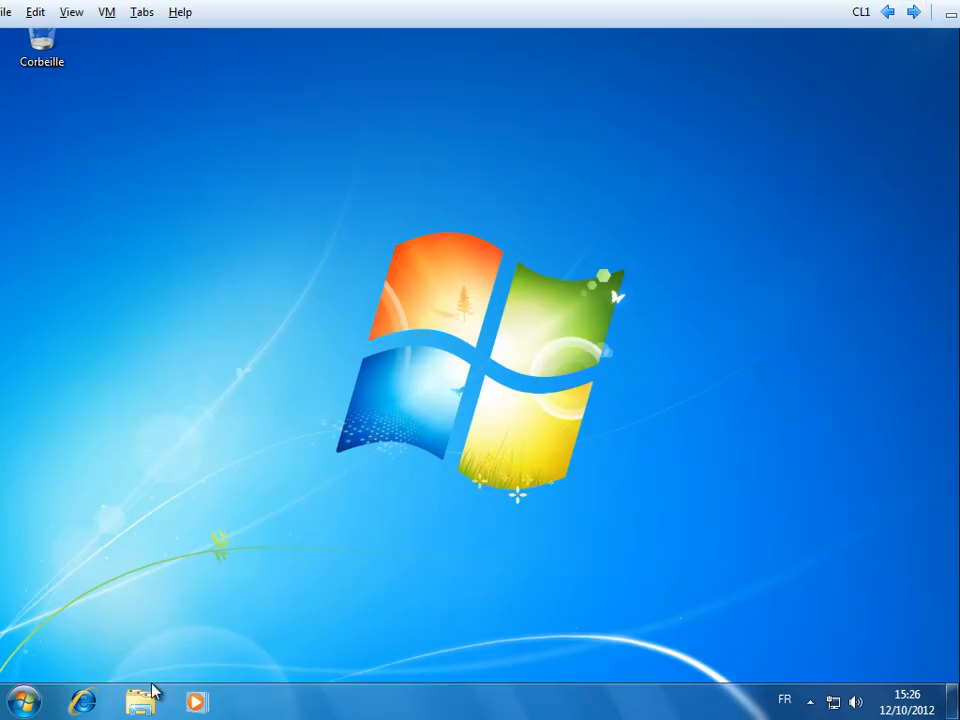
- From the Start menu's Arrêter arrow, choose Fermer la session to log the domain user off
left_click(24, 700)
mouse_move(447, 7)
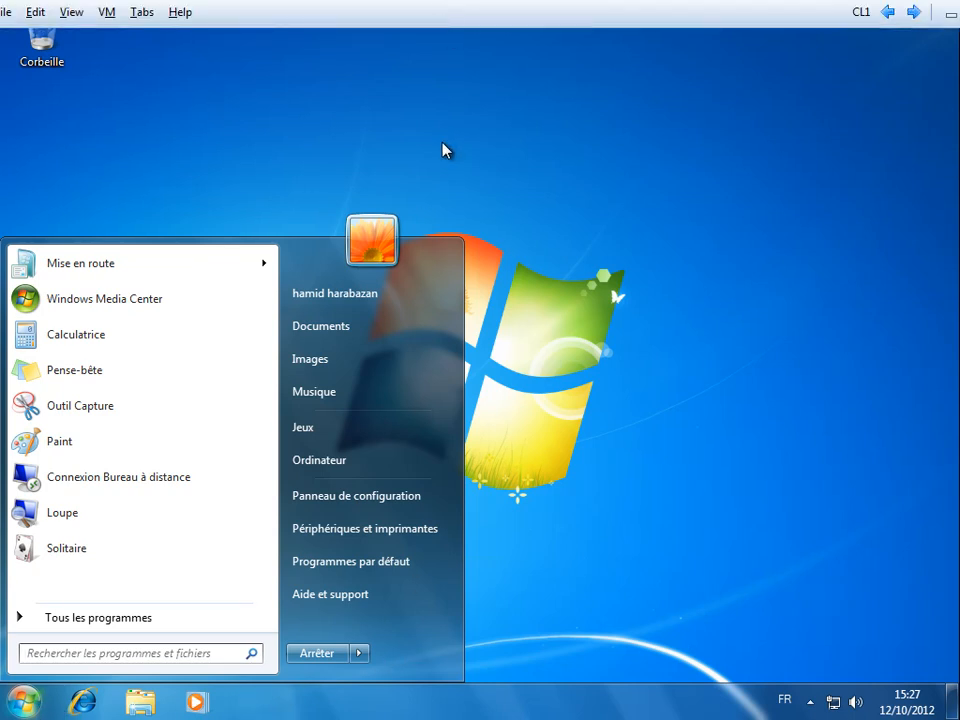
left_click(339, 165)
left_click(30, 697)
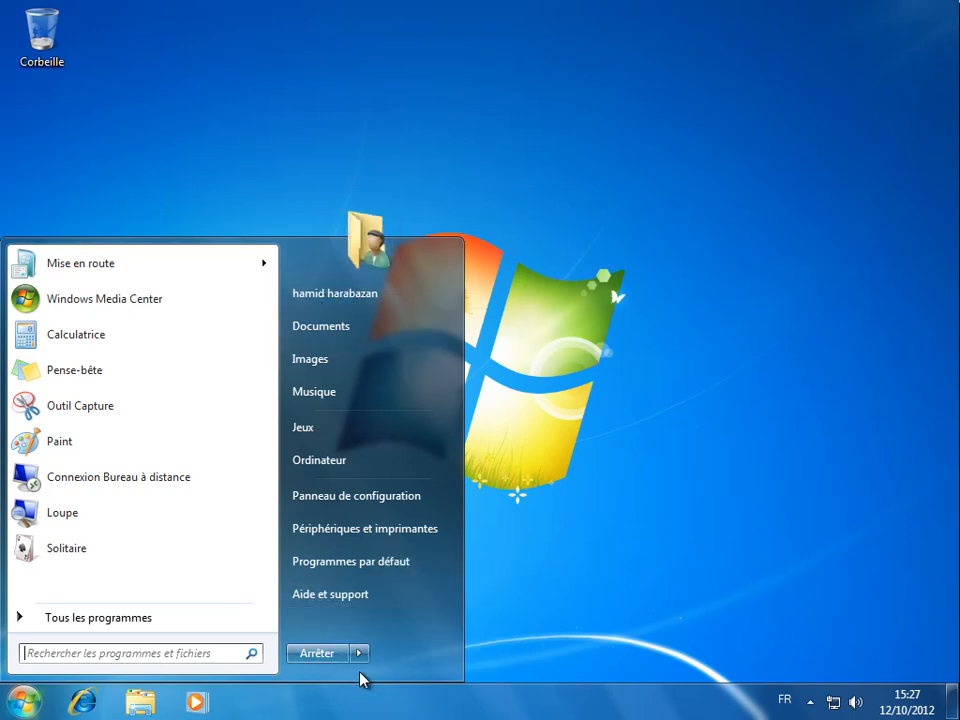
mouse_move(360, 655)
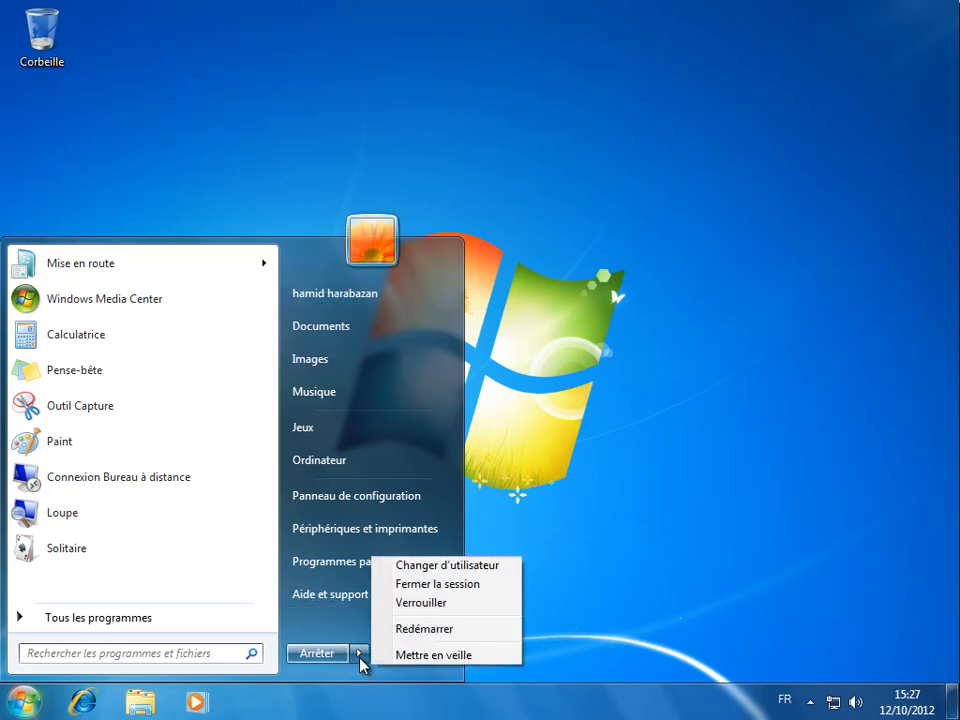
left_click(457, 585)
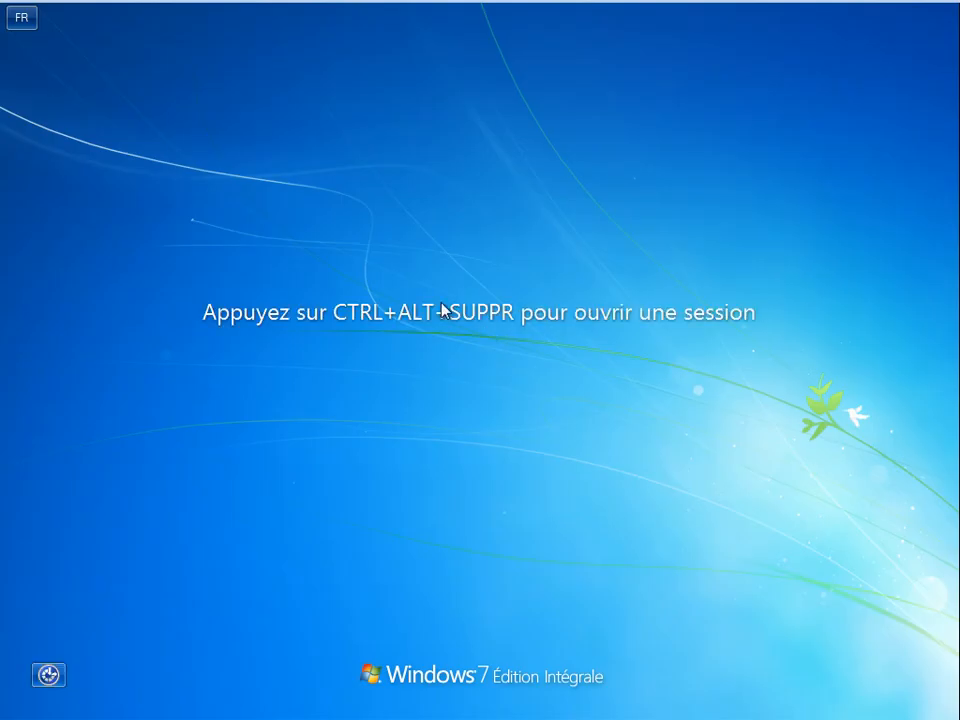
- Via Ctrl+Alt+Del and Autre utilisateur, sign in with a local cl1\ user account and password
key("ctrl+alt+Delete")
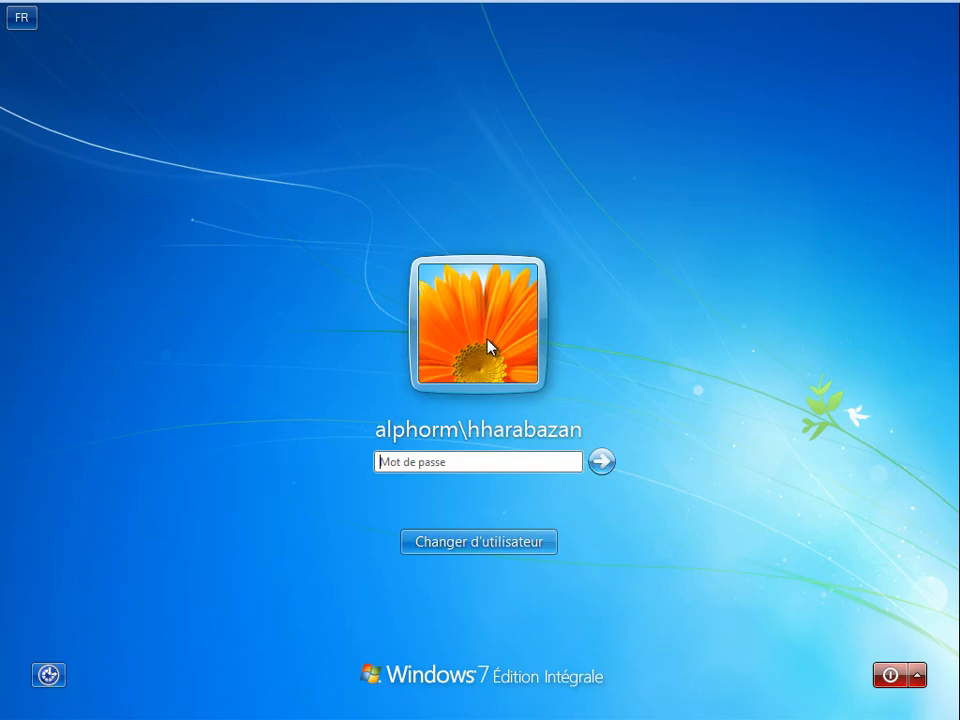
left_click(487, 540)
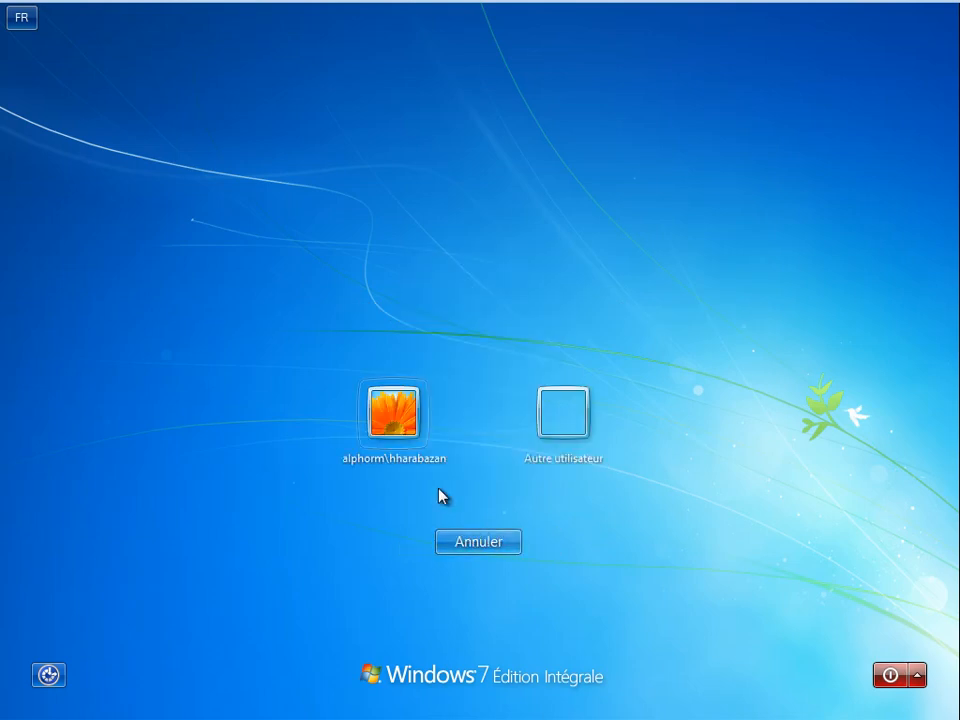
left_click(553, 417)
type("c")
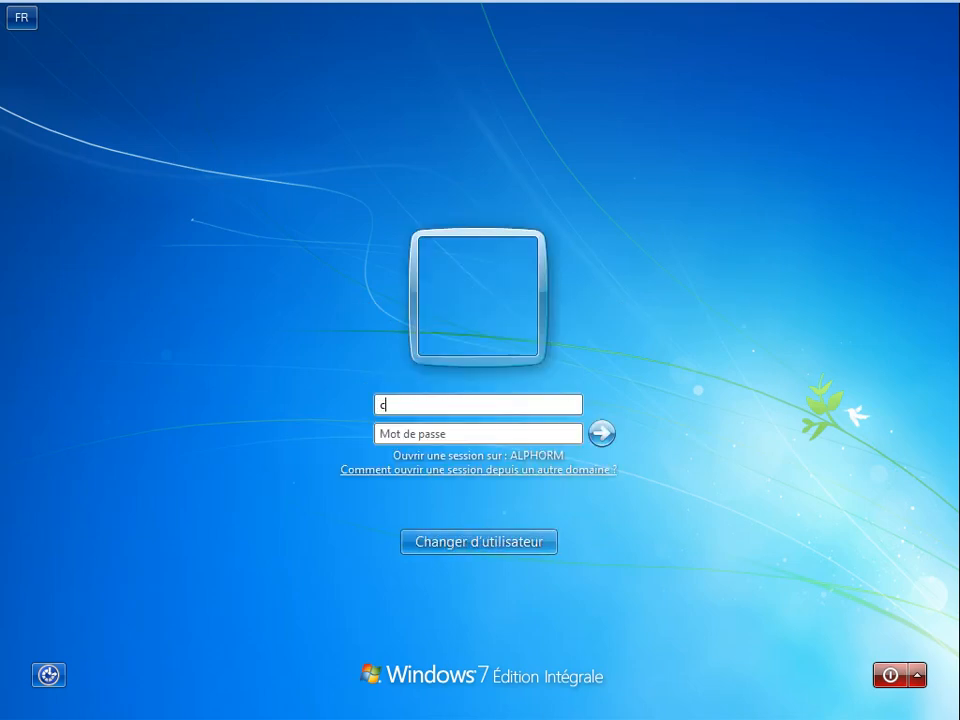
type("l1\\hamid")
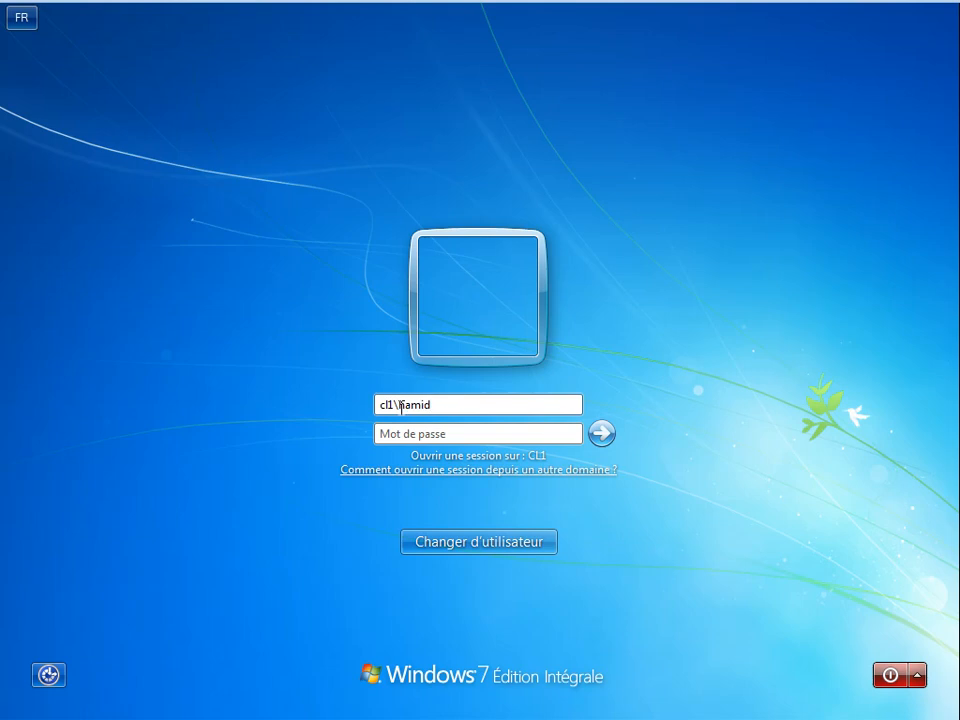
left_click(413, 432)
type("••")
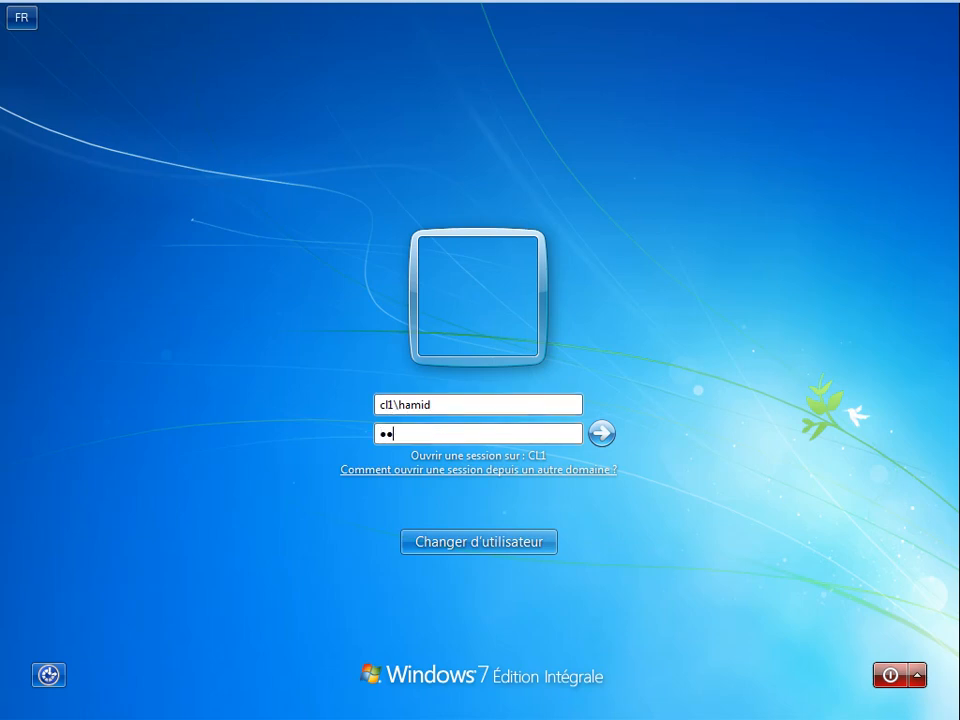
key("Return")
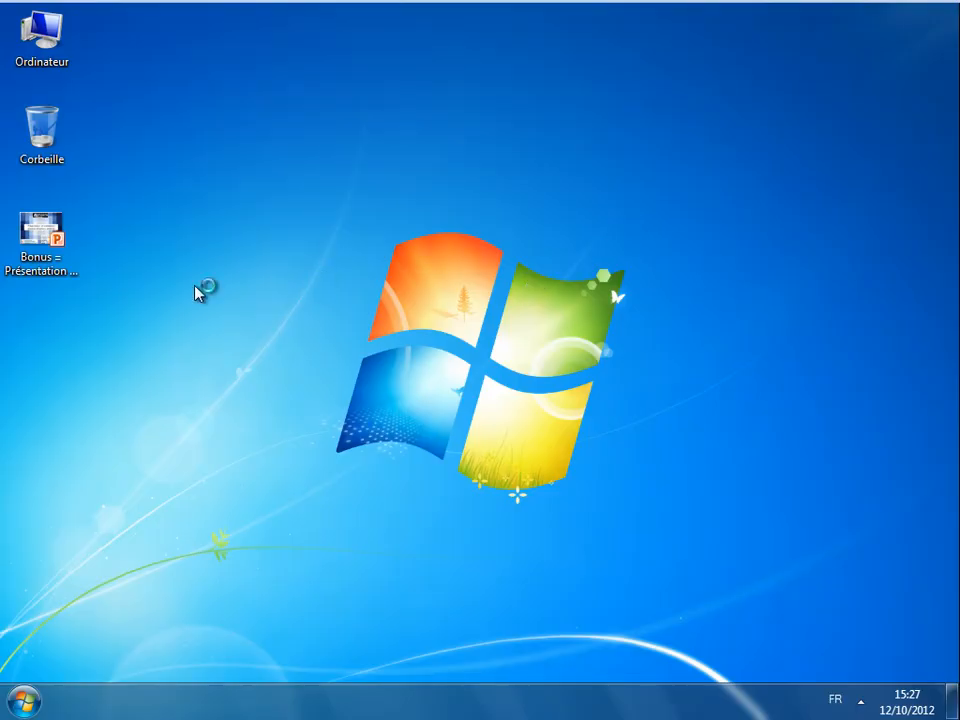
- Open the course deck, start the slideshow at slide 10, and advance to slide 11 'Ce qu'on a couvert'
double_click(50, 238)
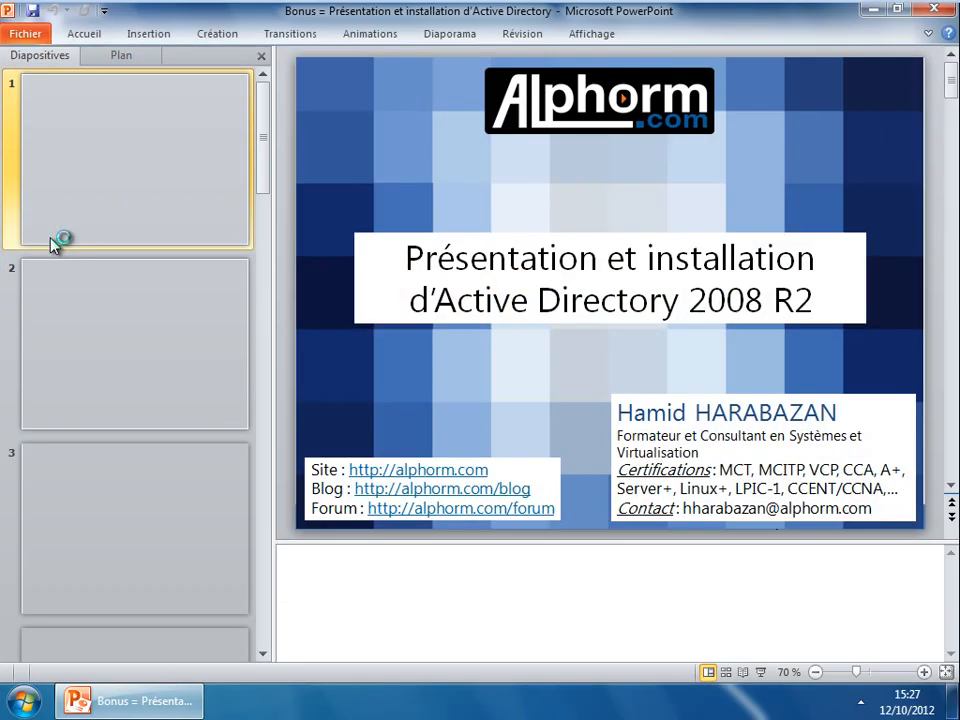
scroll(140, 330, "down", 10)
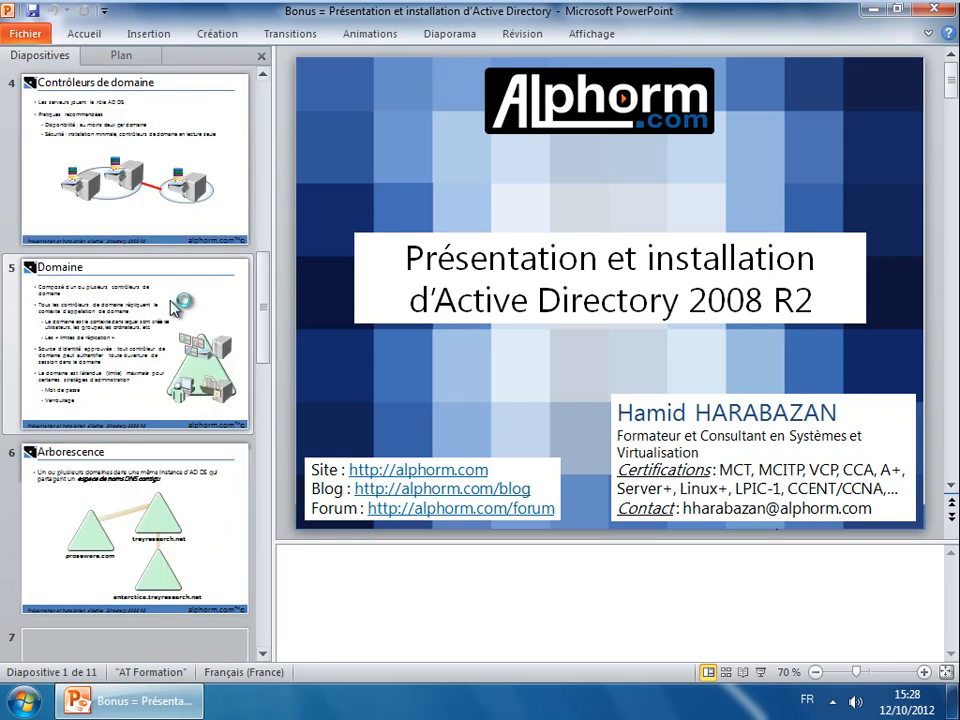
left_click(140, 325)
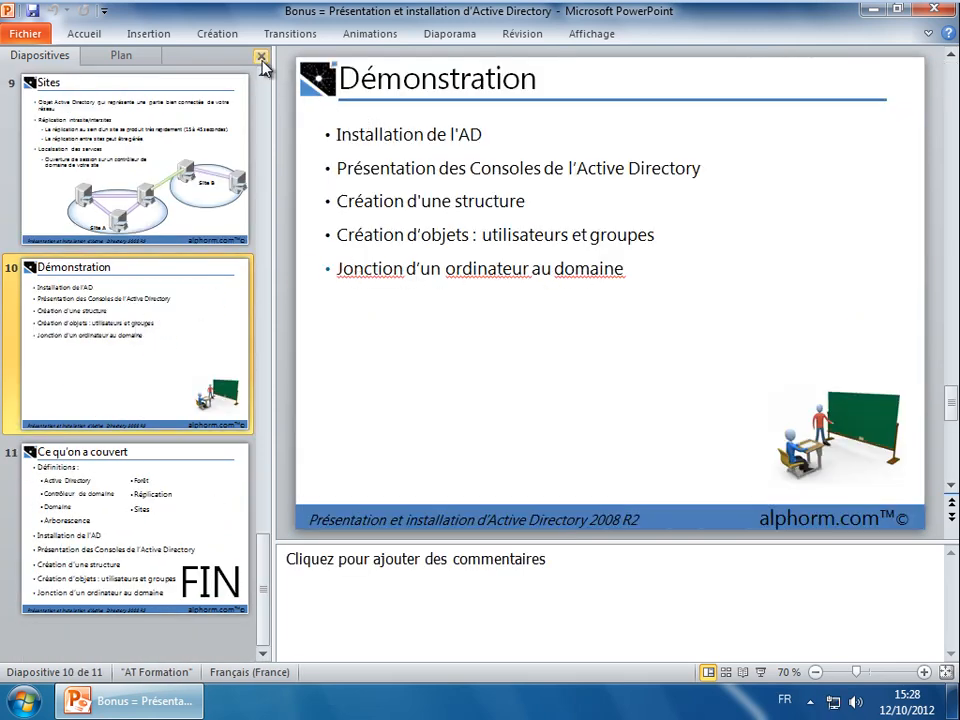
left_click(760, 672)
left_click(353, 338)
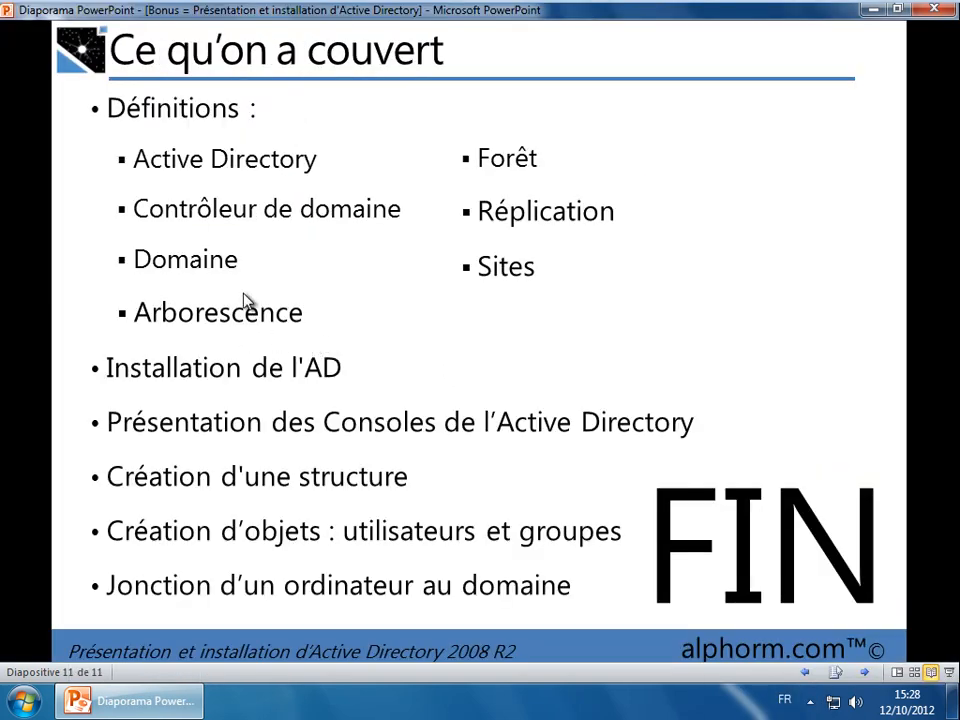